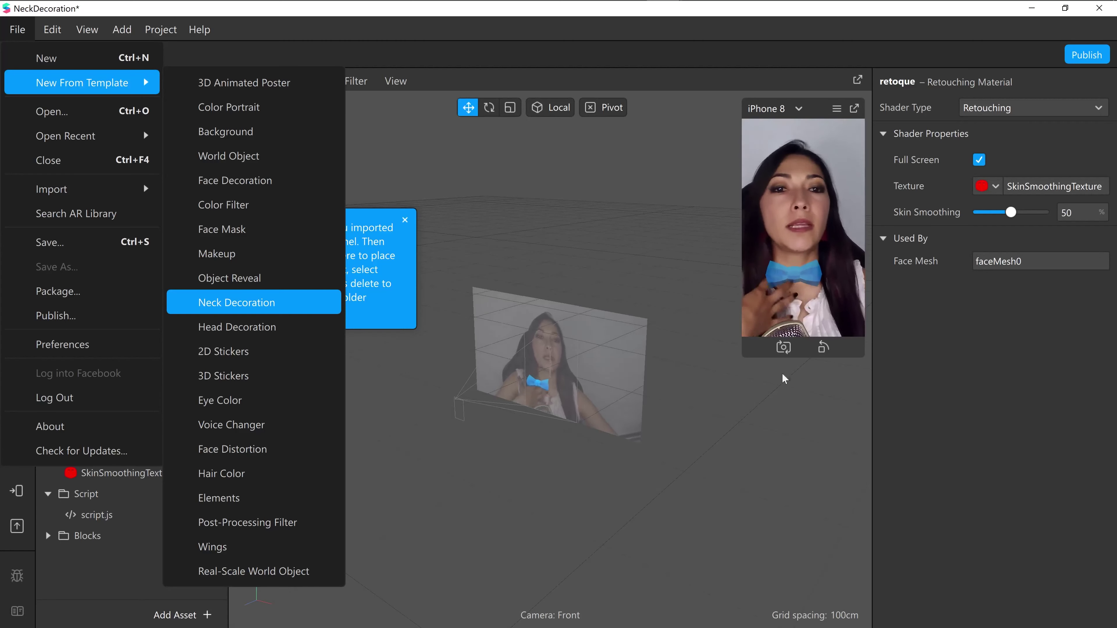
- Hide the deleteMe bow tie placeholder under dragHere and display the retoque material's properties
click(749, 447)
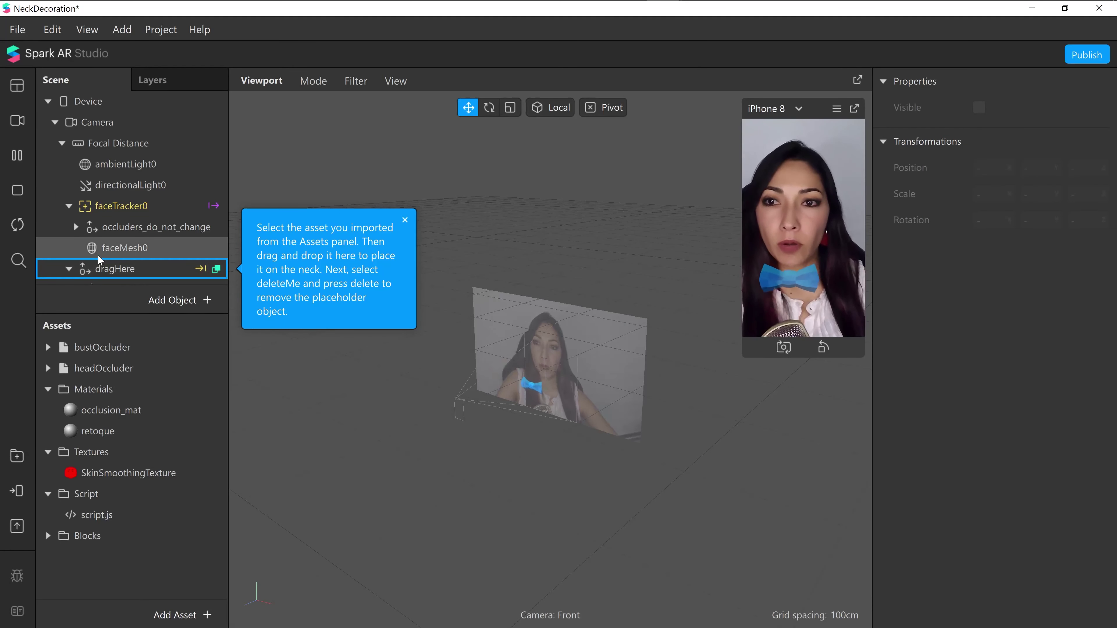
scroll(123, 255, down, 2)
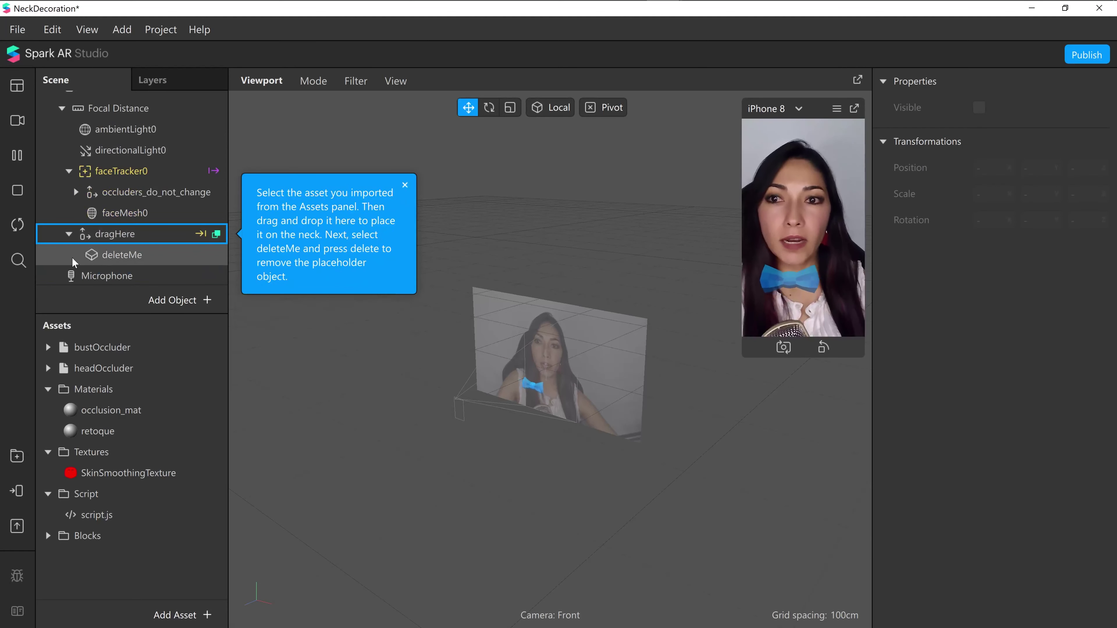
click(130, 251)
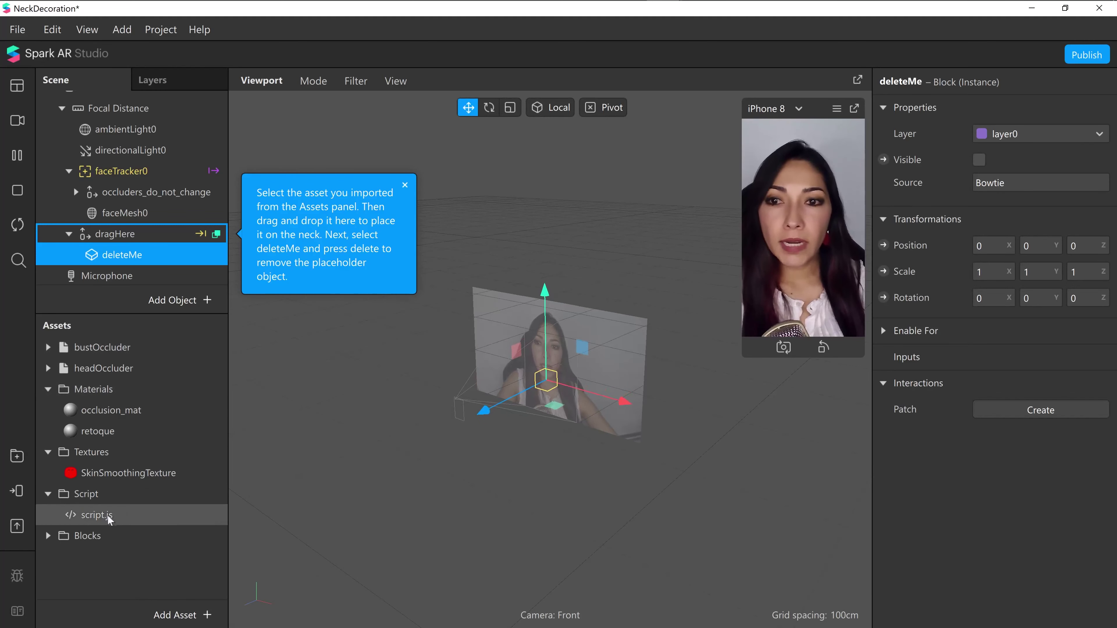
double_click(101, 432)
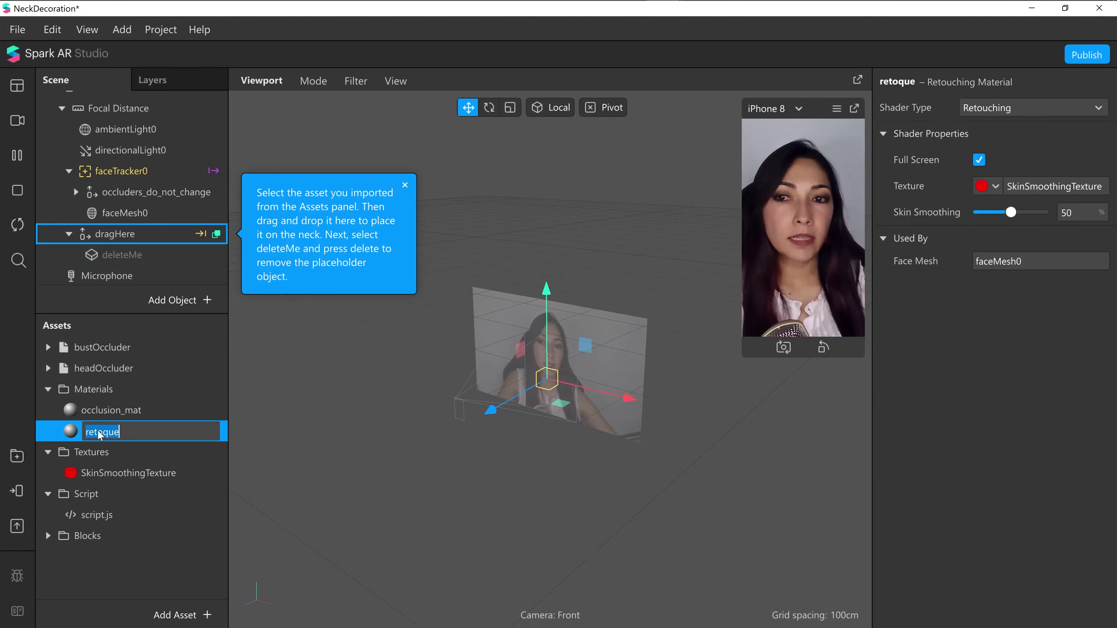
click(882, 153)
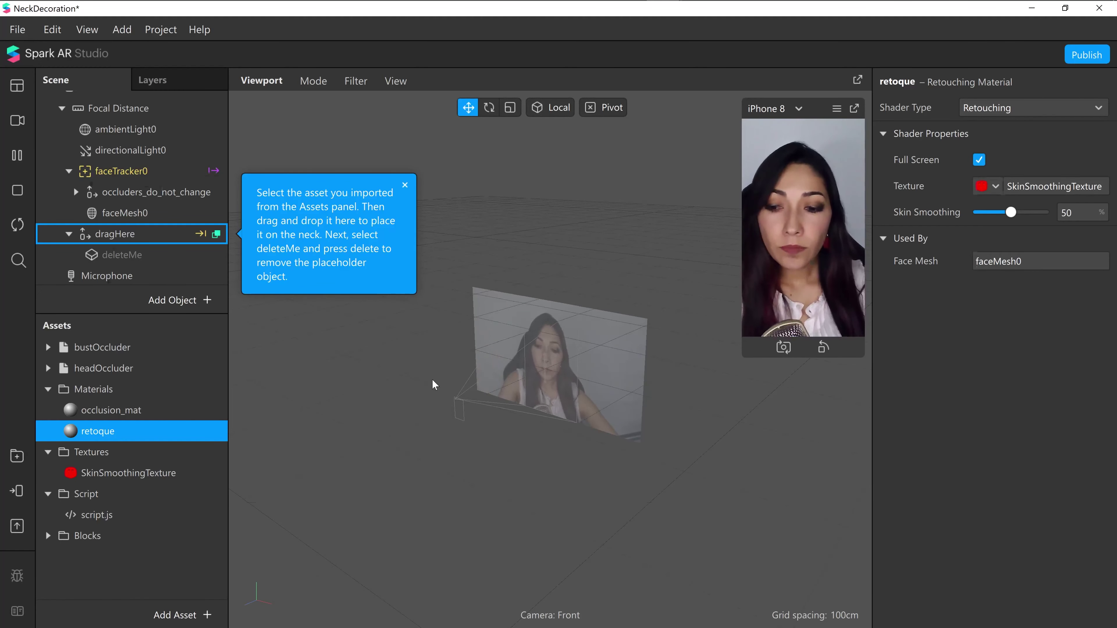
- Switch to File Explorer and import the rosa, mariposa and I2 images from the animacion textos folder as textures, previewing each one
key(alt+Tab)
key(alt+Tab)
key(alt+Tab)
key(alt+Tab)
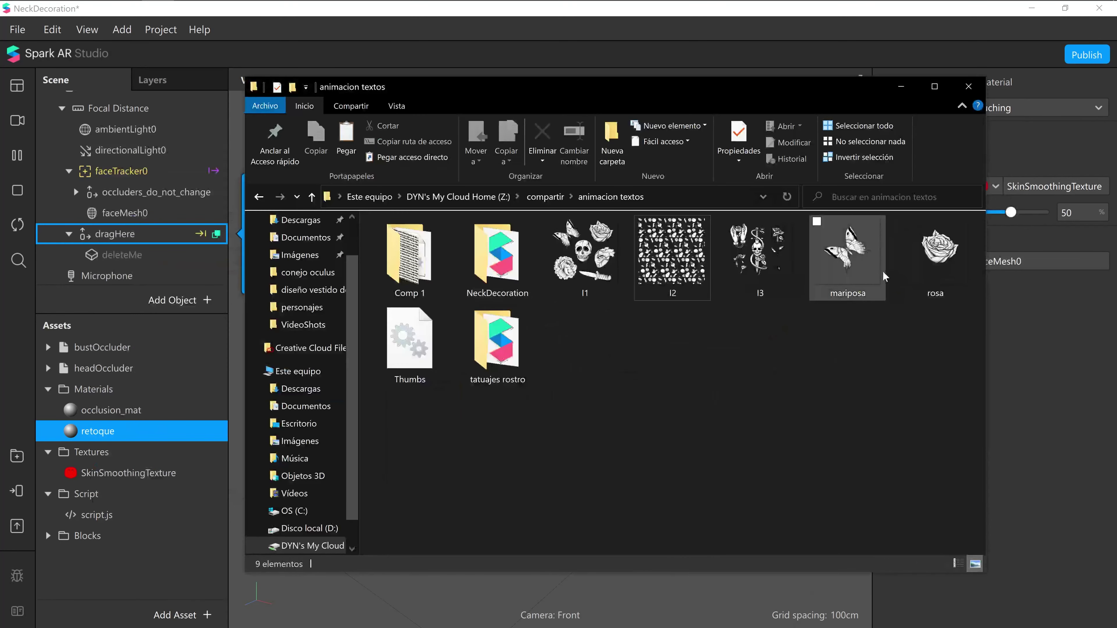
click(921, 246)
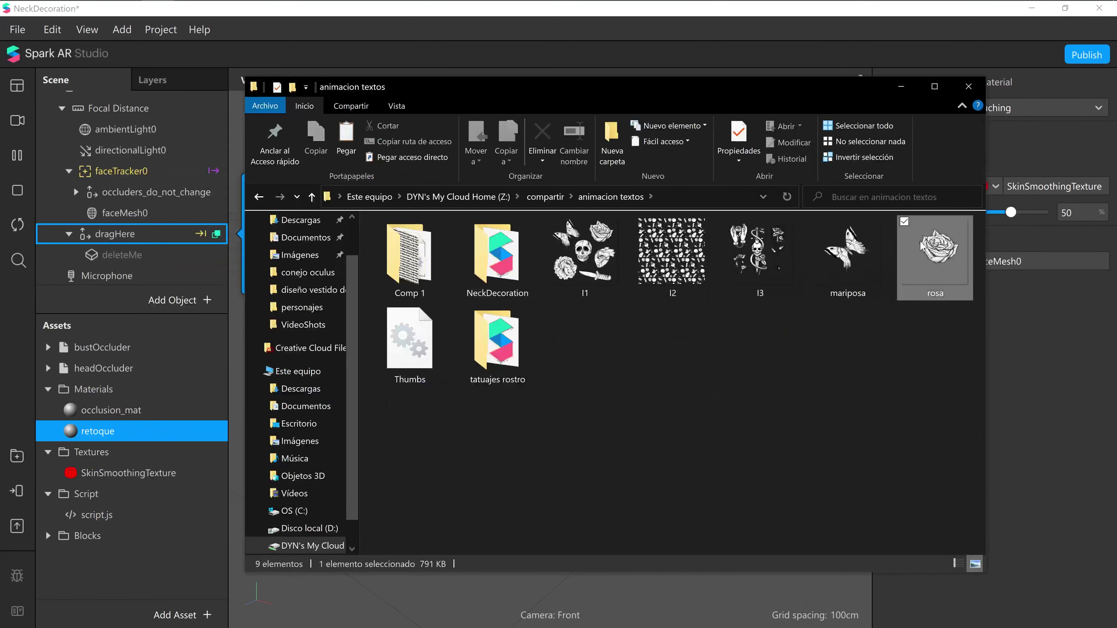
ctrl+click(850, 267)
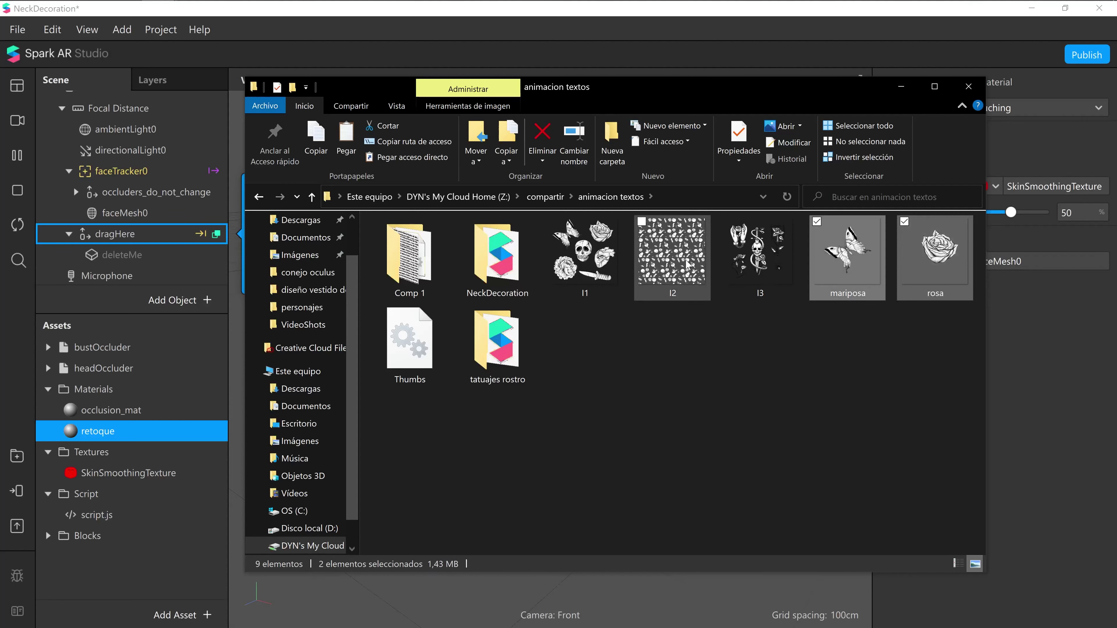
ctrl+click(674, 268)
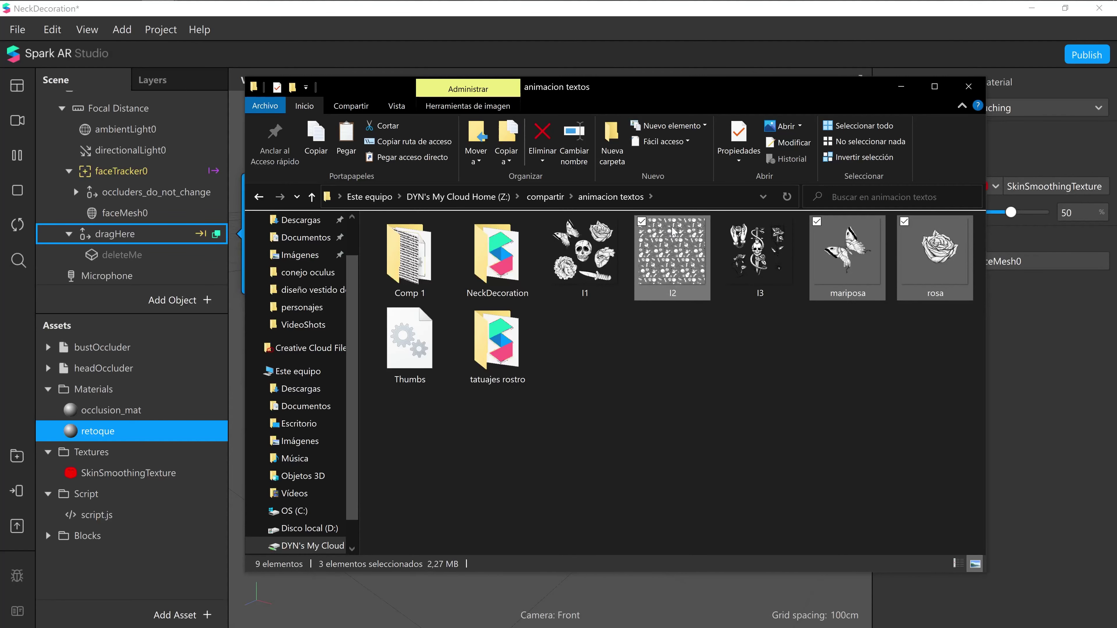
drag(673, 232, 132, 535)
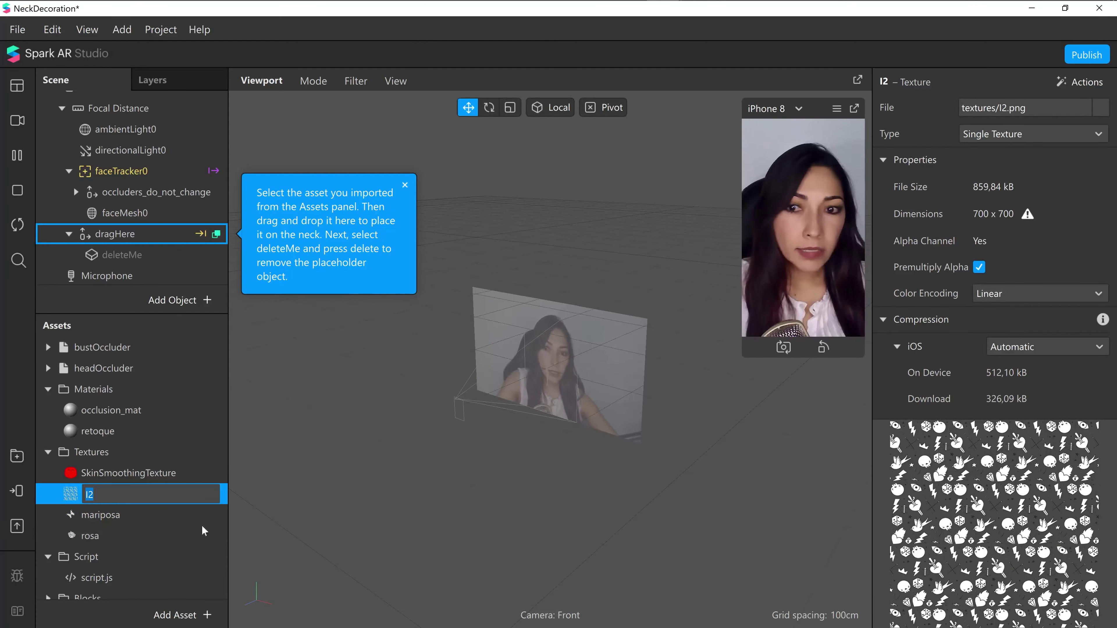
key(Return)
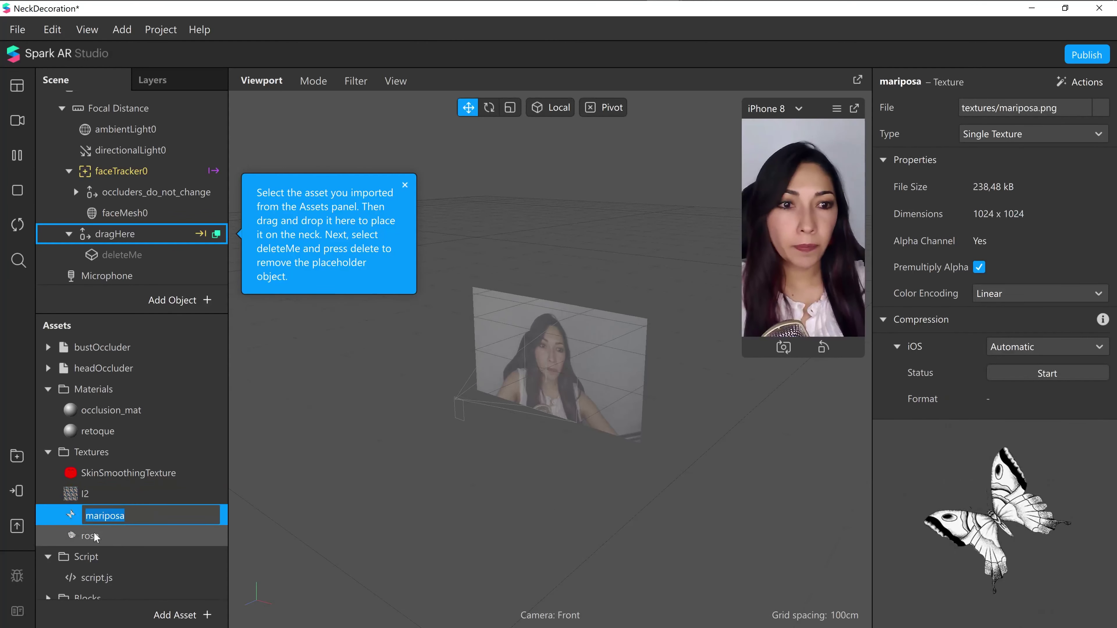
click(96, 537)
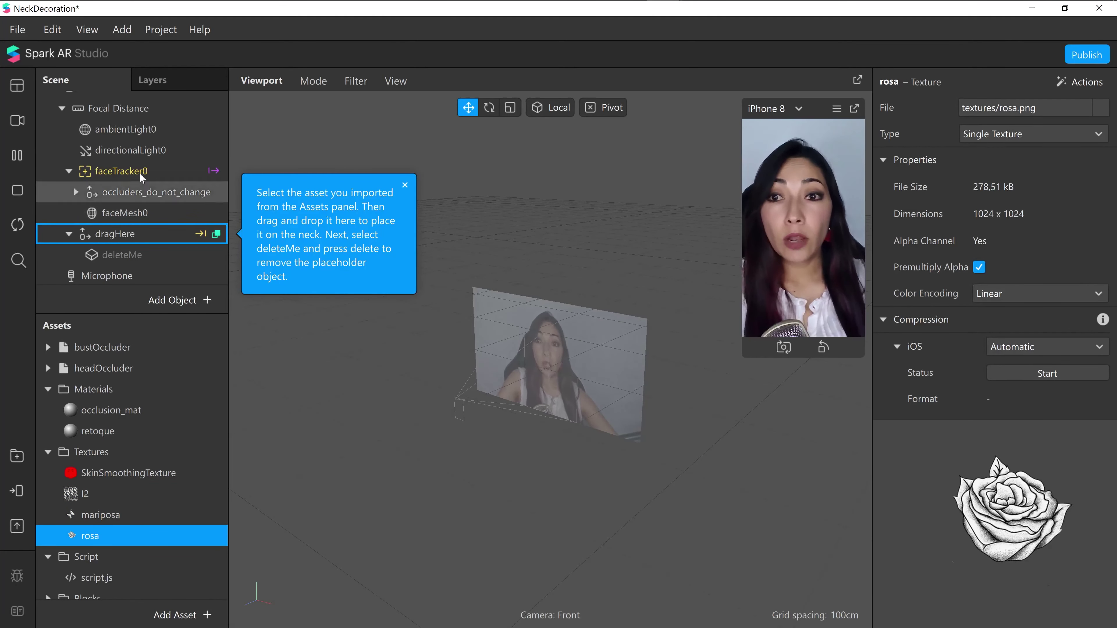
- Enable texture extraction on the Camera
scroll(132, 165, up, 1)
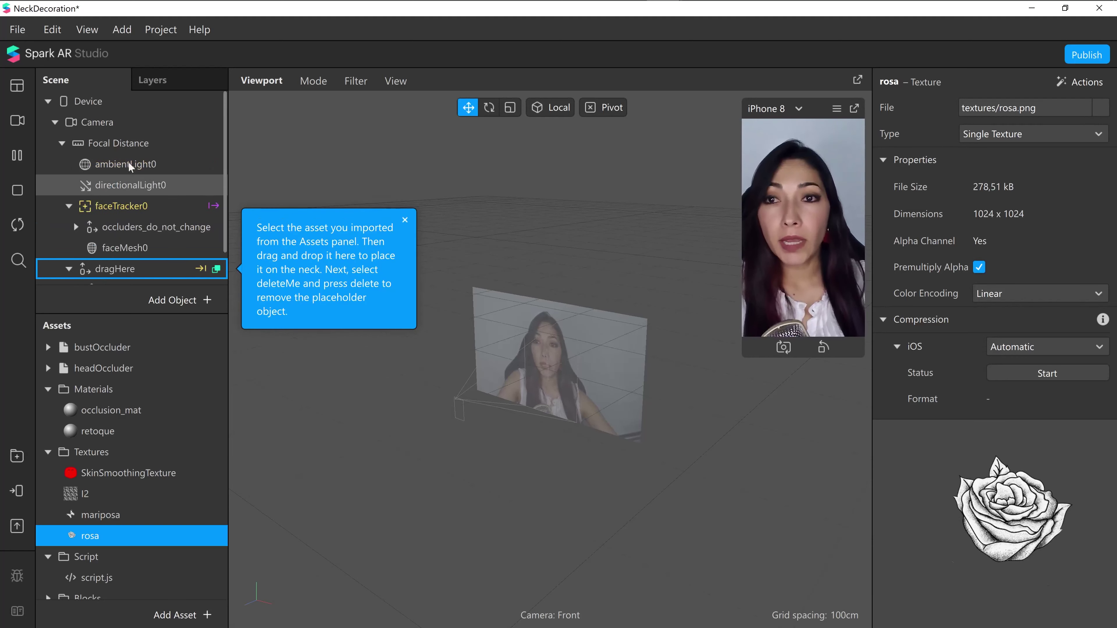
click(99, 121)
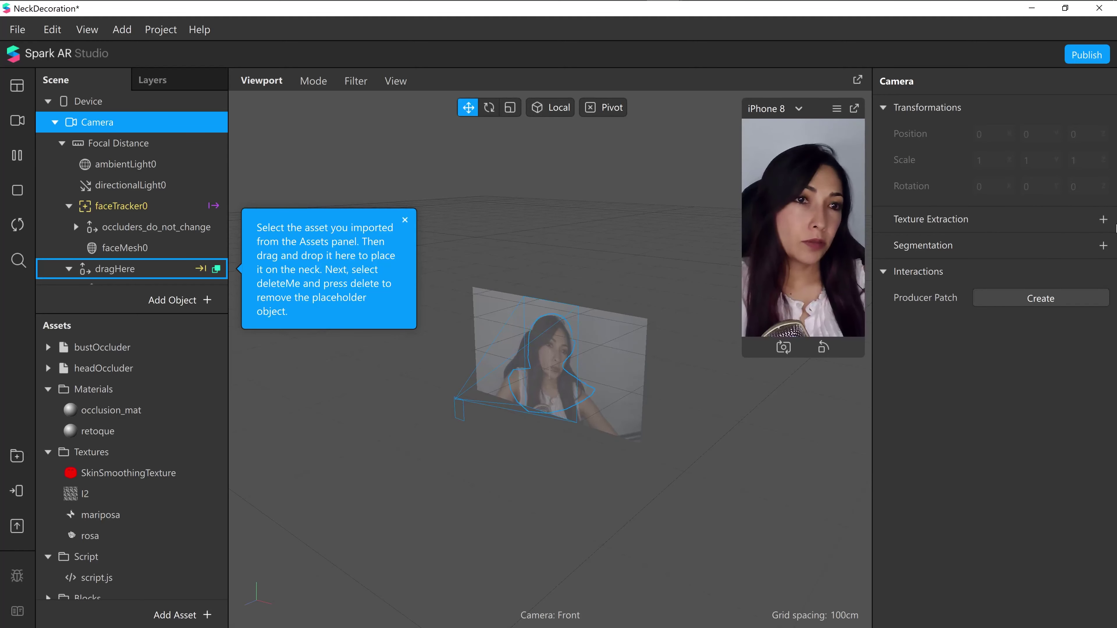
click(1103, 220)
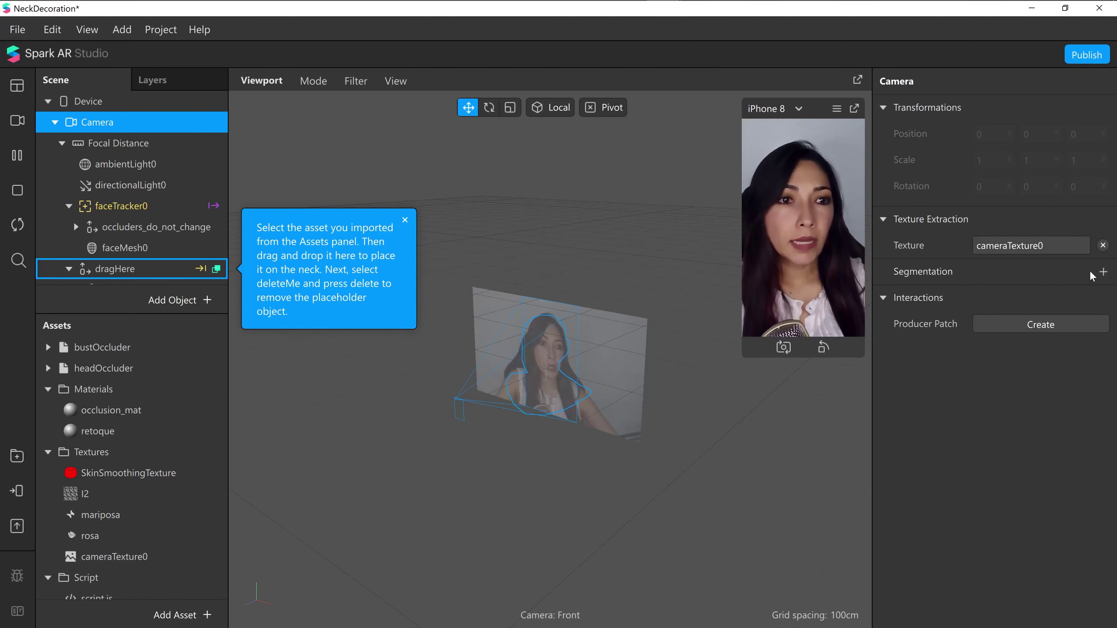
- Add Skin segmentation to the Camera, removing Facebook as a supported platform
click(1103, 272)
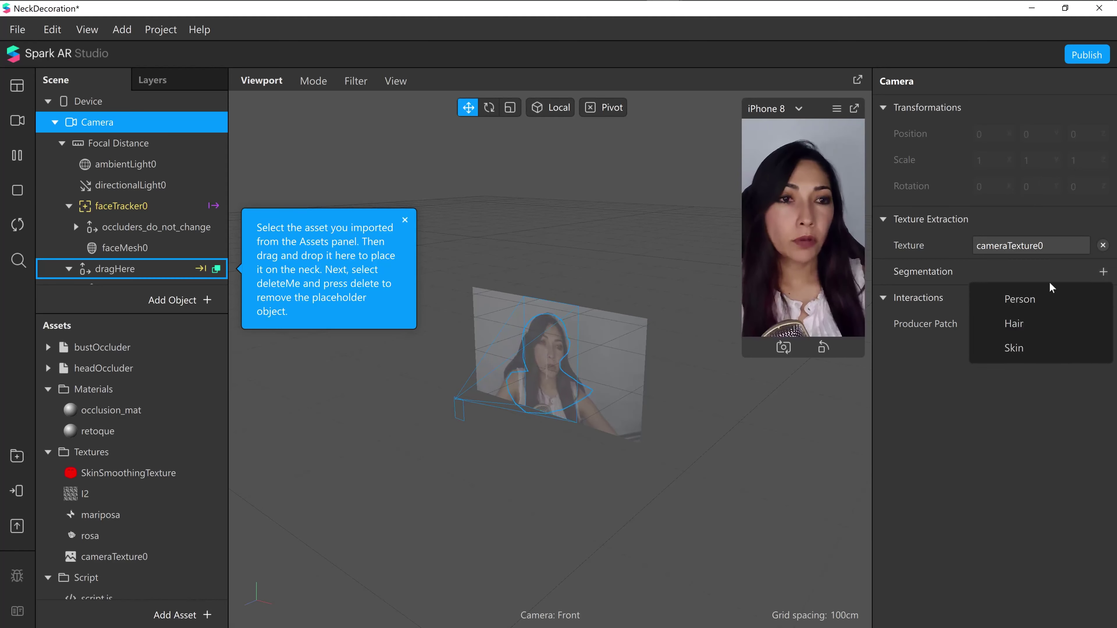
click(1022, 349)
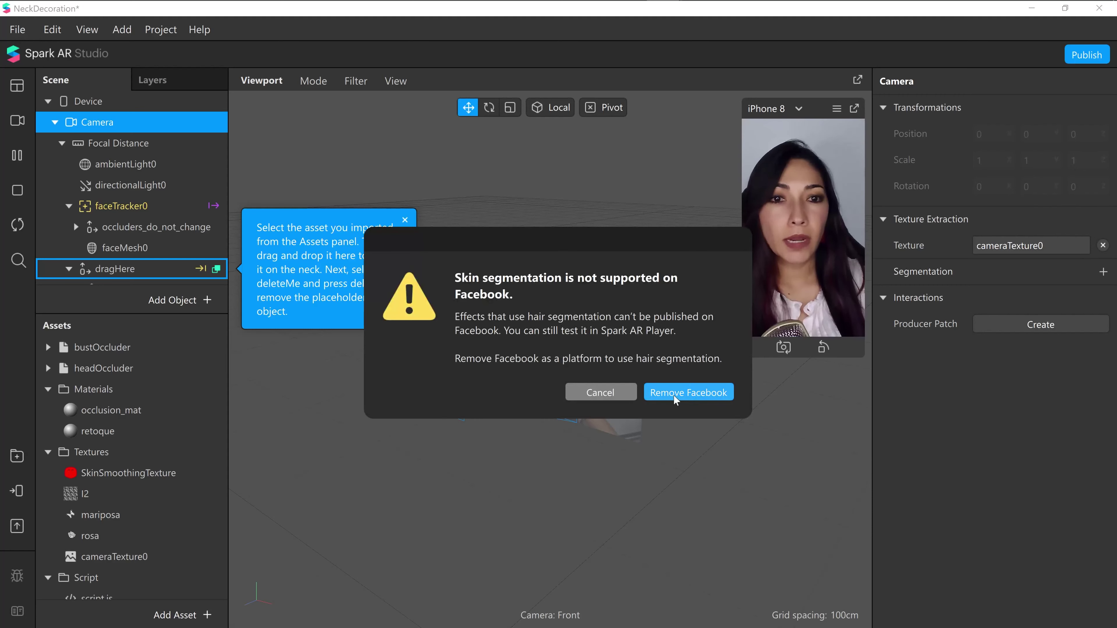
click(703, 392)
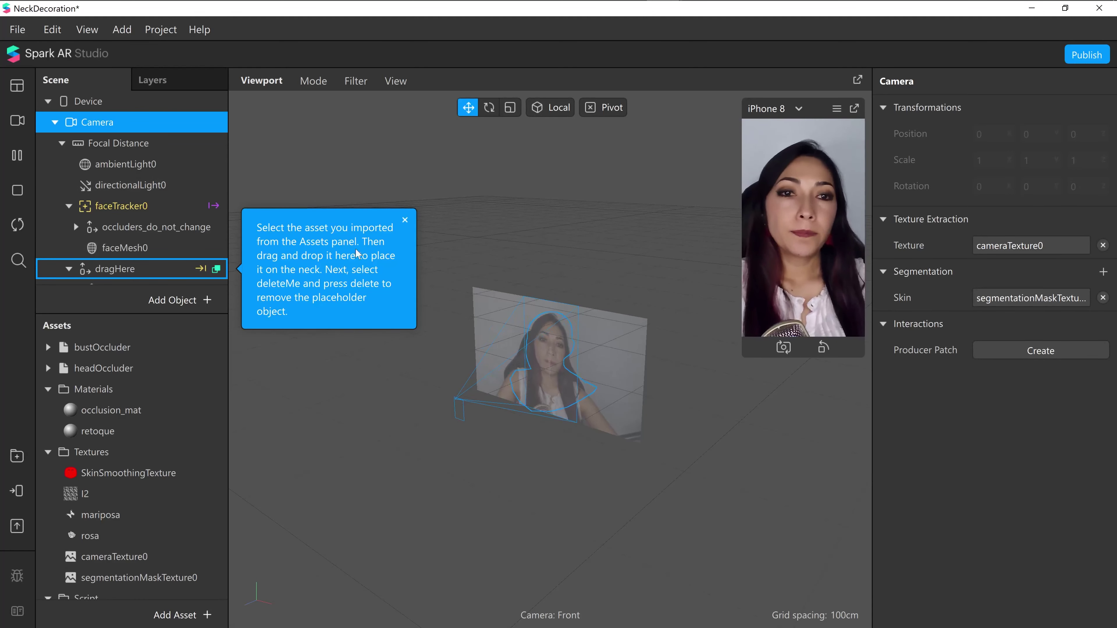
- Add a second Face Mesh as a child of faceTracker0
click(151, 206)
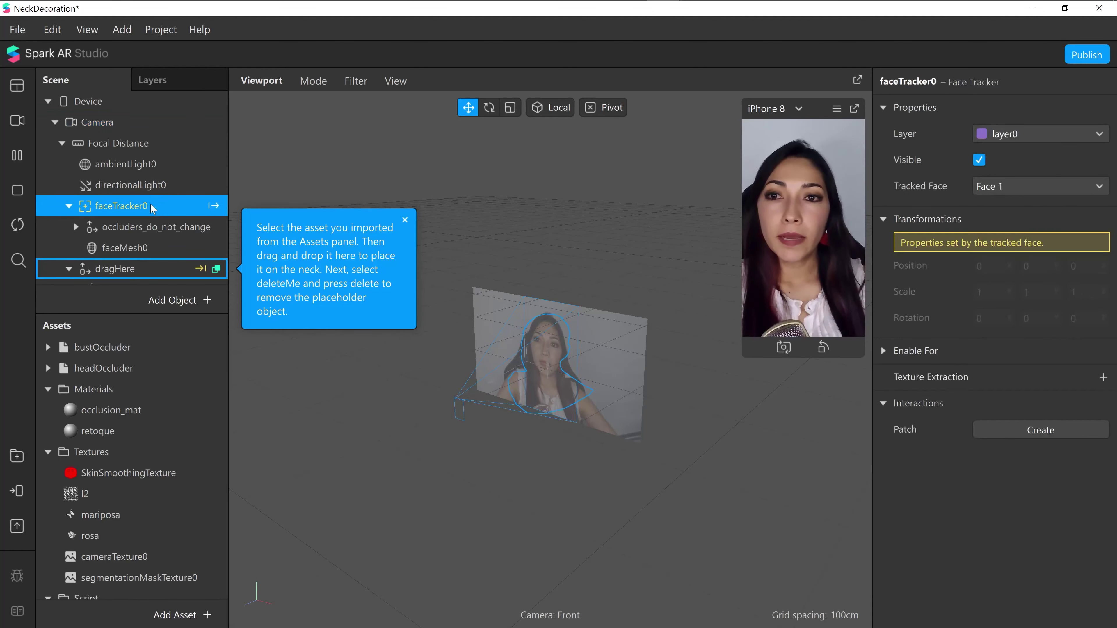
right_click(151, 205)
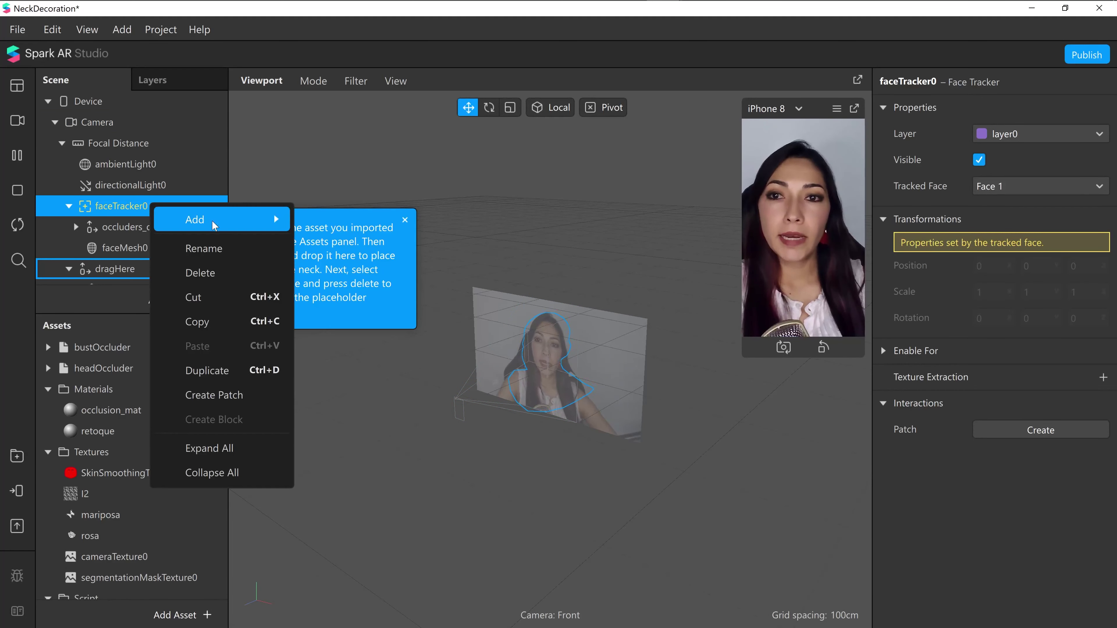
mouse_move(212, 220)
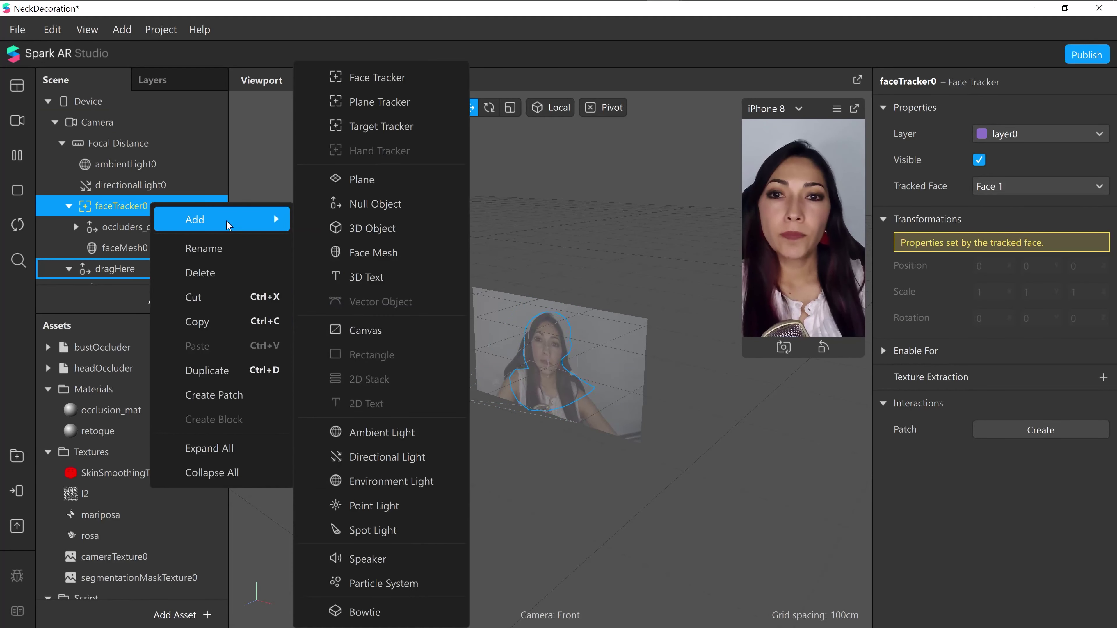
click(395, 252)
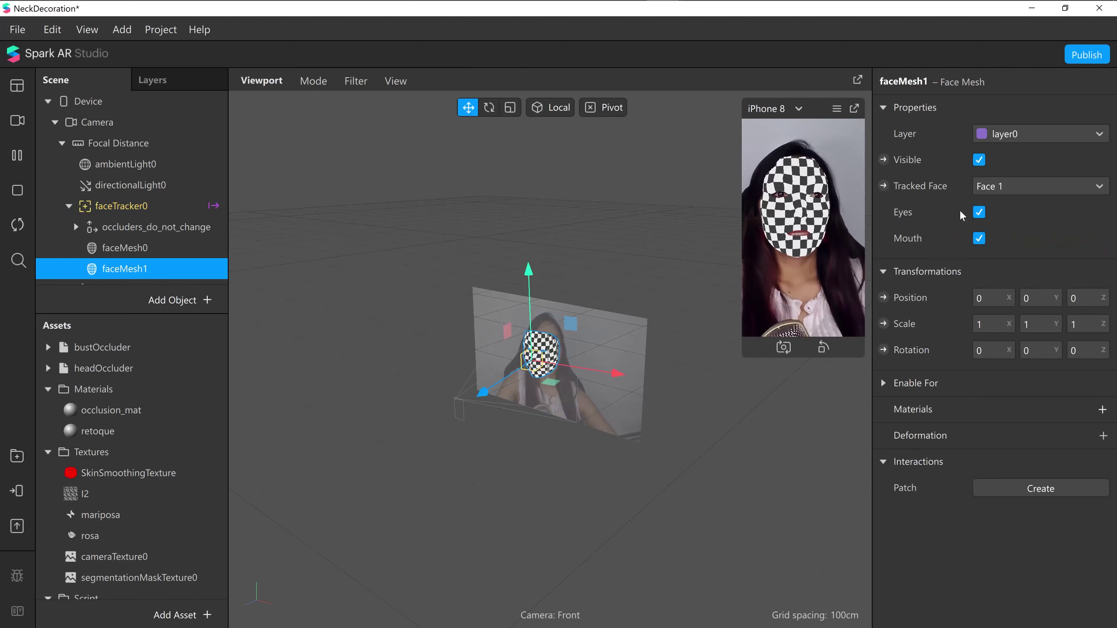
- Turn off Eyes and Mouth on the new face mesh and assign it a newly created material
click(979, 213)
click(979, 238)
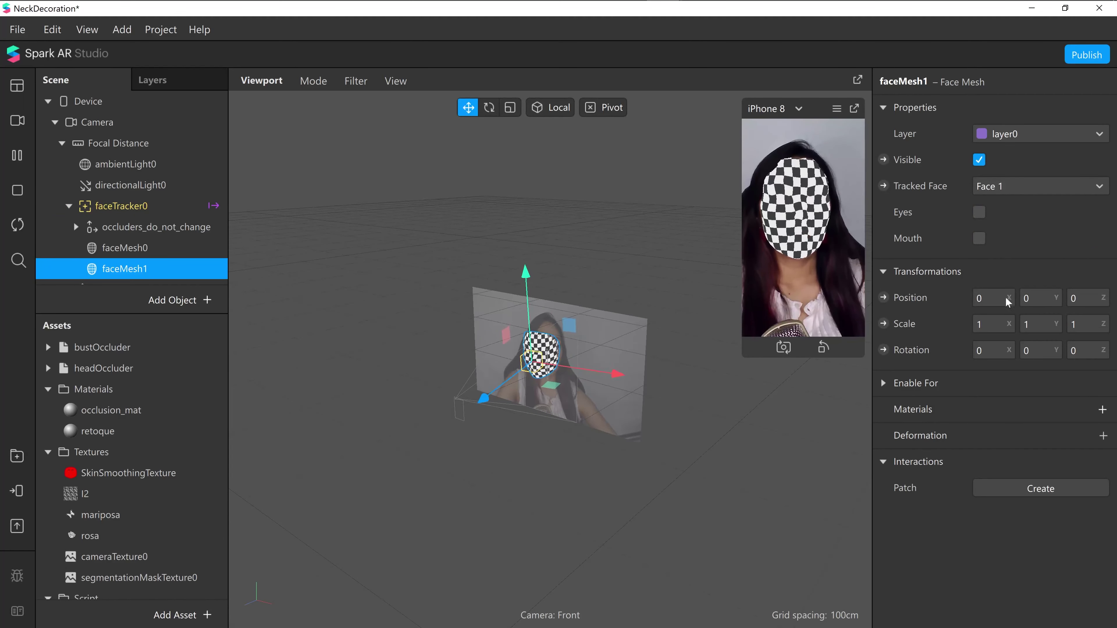
click(1102, 410)
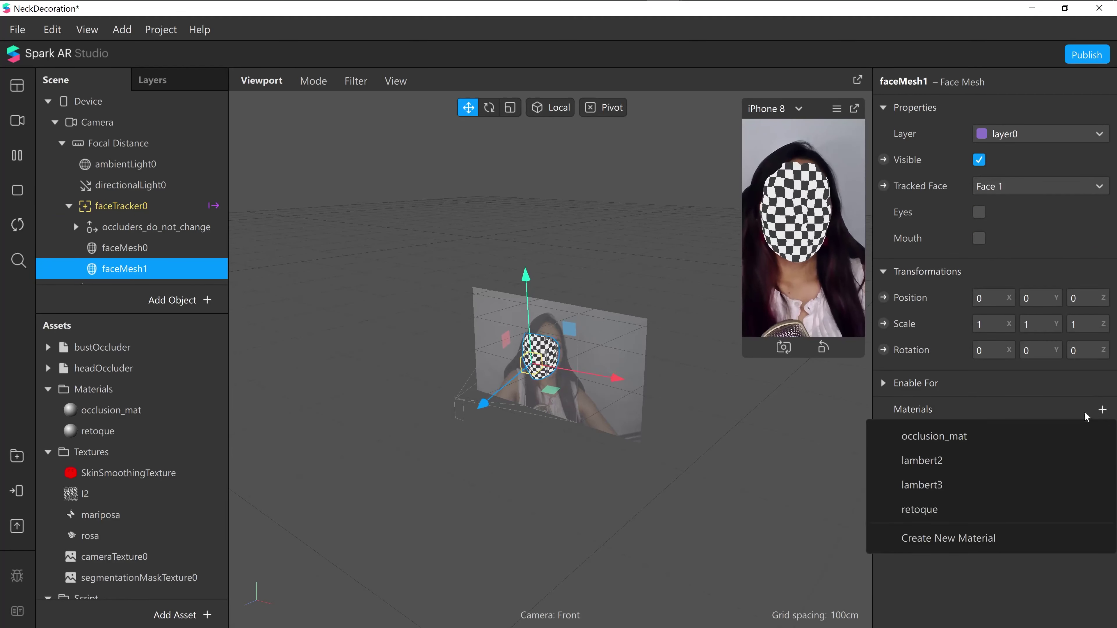
click(941, 537)
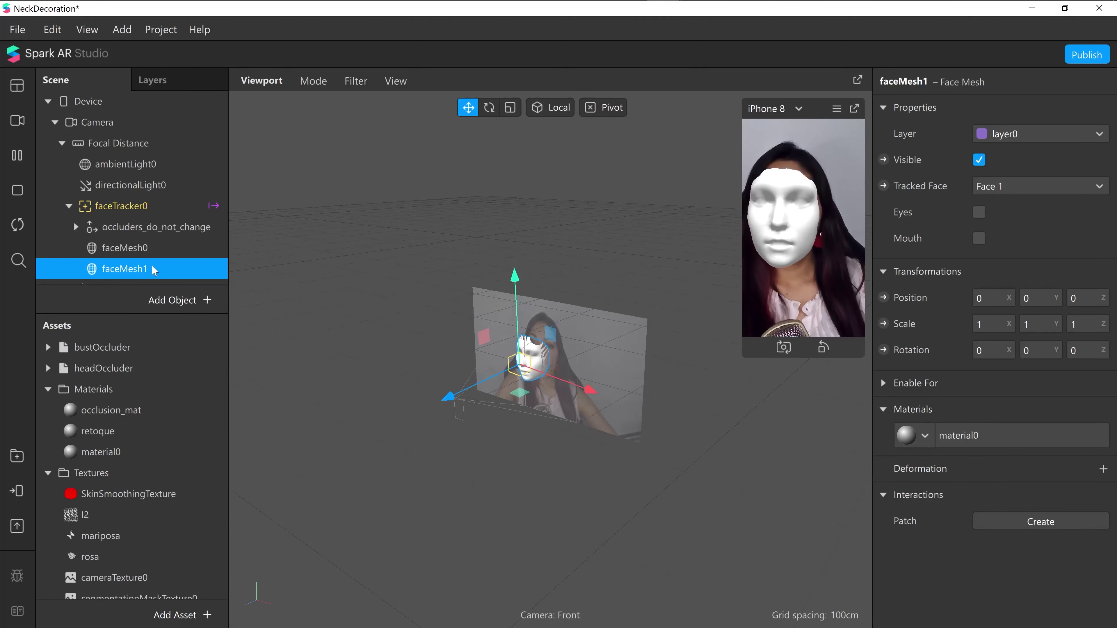
- Enable texture extraction on faceTracker0
click(156, 209)
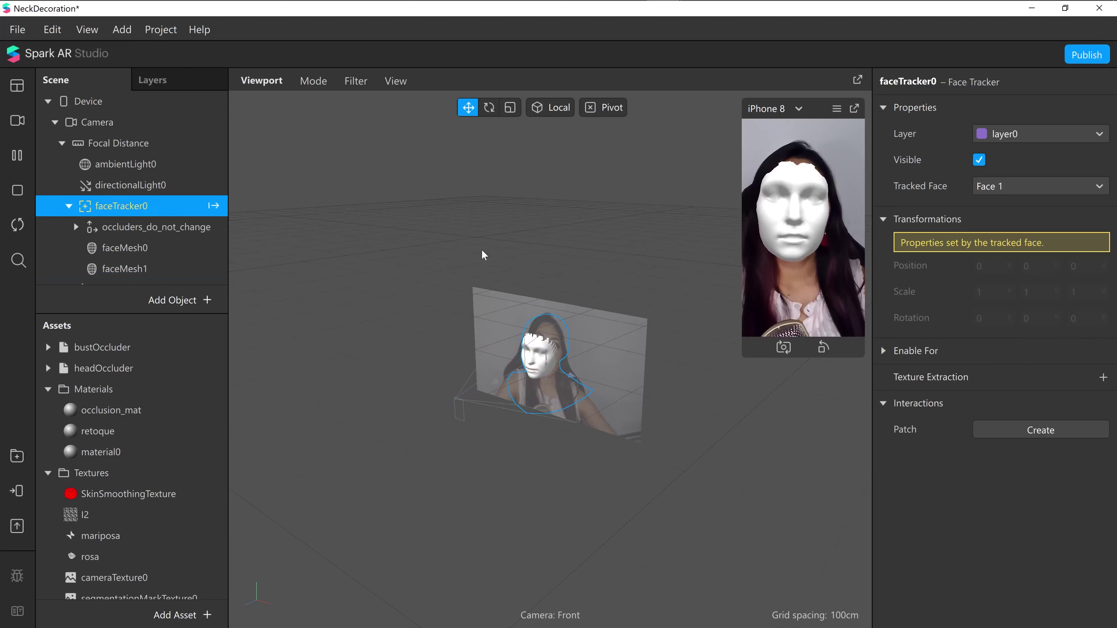
click(1103, 378)
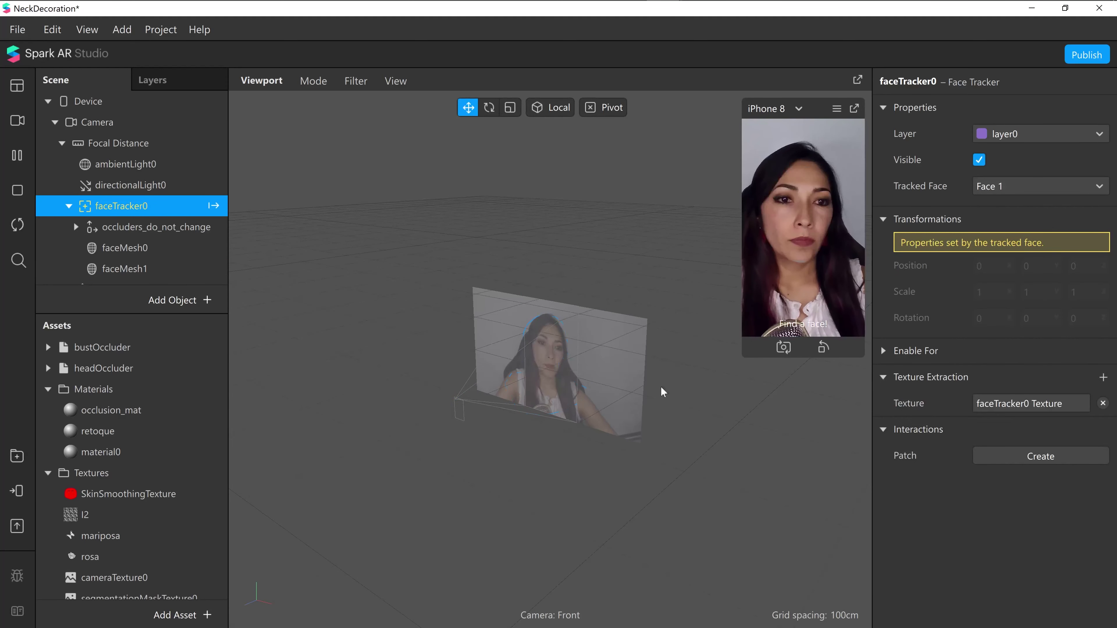
- Rename the newly created material as rostro
click(118, 453)
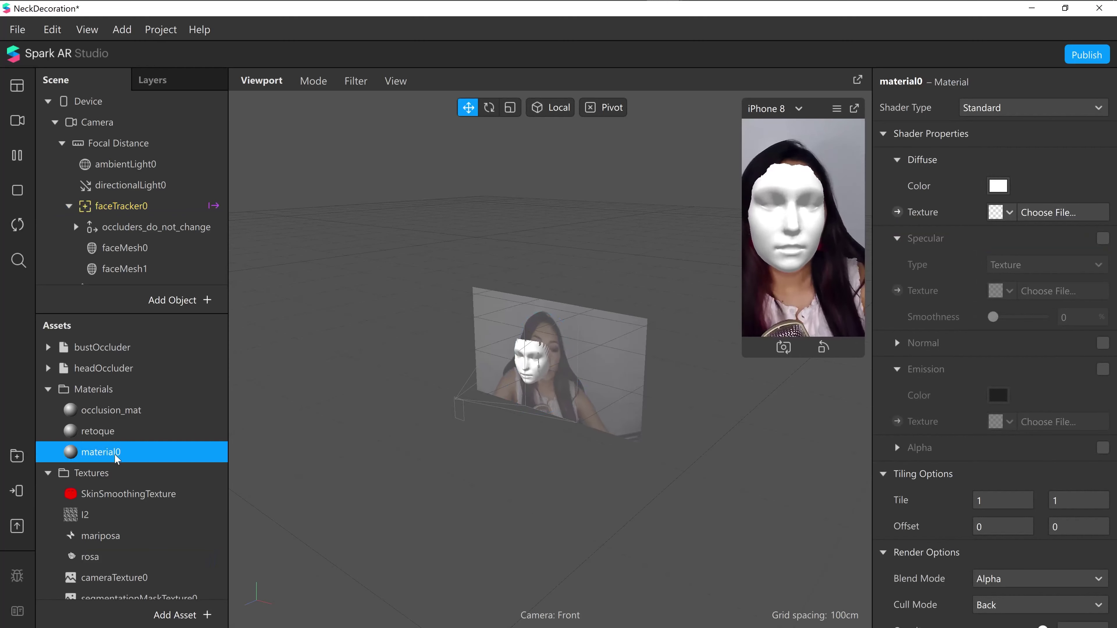
double_click(115, 455)
text(ros)
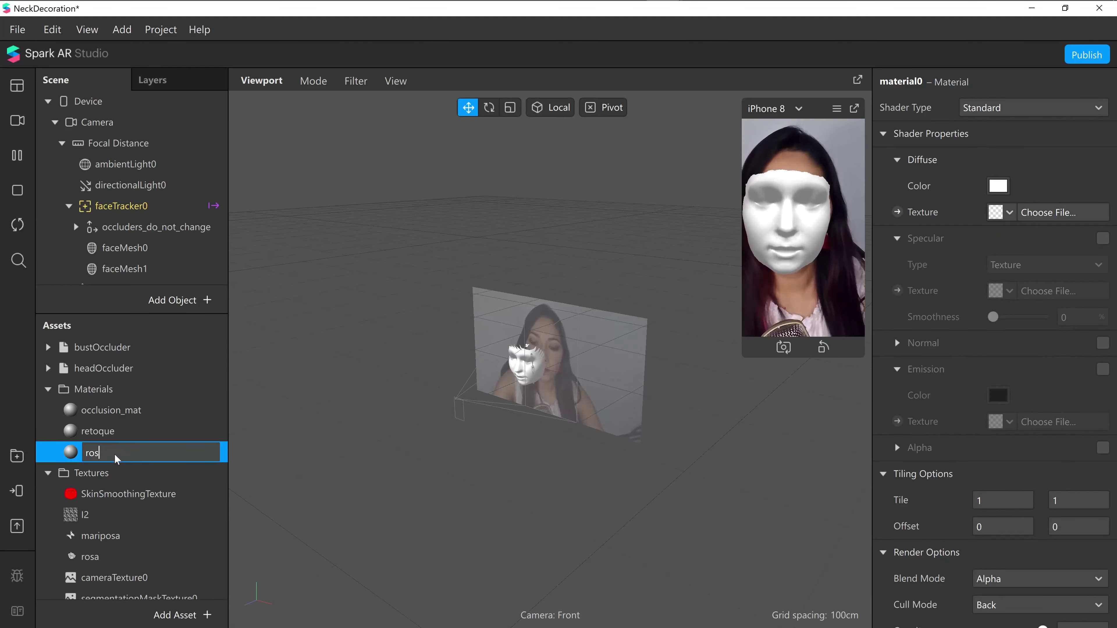
text(tro)
key(Return)
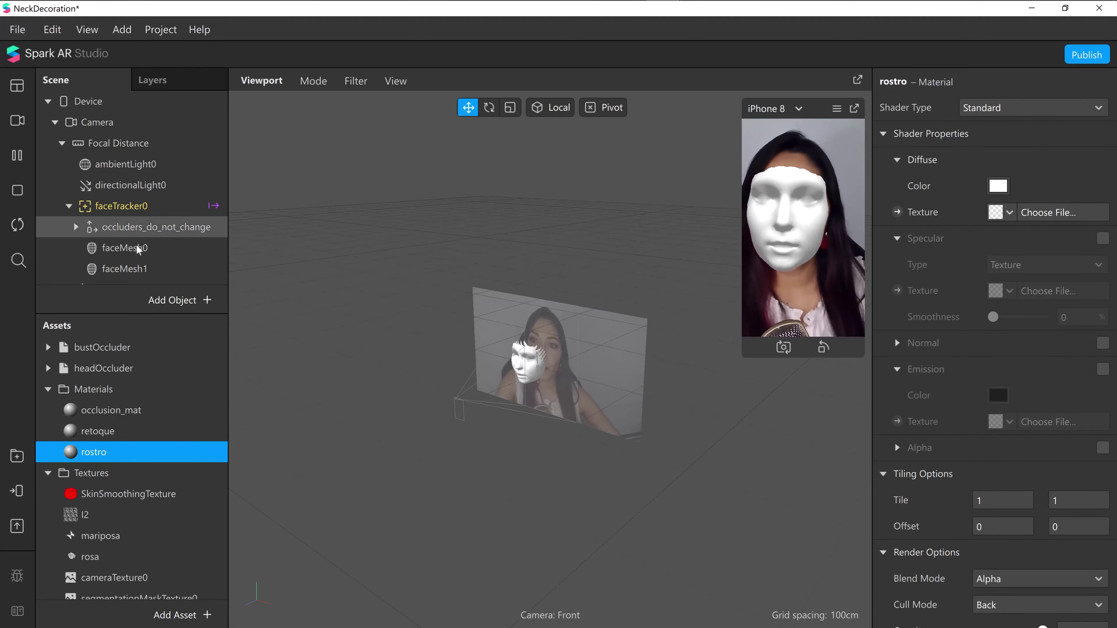
- Rename the face mesh faceMesh1 as rostro
click(127, 270)
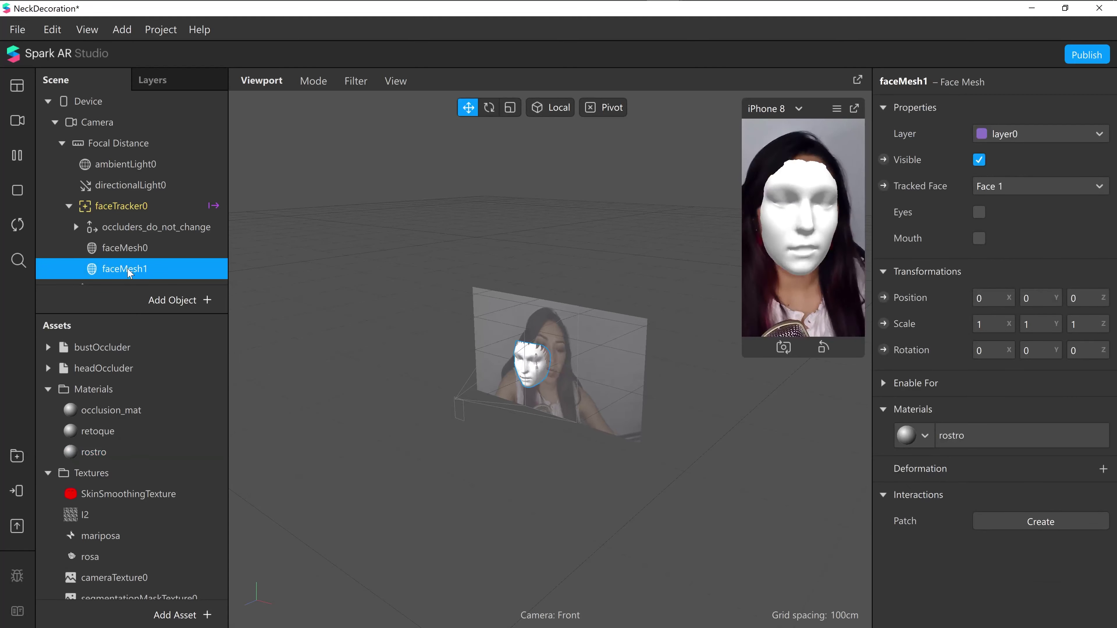
double_click(120, 269)
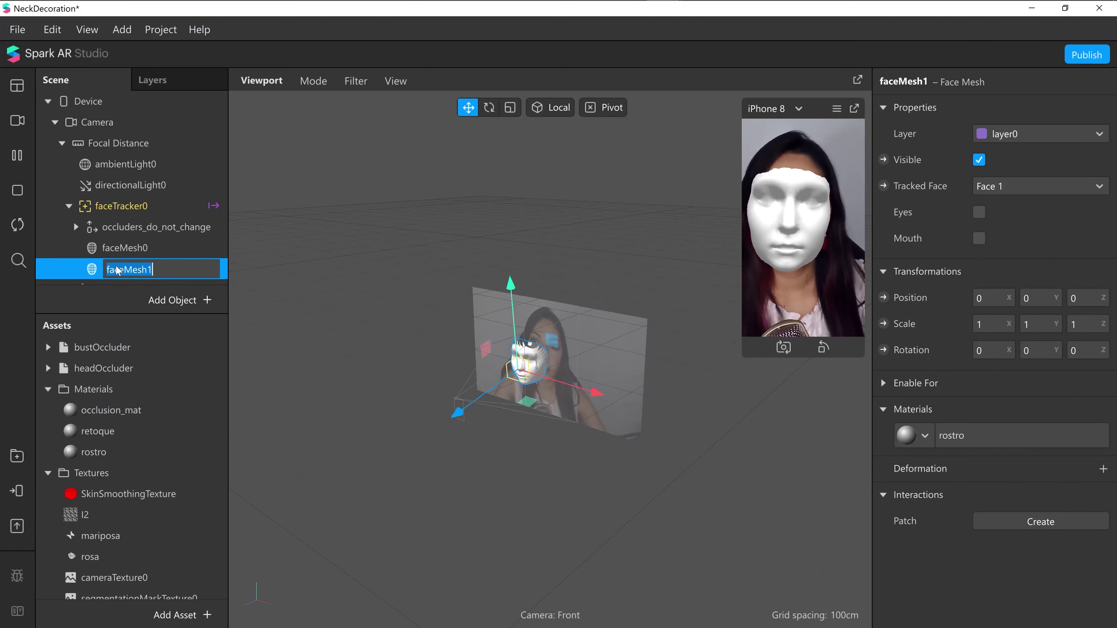
text(rostro)
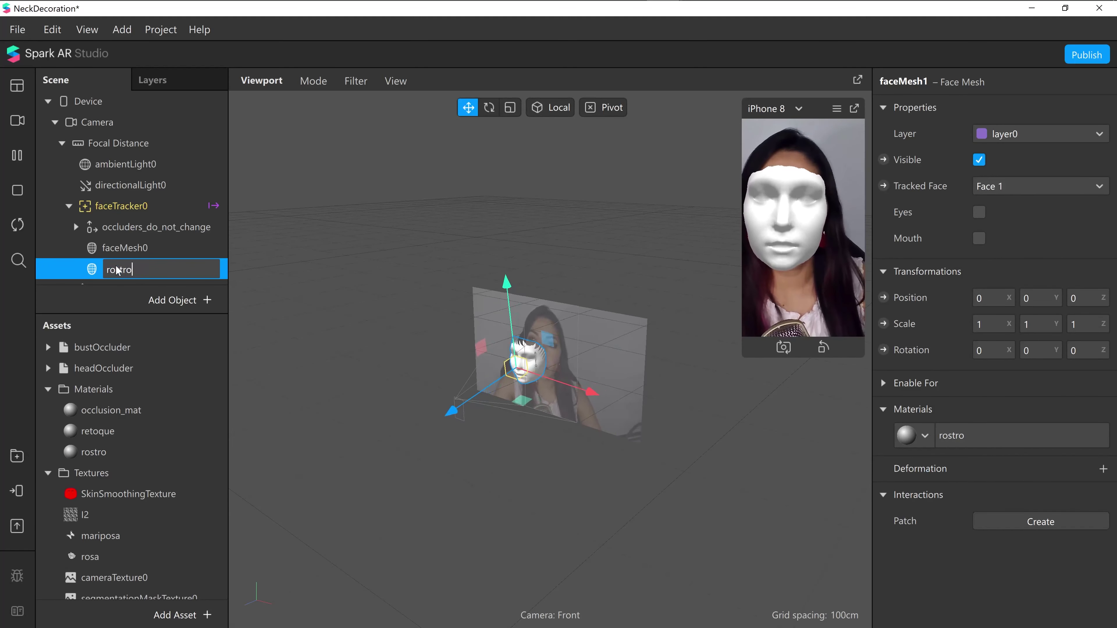
key(Return)
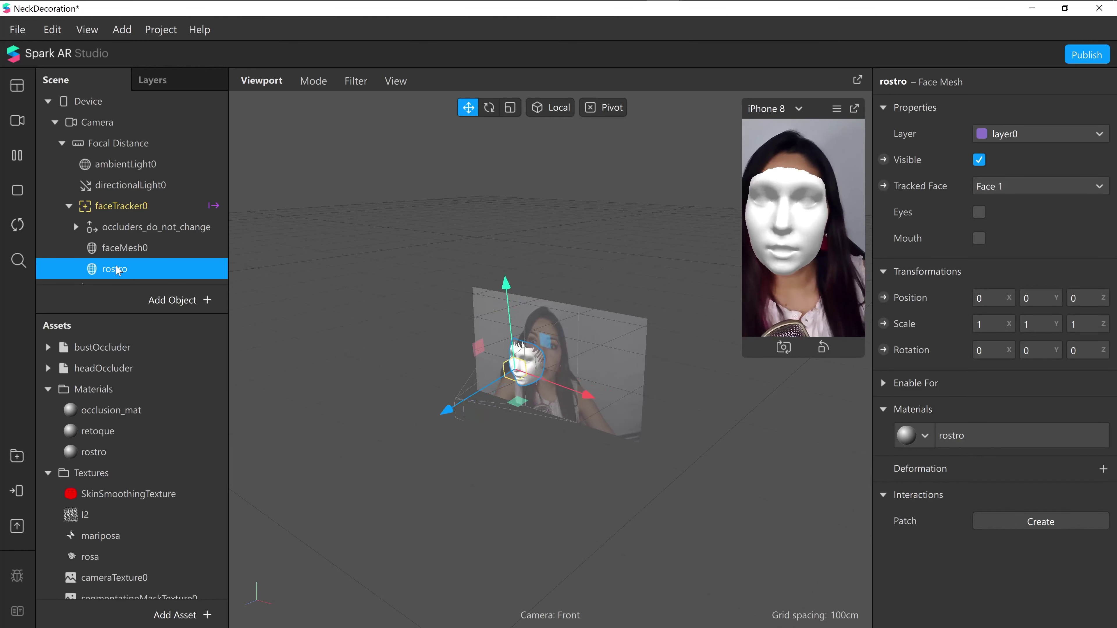
- Rename the face mesh faceMesh0 as retoque
double_click(116, 249)
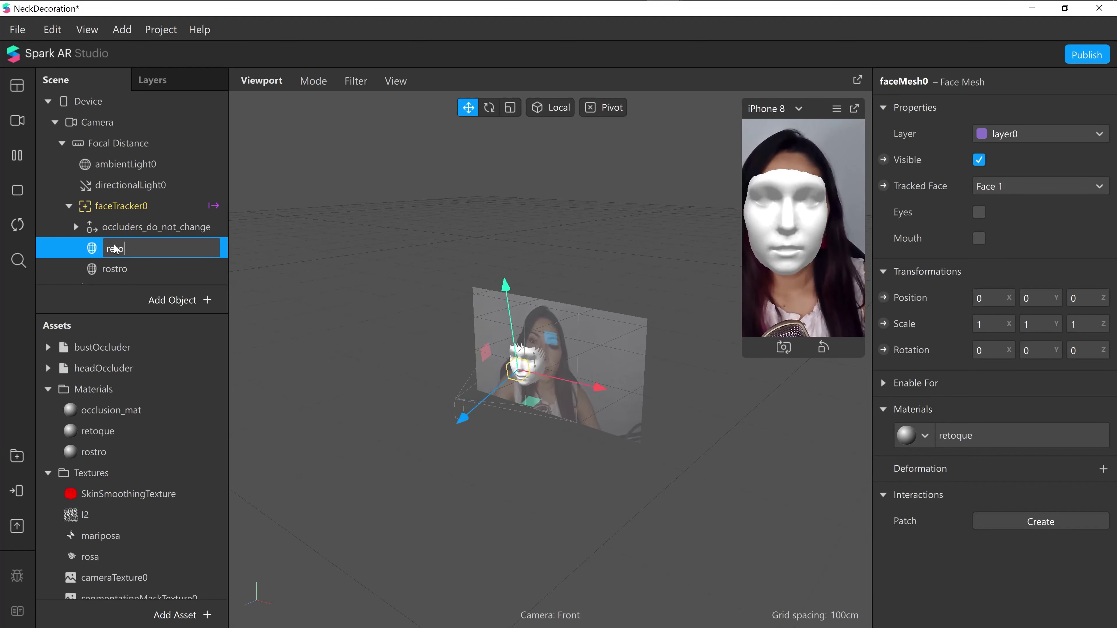
text(retoque)
key(Return)
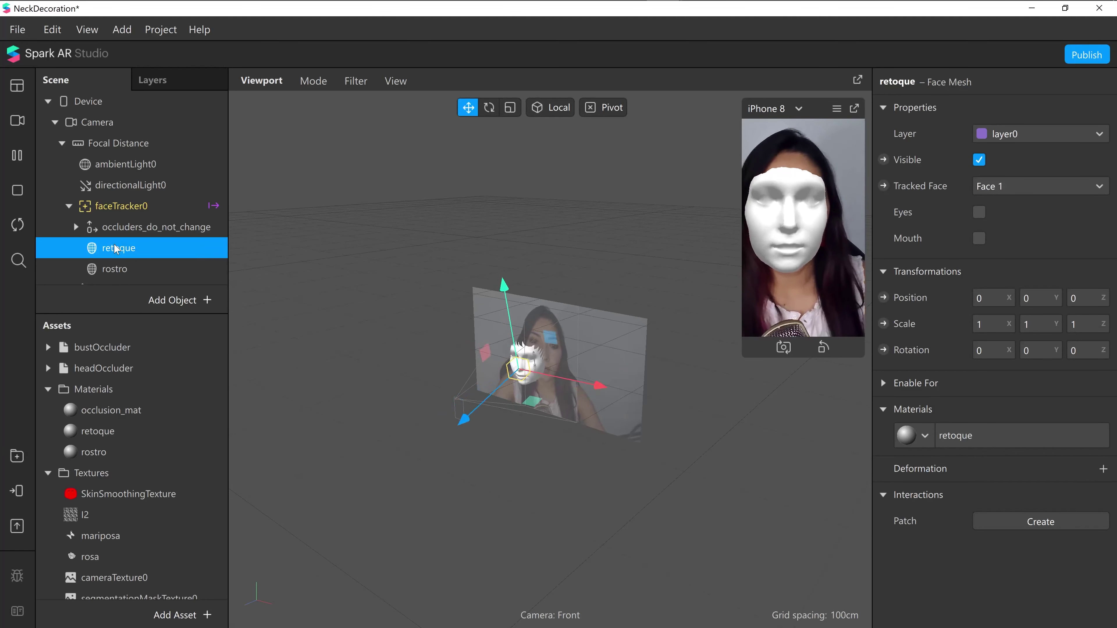
- Set the rostro material's shader type to Flat and use faceTracker0 Texture as its diffuse texture
click(135, 269)
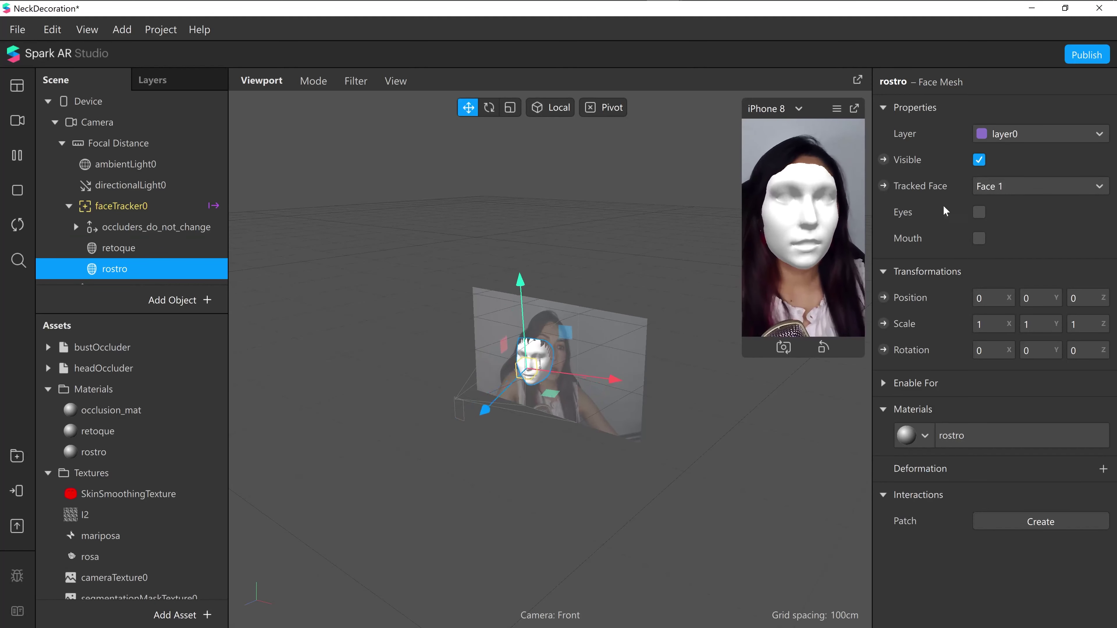
click(147, 448)
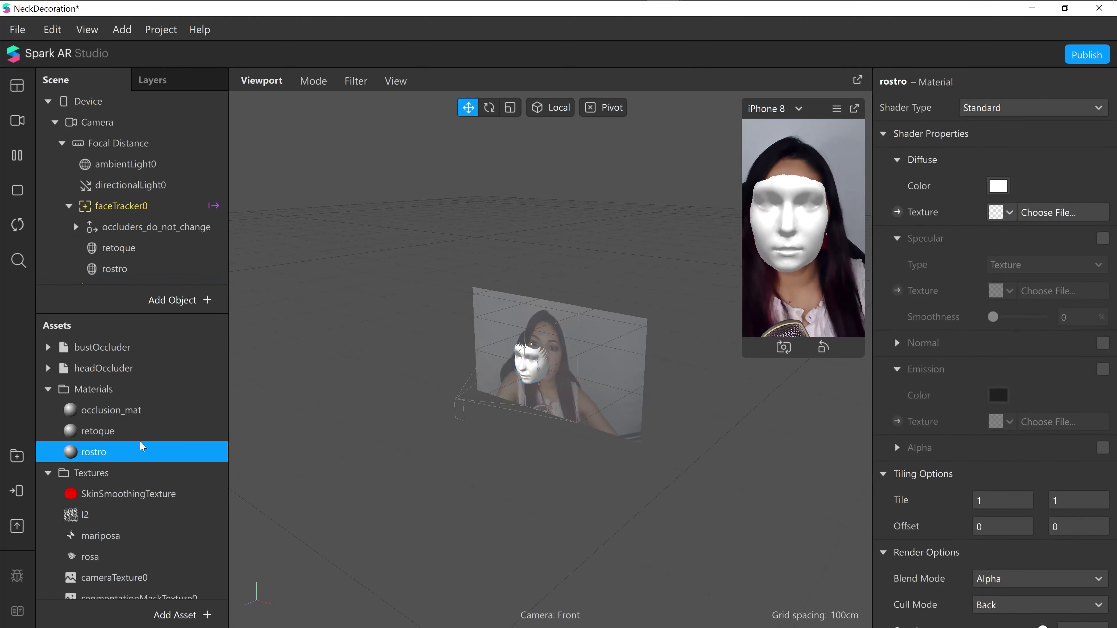
click(980, 108)
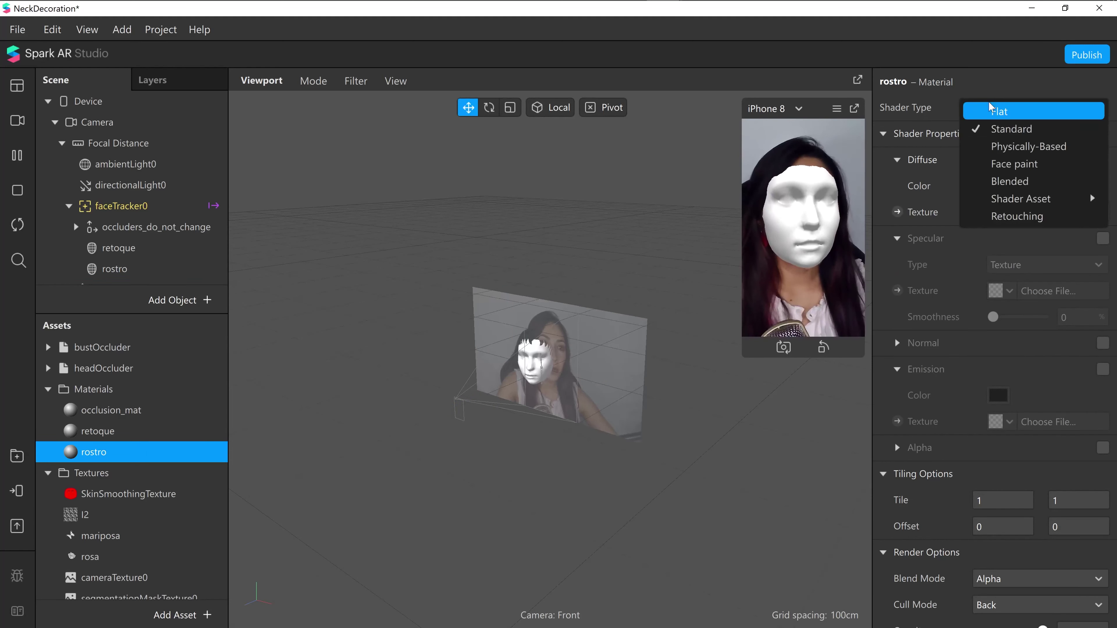
click(992, 116)
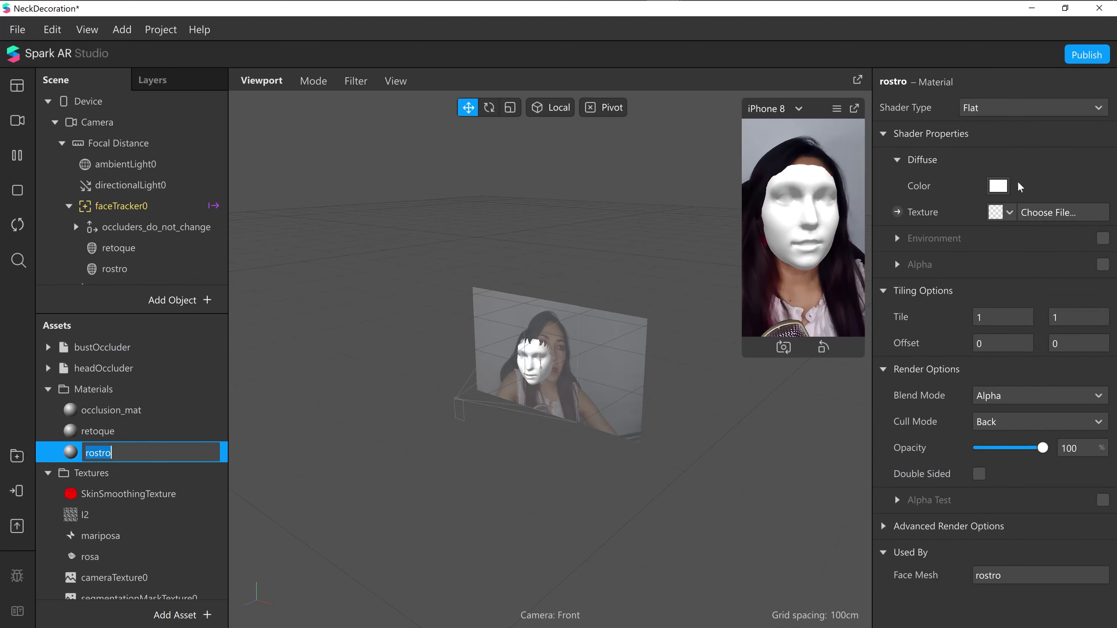
click(1009, 214)
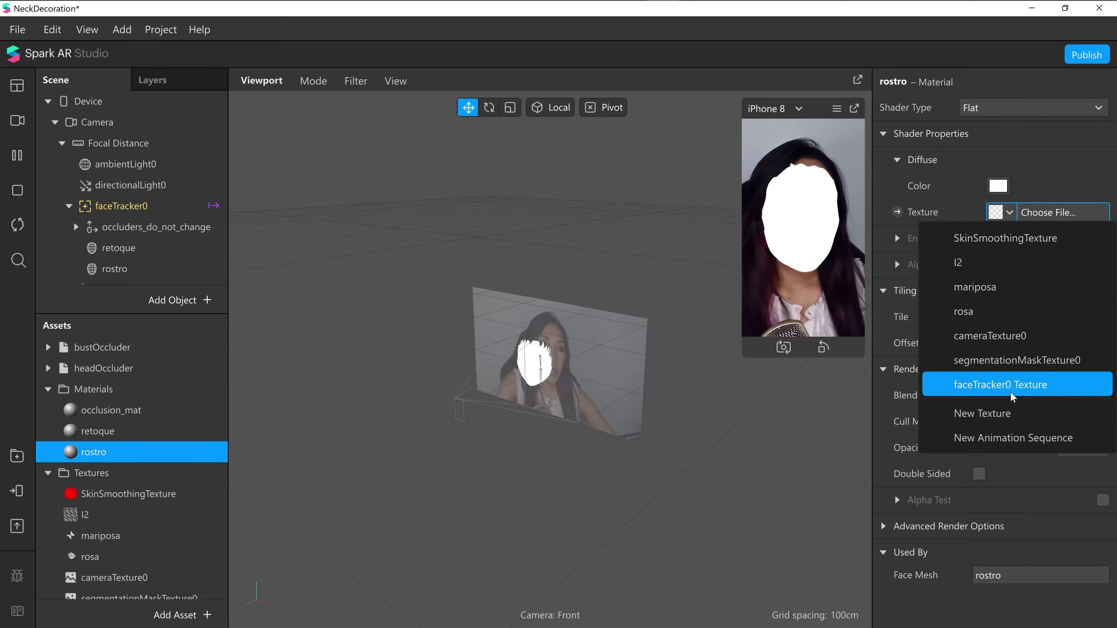
click(1021, 385)
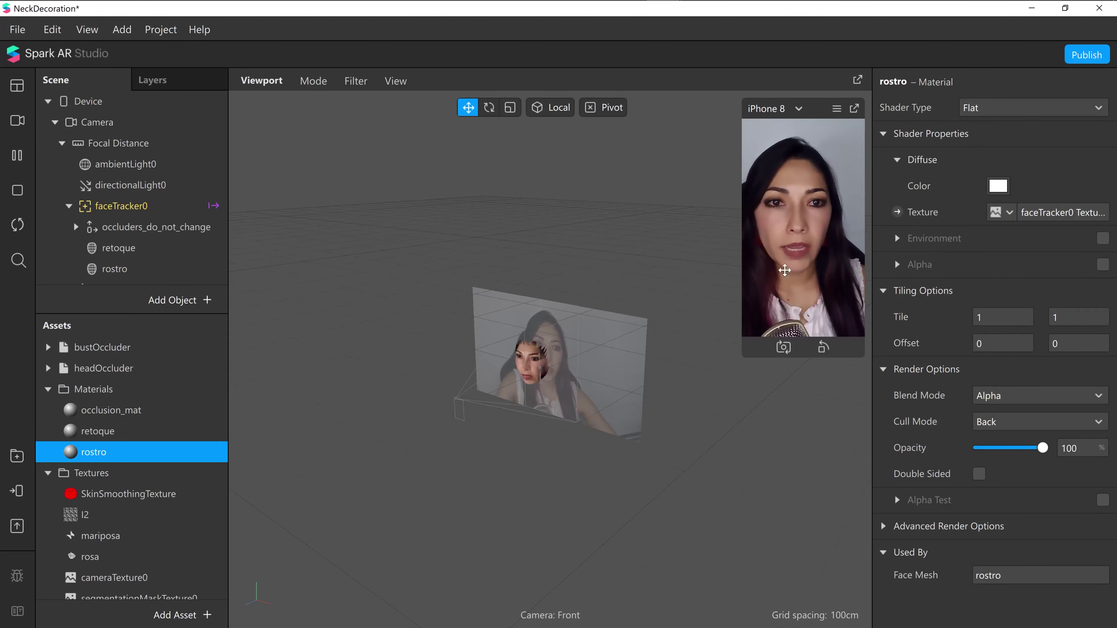
- Enable Alpha Test on the rostro material
click(1101, 500)
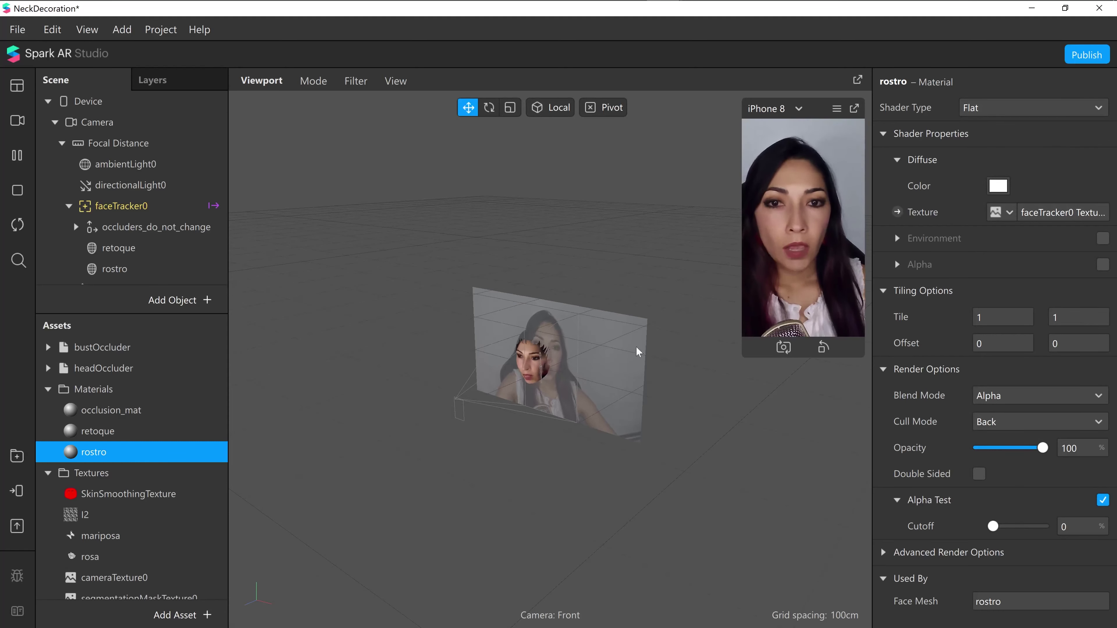
scroll(550, 429, up, 5)
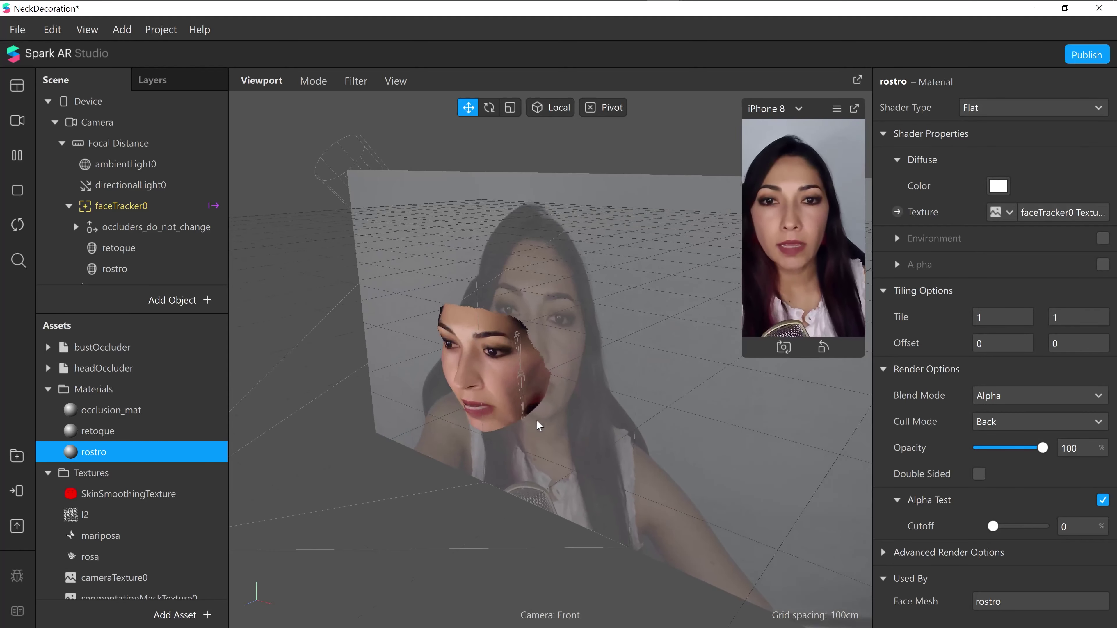
scroll(539, 426, up, 3)
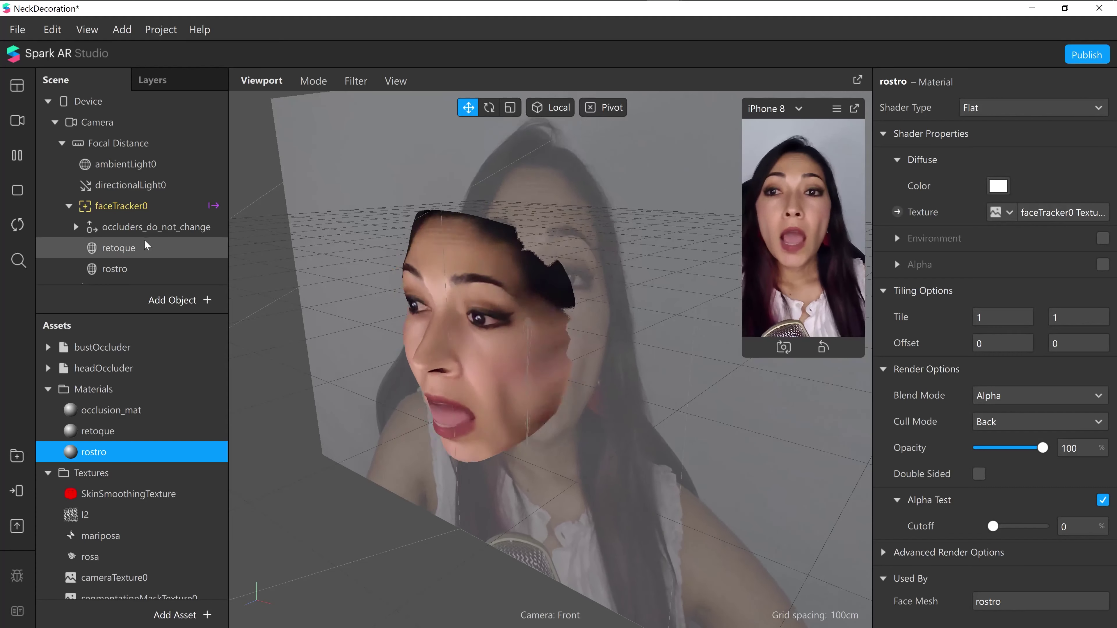
- Add a canvas under Focal Distance and move it directly above faceTracker0 in the scene hierarchy
click(110, 145)
right_click(110, 146)
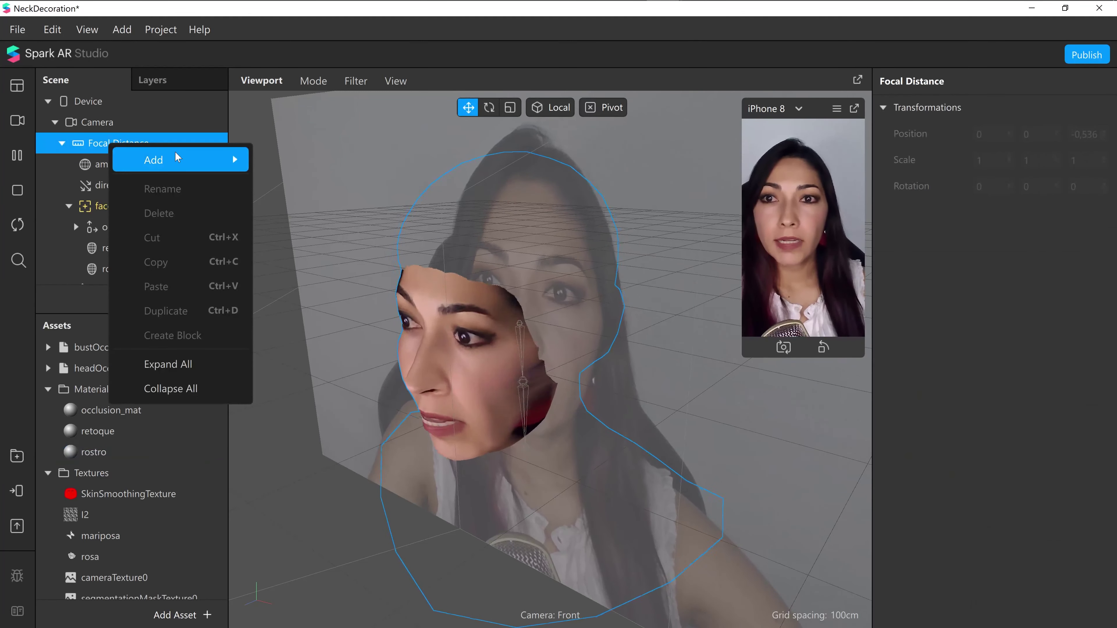
mouse_move(176, 153)
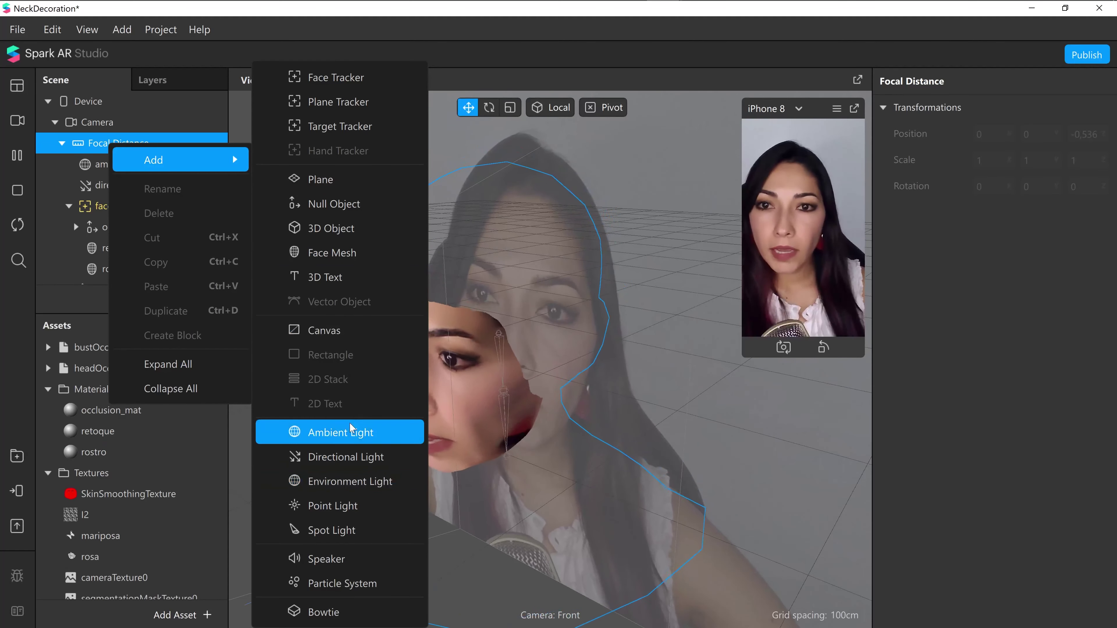
click(339, 329)
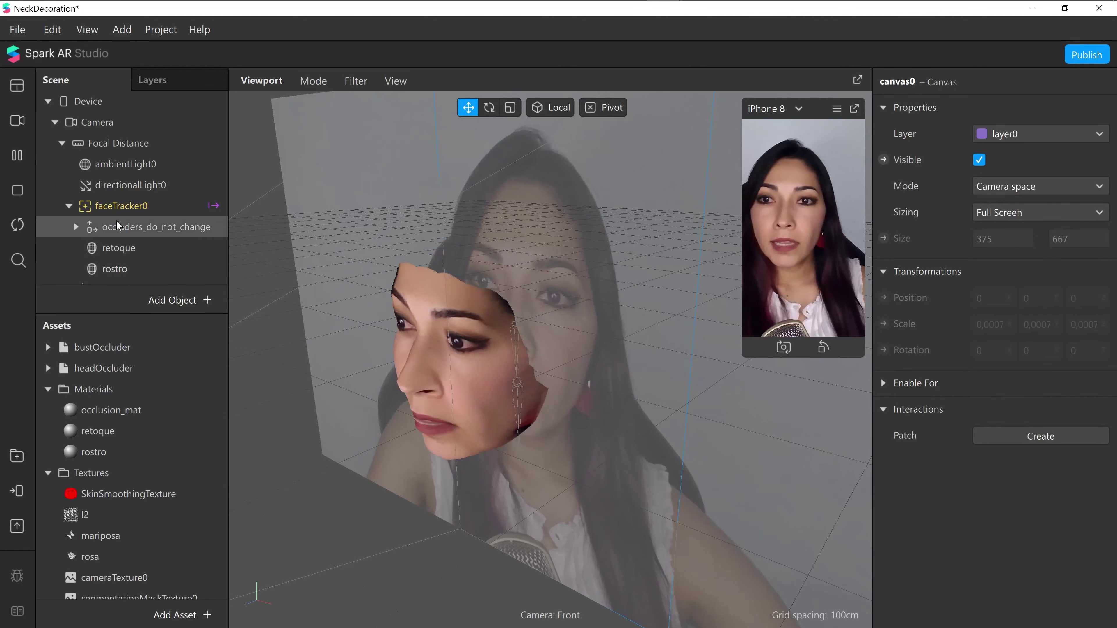
scroll(121, 241, down, 2)
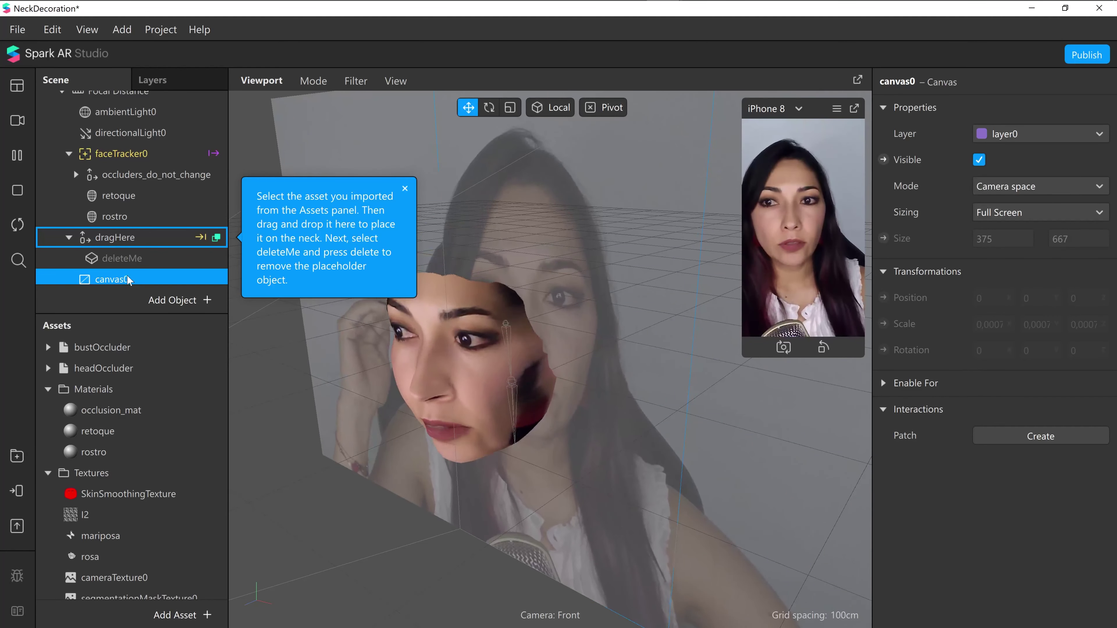
drag(128, 280, 130, 137)
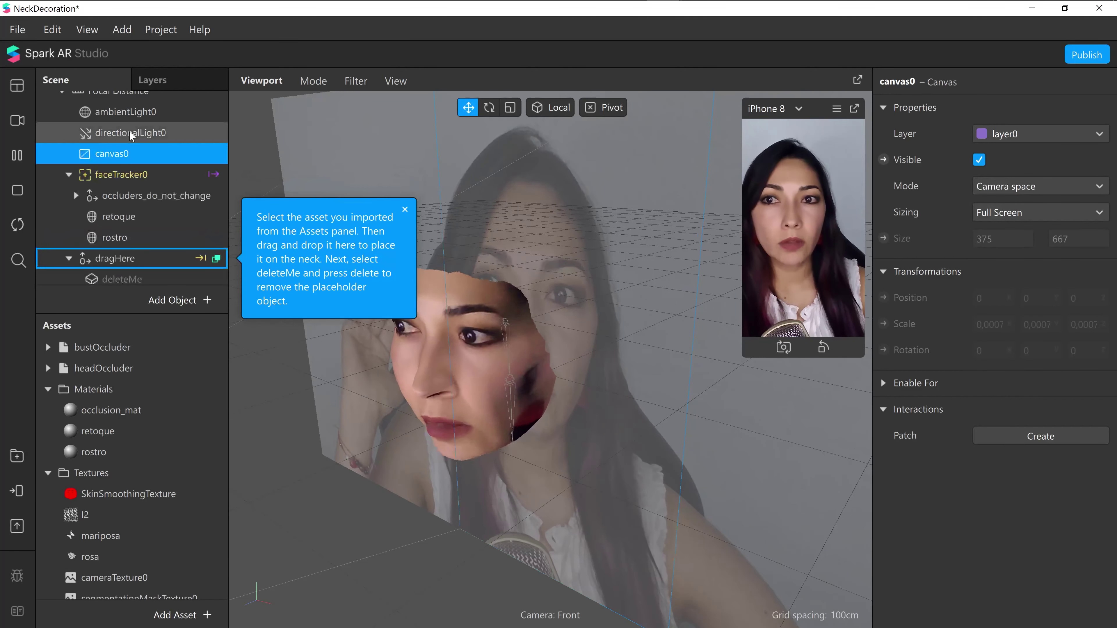
- Add a rectangle inside canvas0 and make it fill the canvas's full width and height
right_click(125, 154)
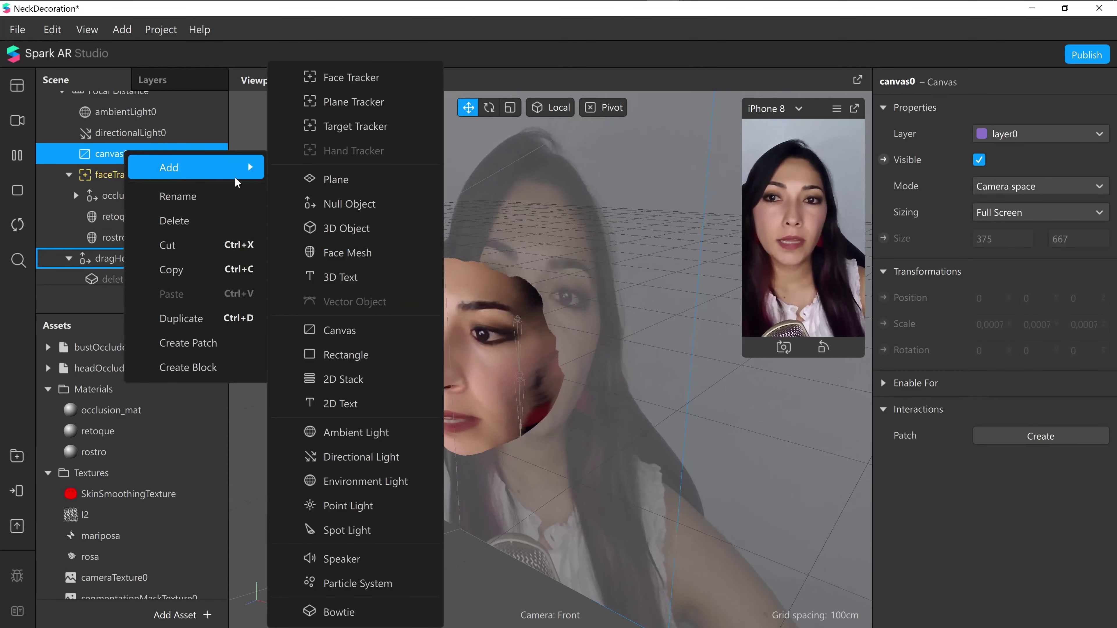
mouse_move(192, 168)
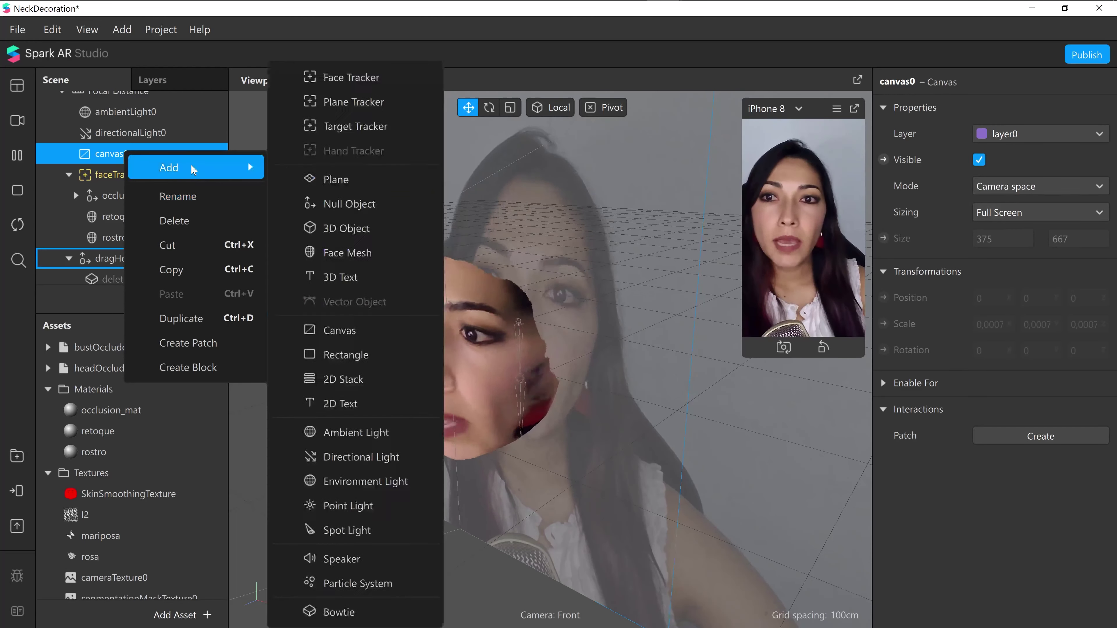
click(356, 356)
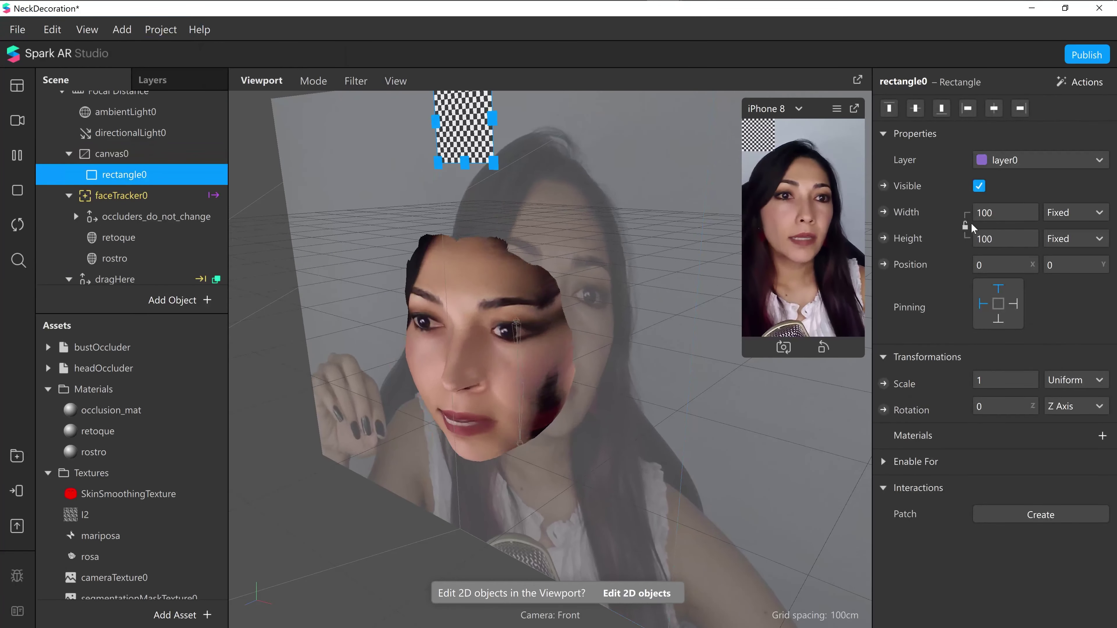
click(1009, 214)
click(1003, 239)
click(1003, 239)
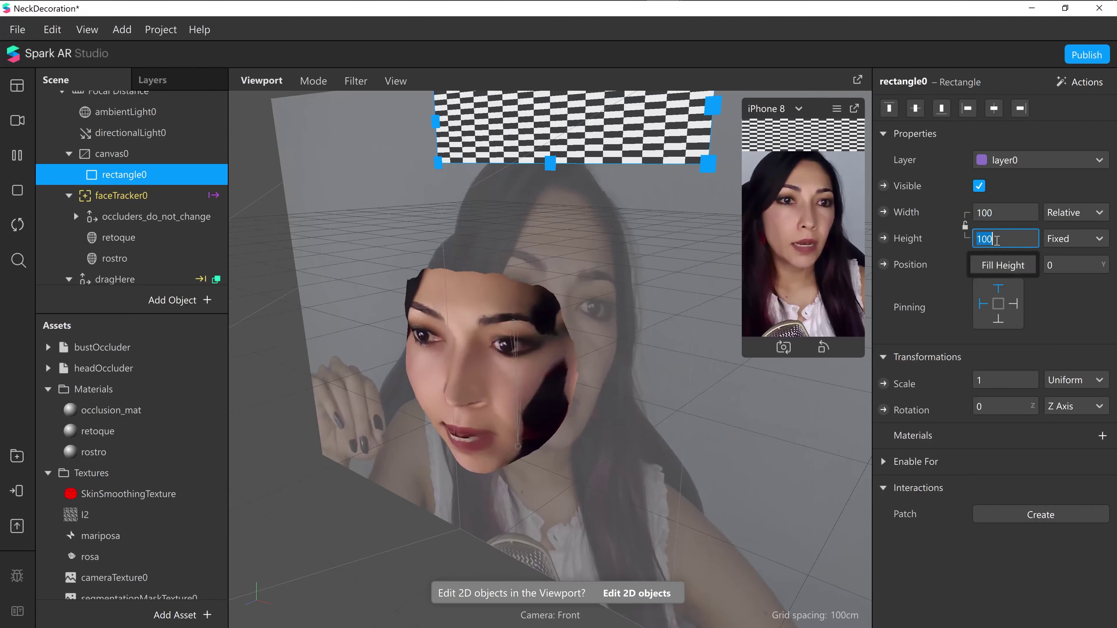
click(1002, 266)
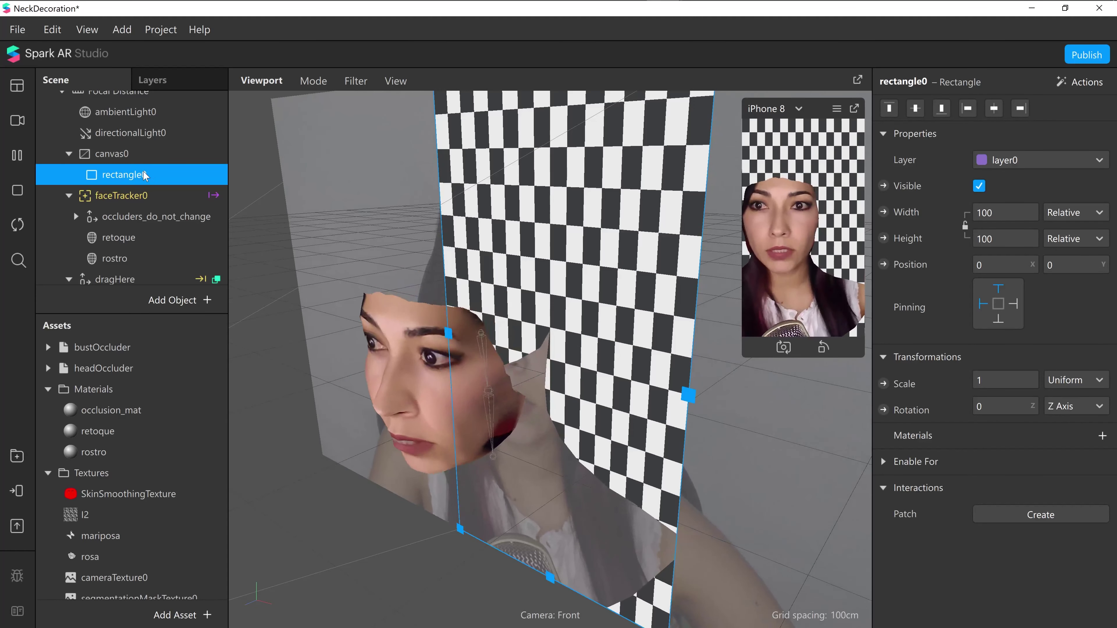
- Rename the canvas rectangle as piel and assign it a newly created material
double_click(153, 178)
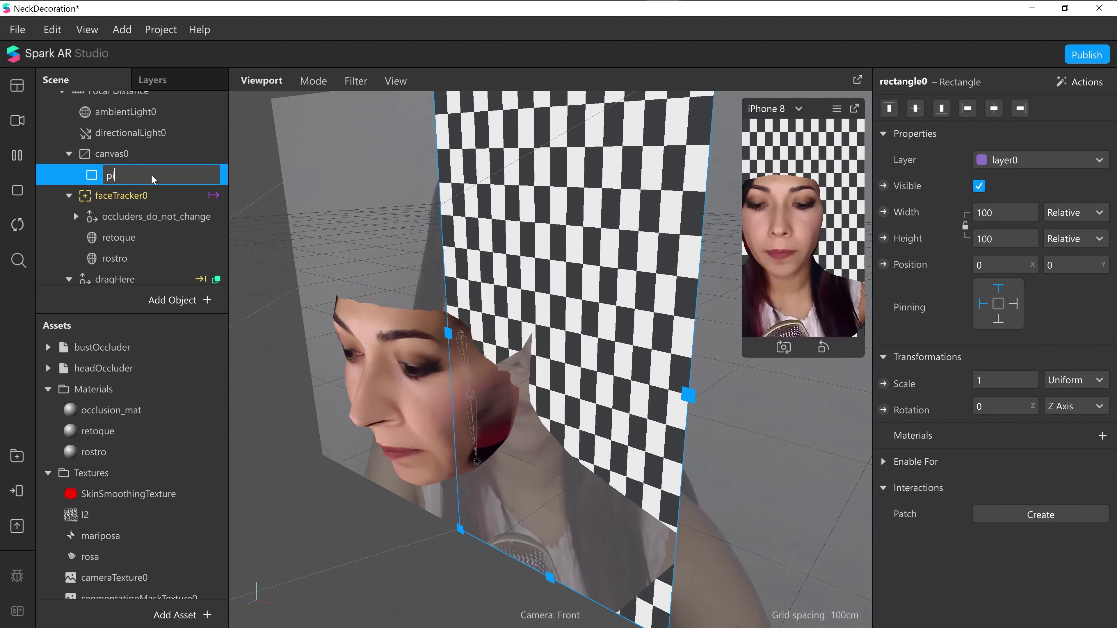
text(piel)
key(Return)
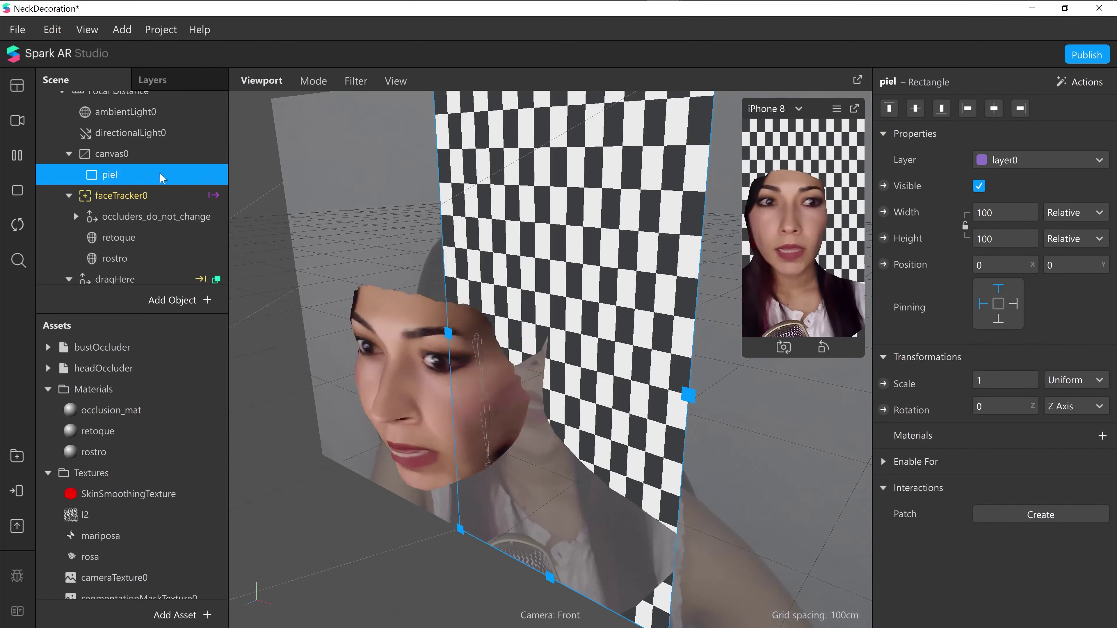
click(1103, 436)
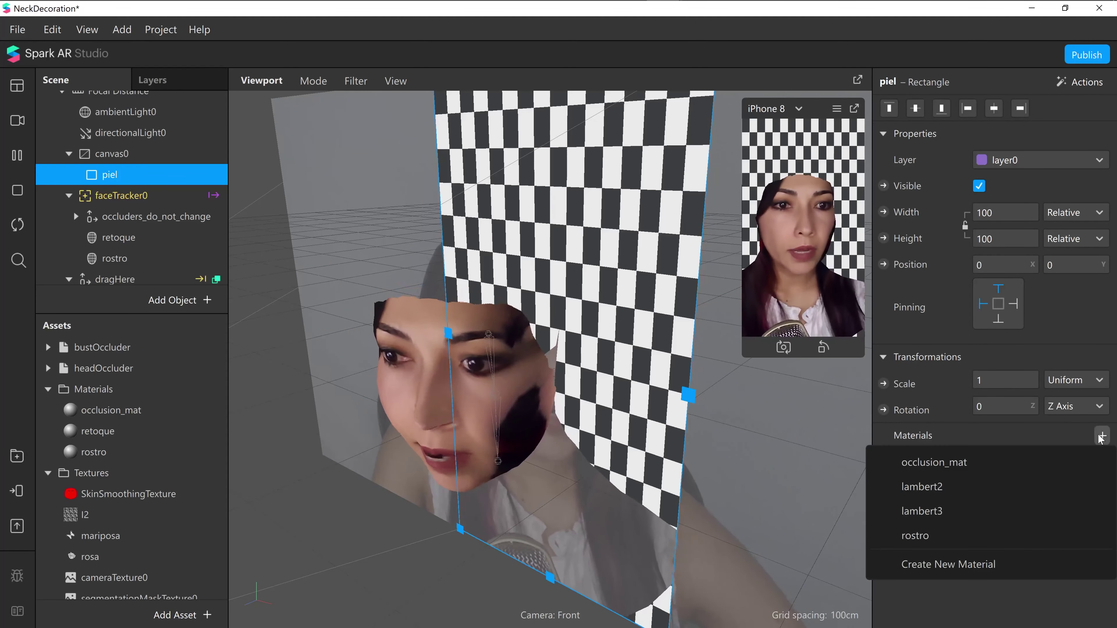
click(932, 567)
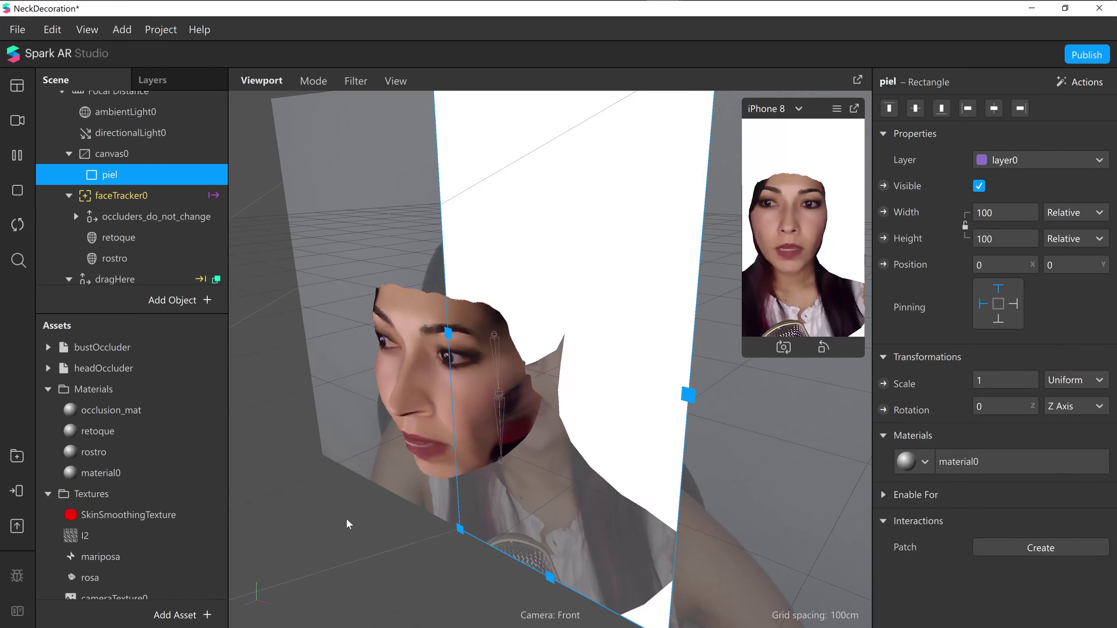
- Rename the rectangle's new material as piel and set its shader type to Flat
click(105, 474)
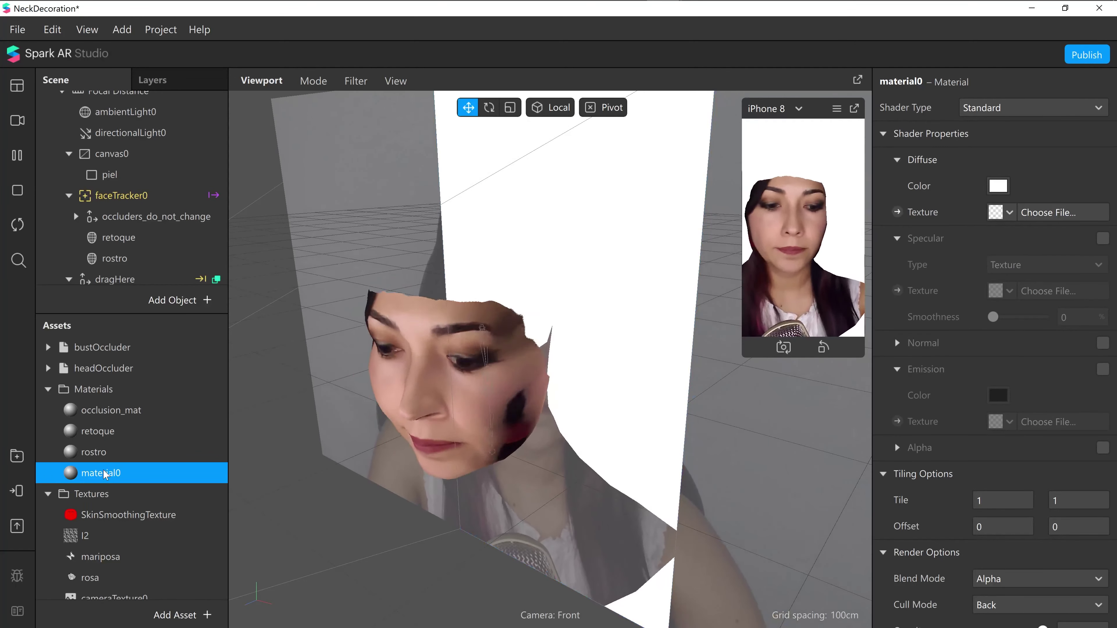
double_click(105, 474)
text(piel)
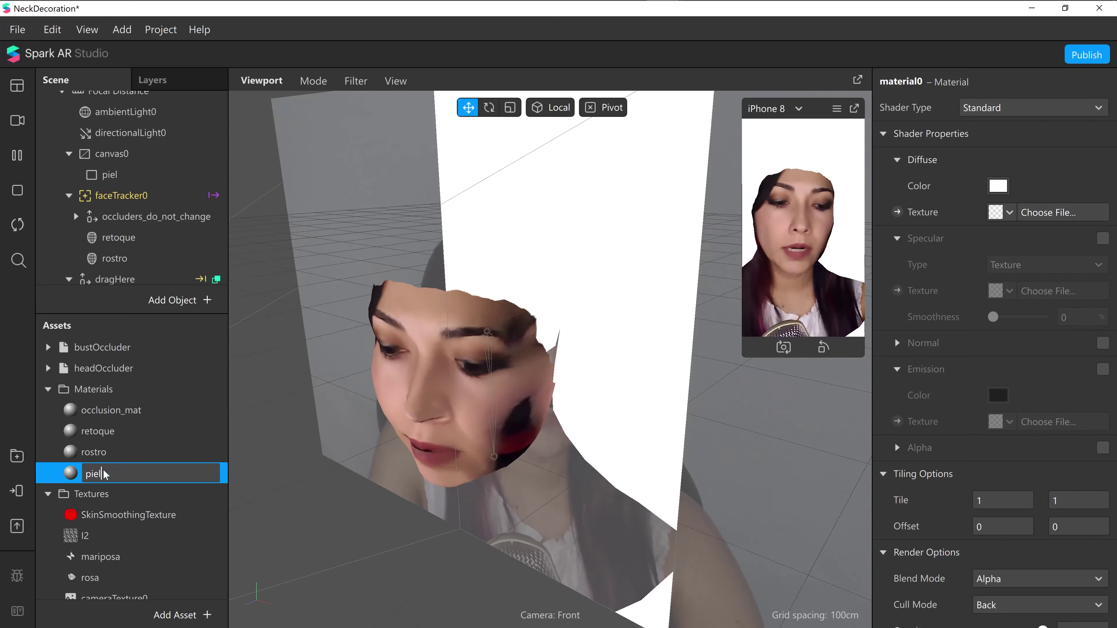
key(Return)
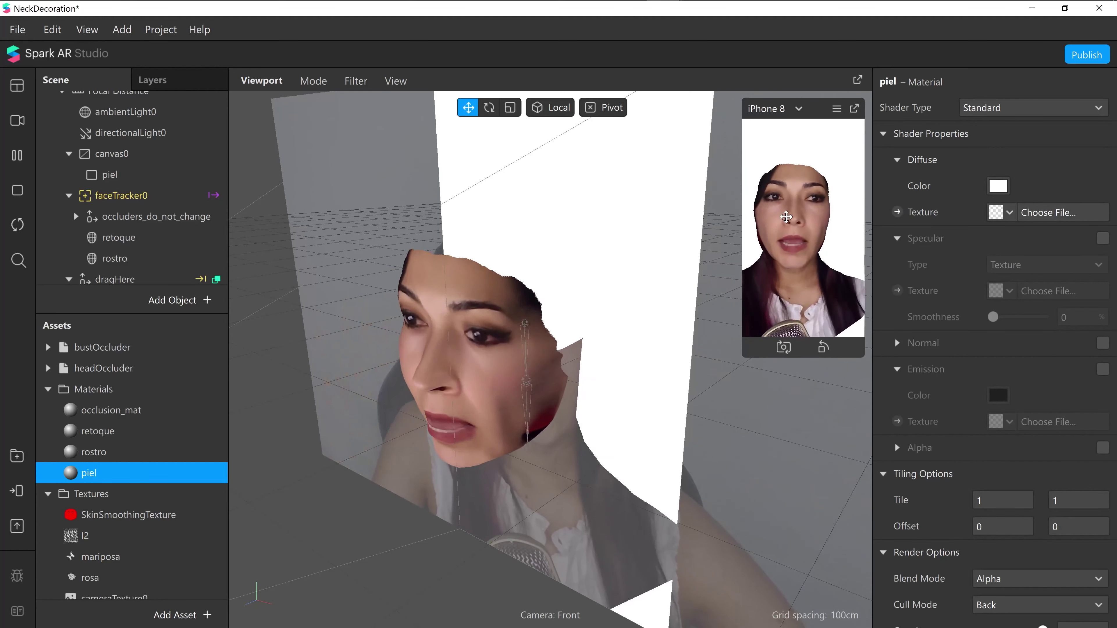
click(1055, 111)
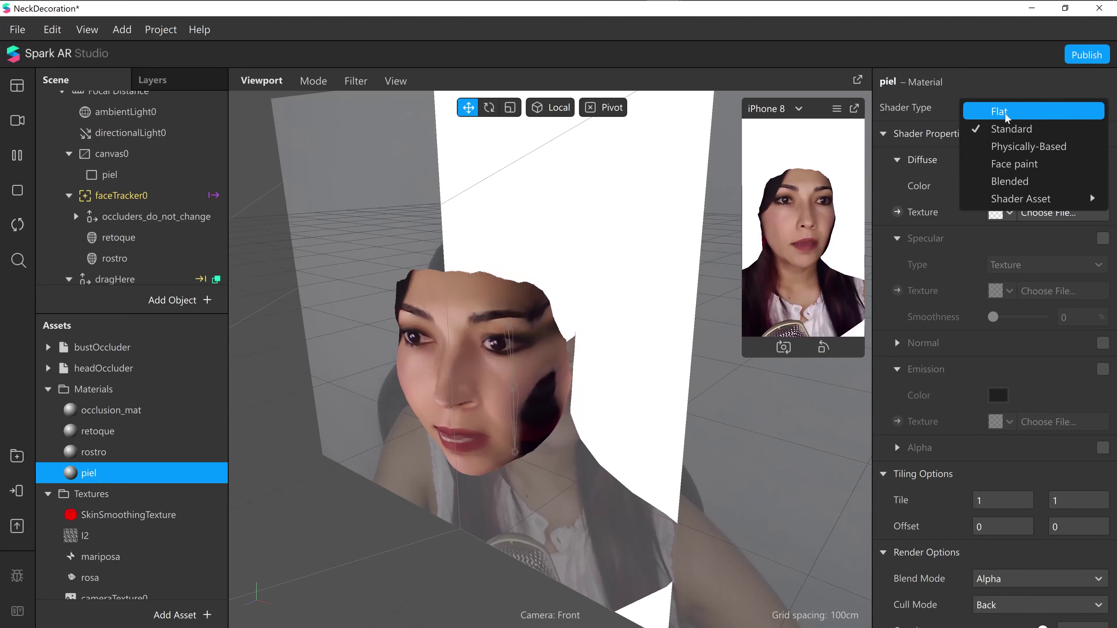
click(1008, 115)
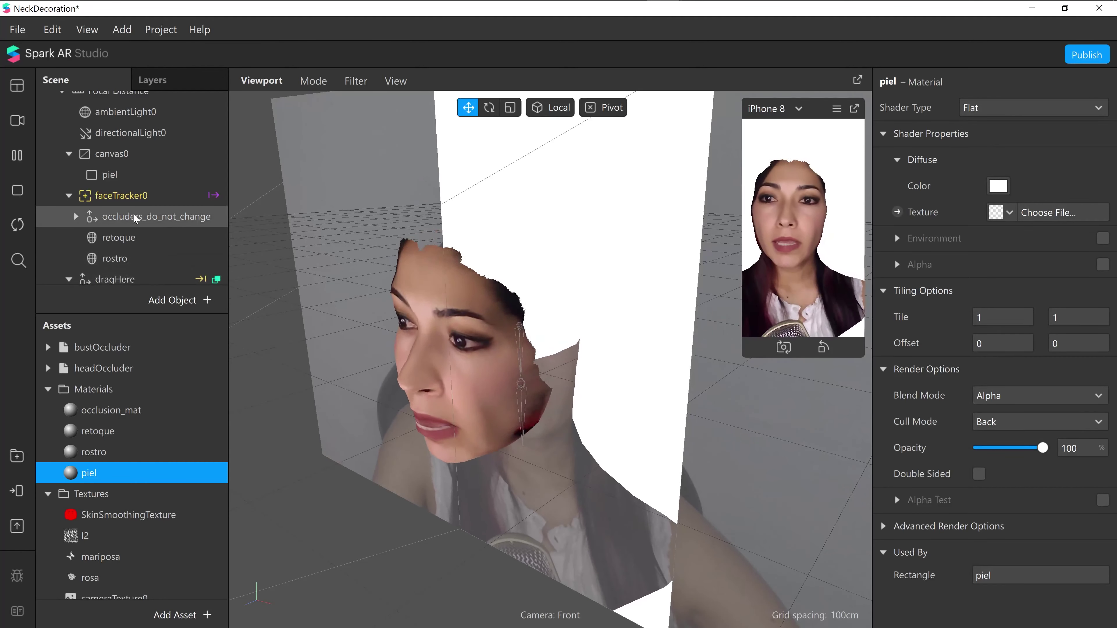
- Hide the occluders_do_not_change object to check its effect on the preview, and show it again
click(150, 224)
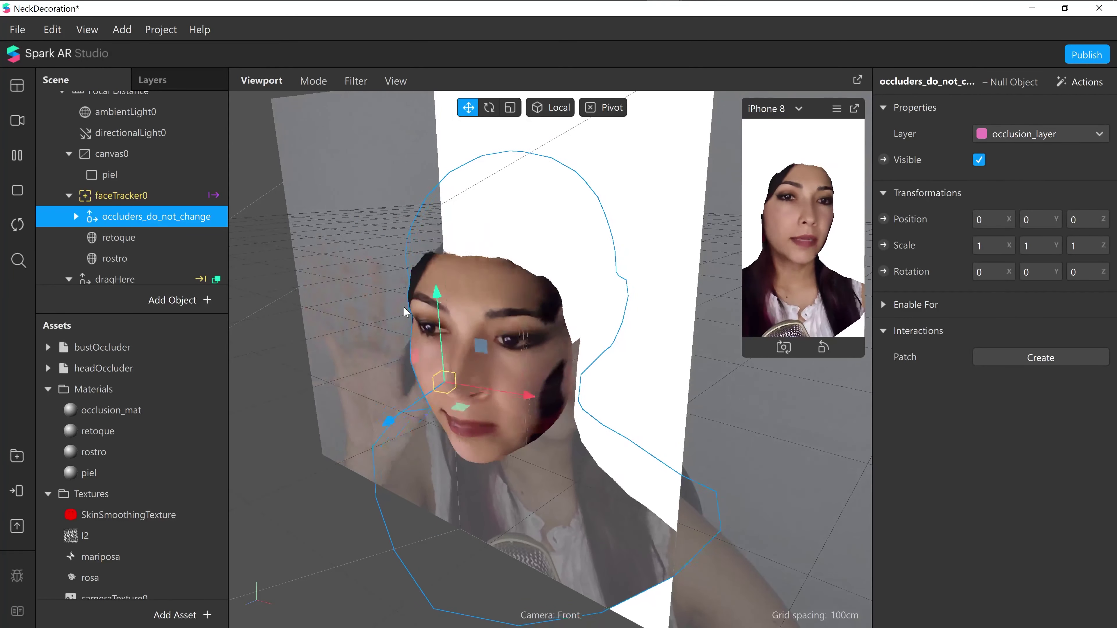
click(979, 161)
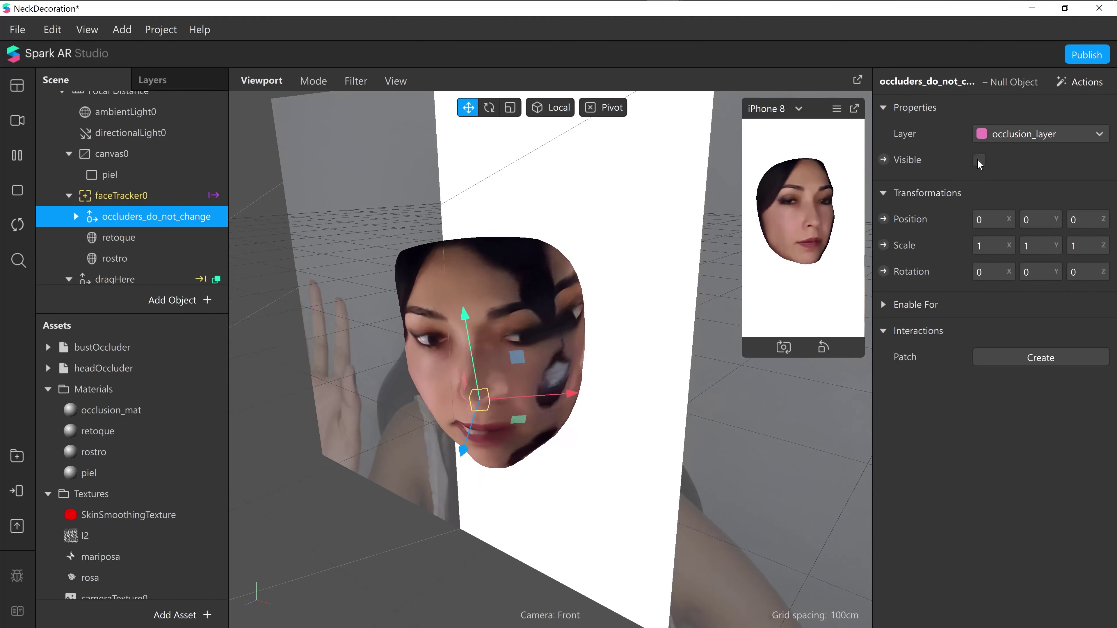
click(979, 161)
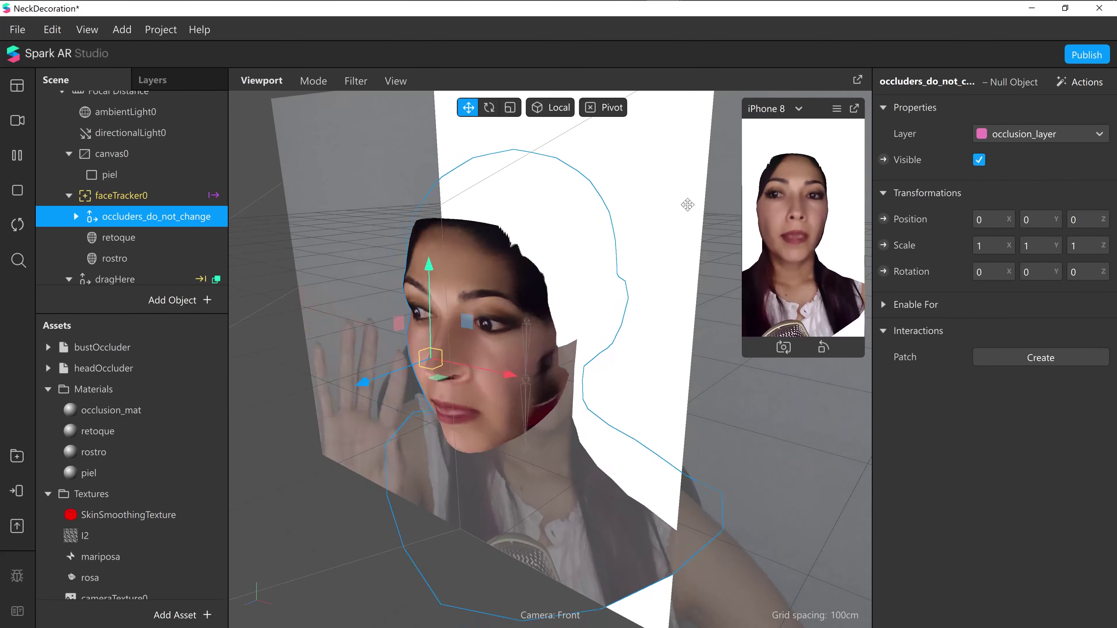
- Set the diffuse texture of the piel material to cameraTexture0
double_click(76, 477)
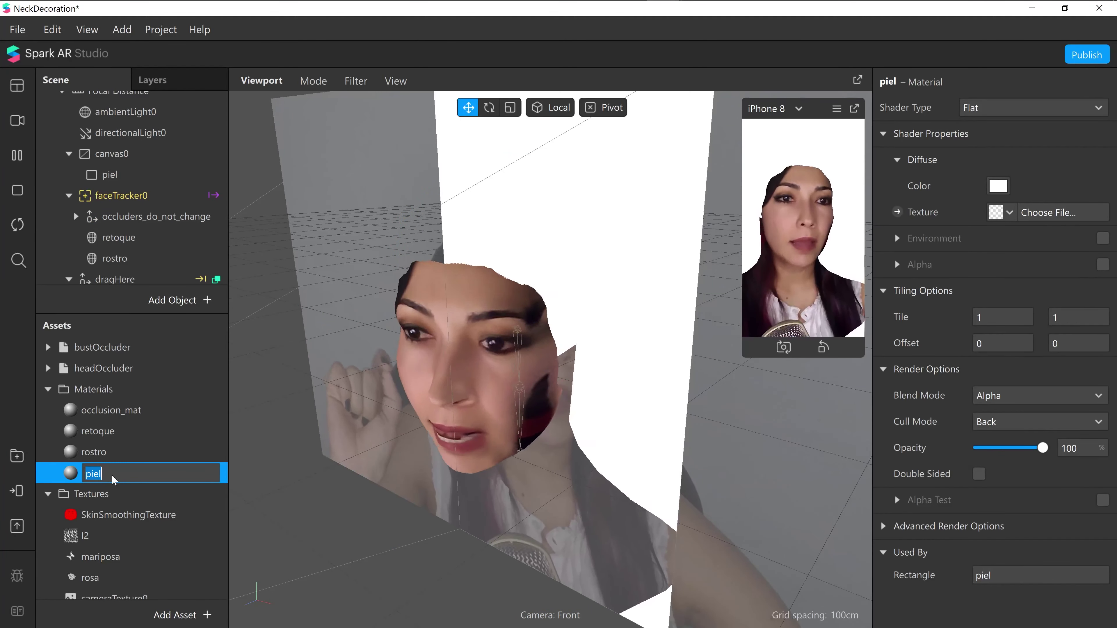
key(Return)
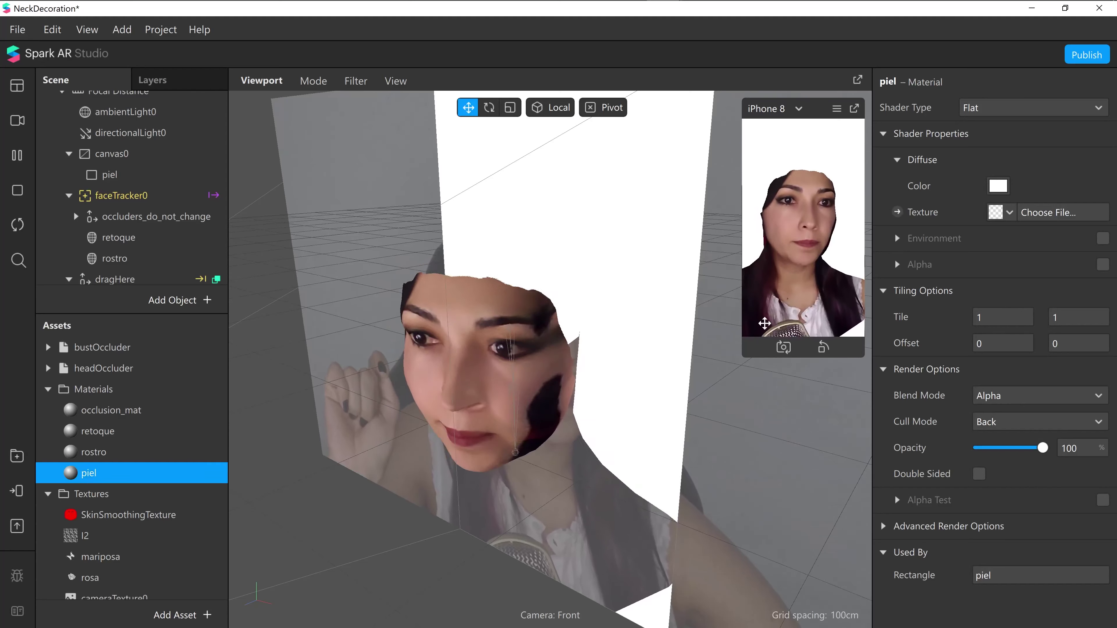
click(1010, 213)
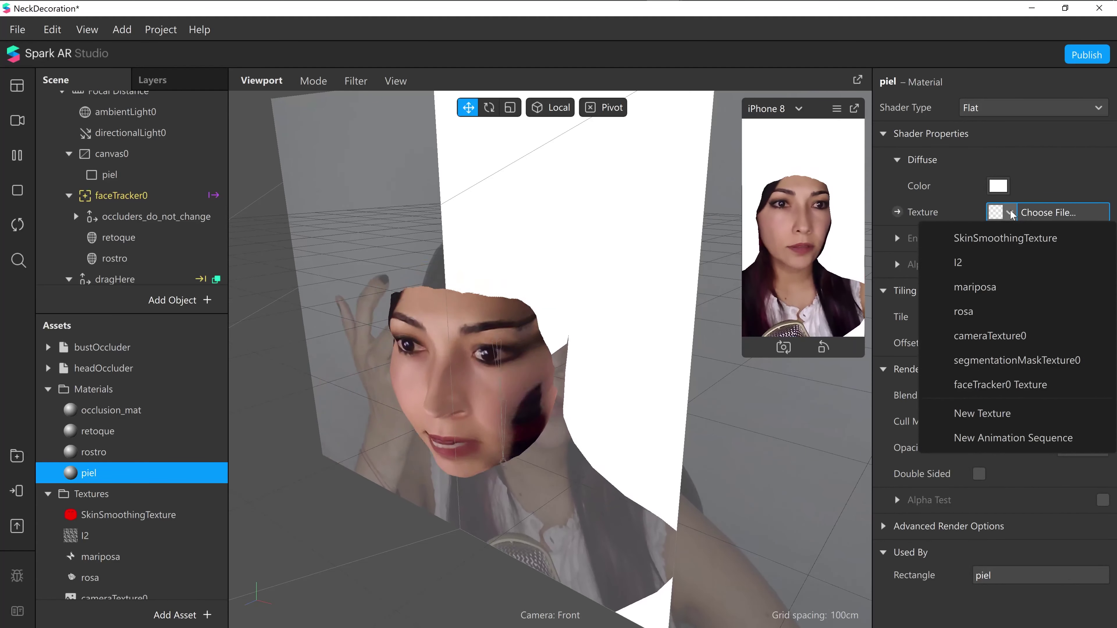
click(1008, 339)
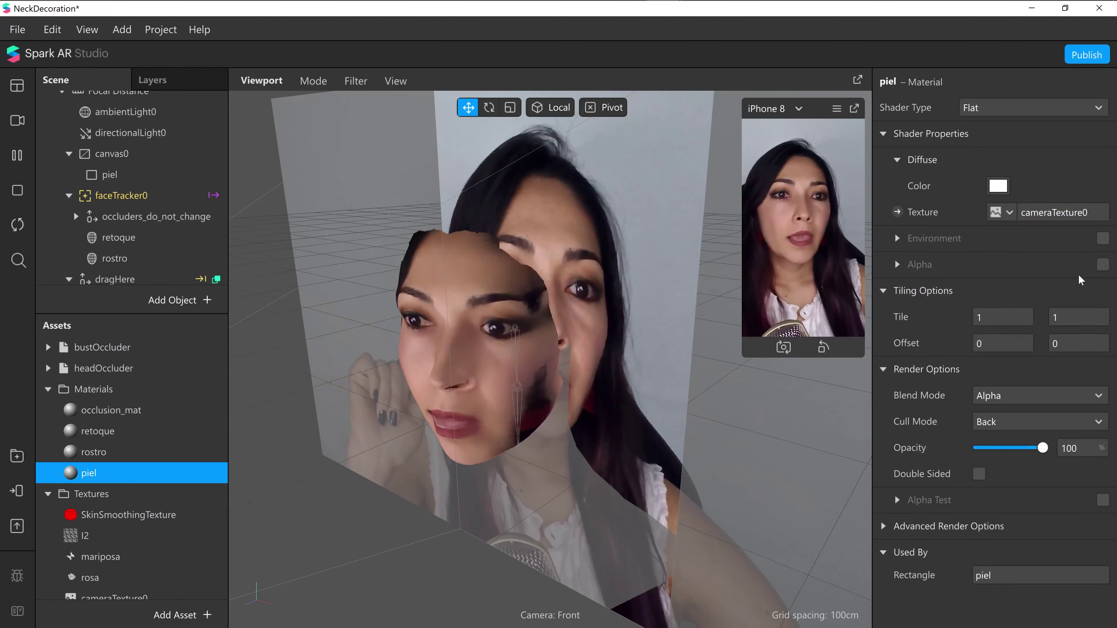
- Enable inverted Alpha on the piel material with segmentationMaskTexture0 as its texture, and turn on Alpha Test
click(1103, 264)
click(1007, 317)
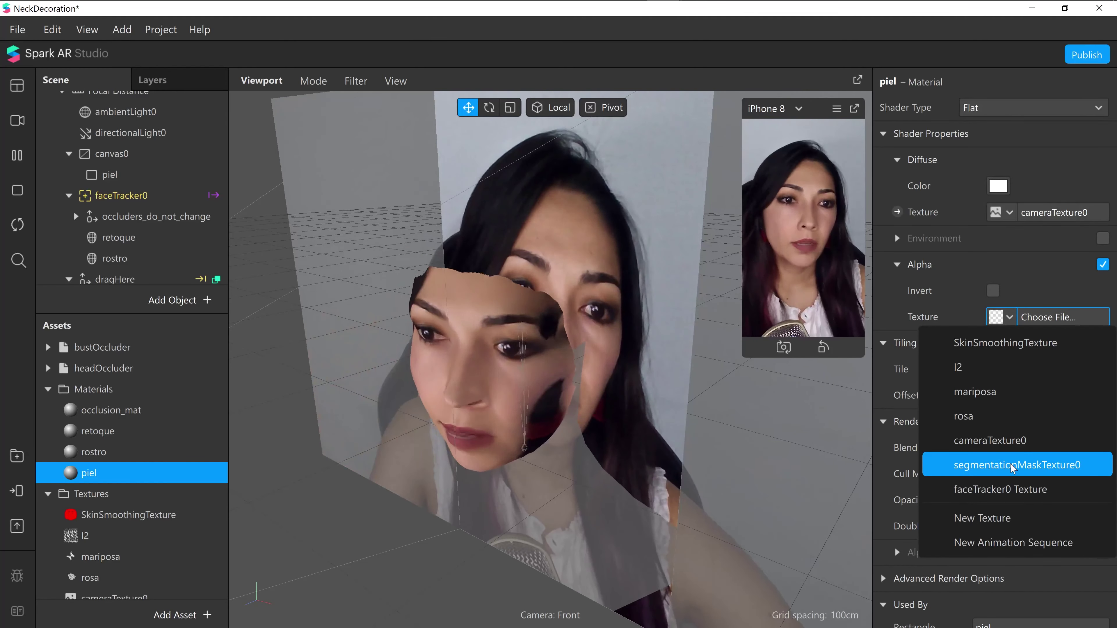
click(1011, 465)
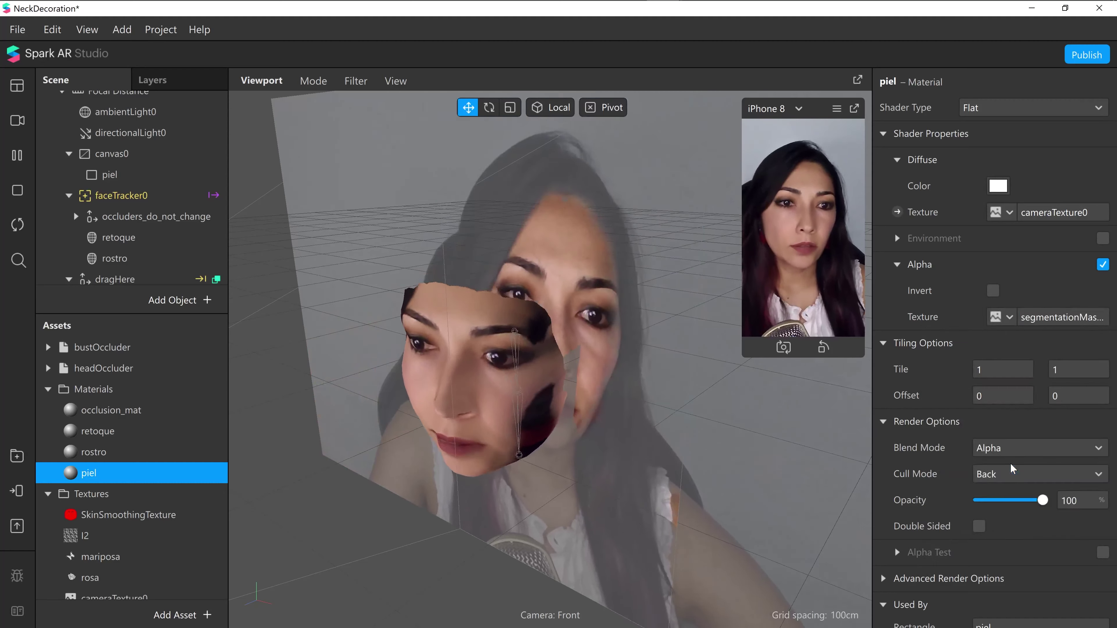
click(1103, 552)
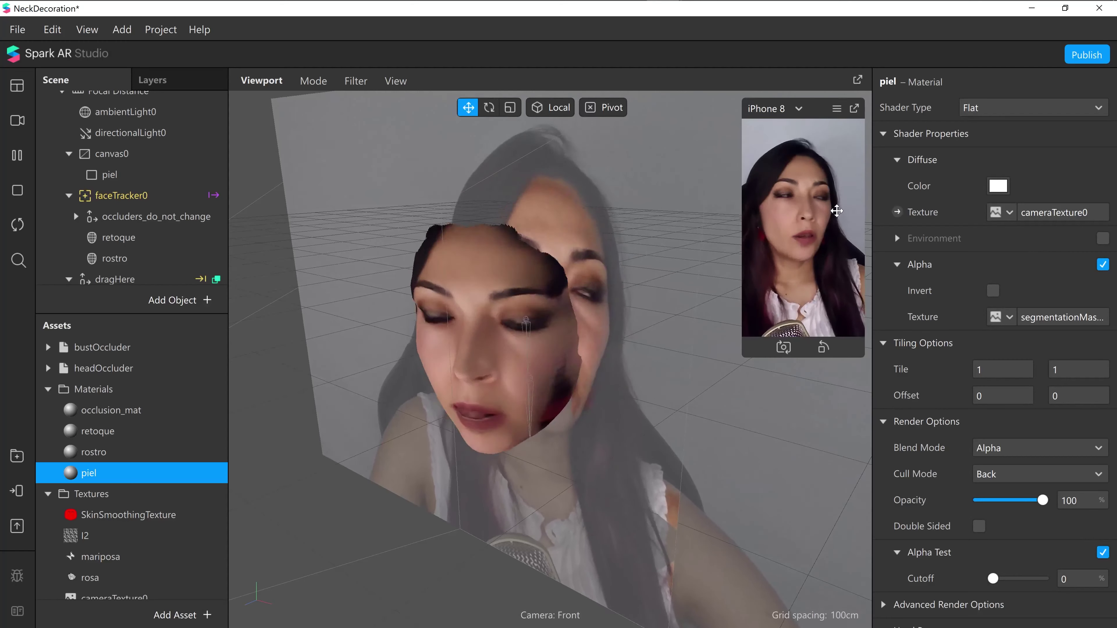
click(994, 292)
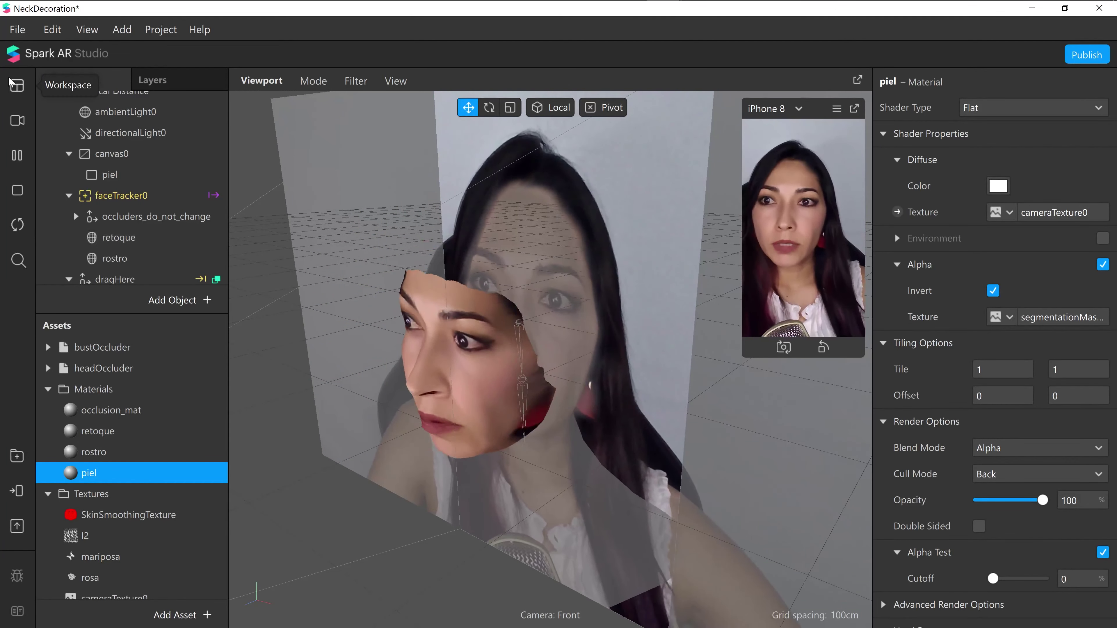
- Show the Patch Editor and add a Texture Transform patch
click(17, 85)
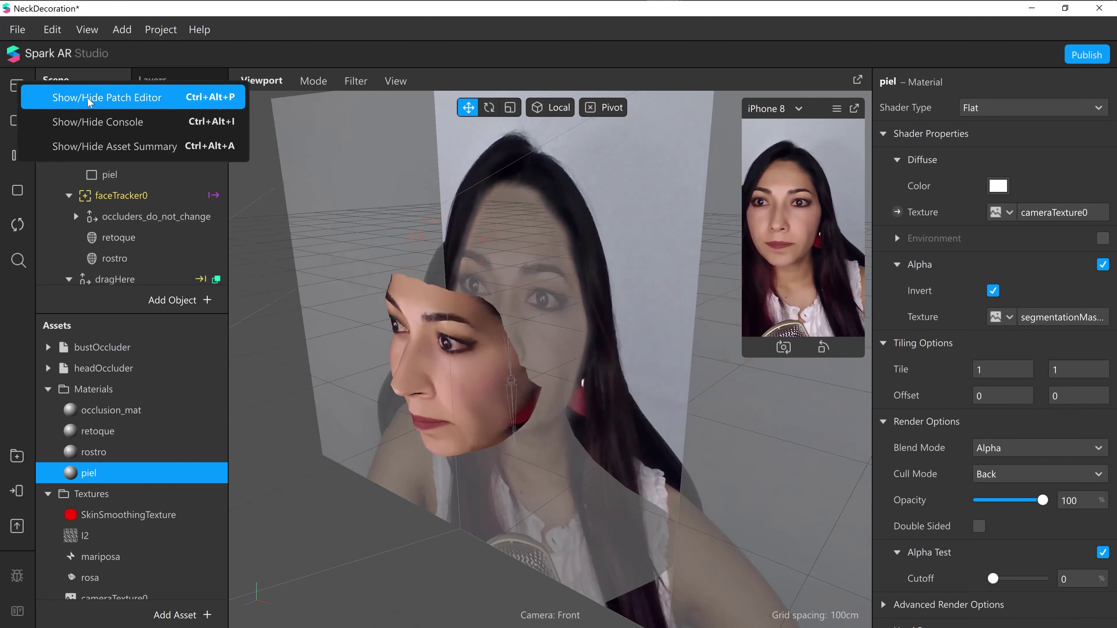
click(85, 101)
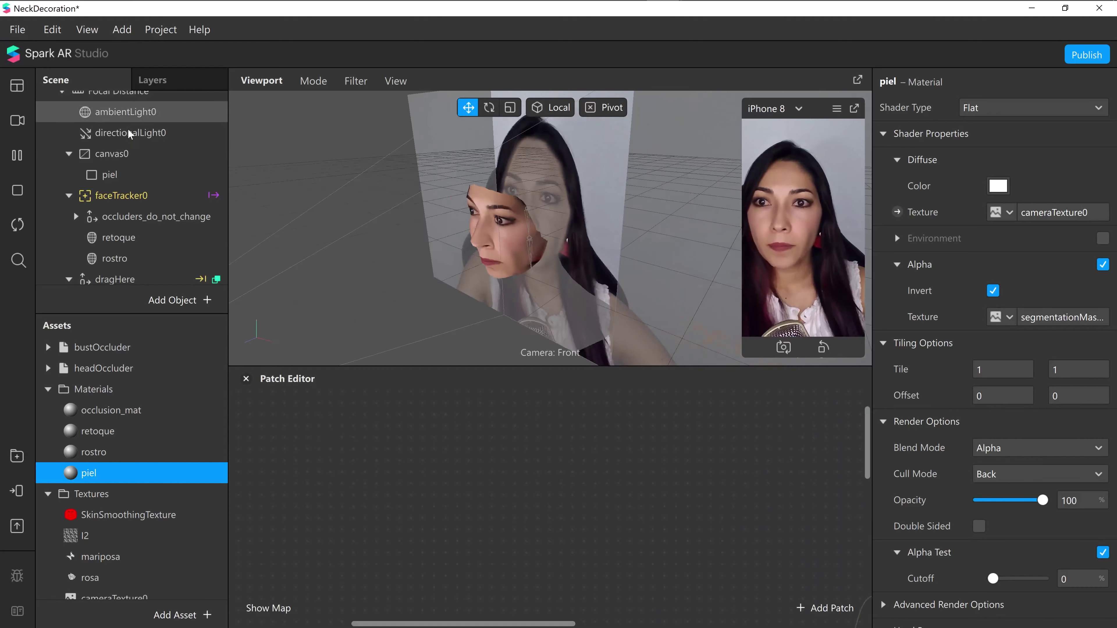
double_click(342, 462)
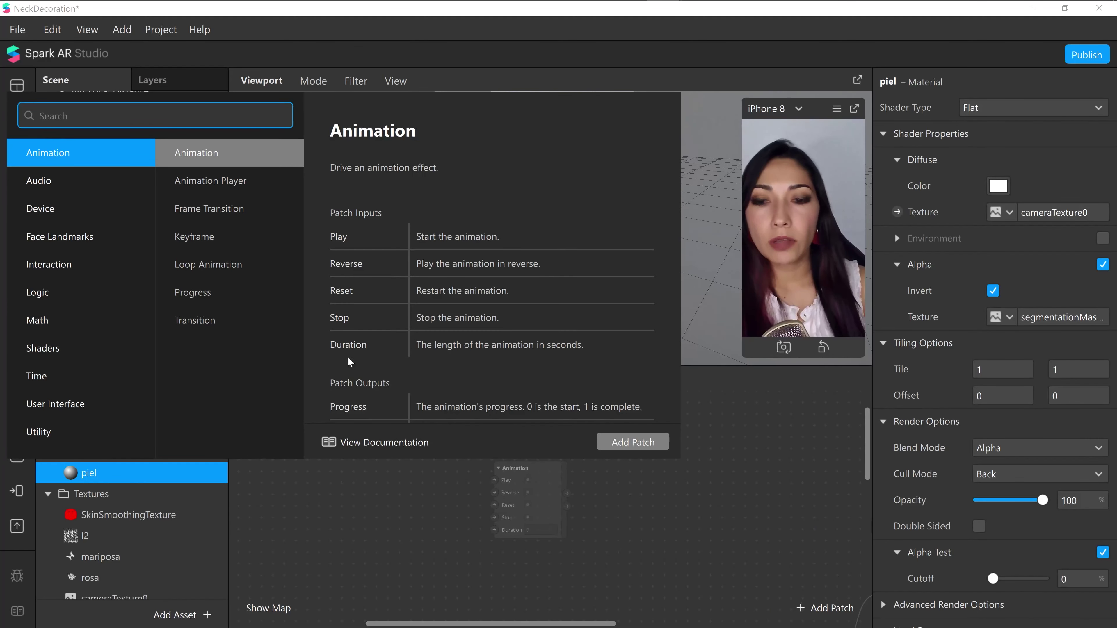
text(textu)
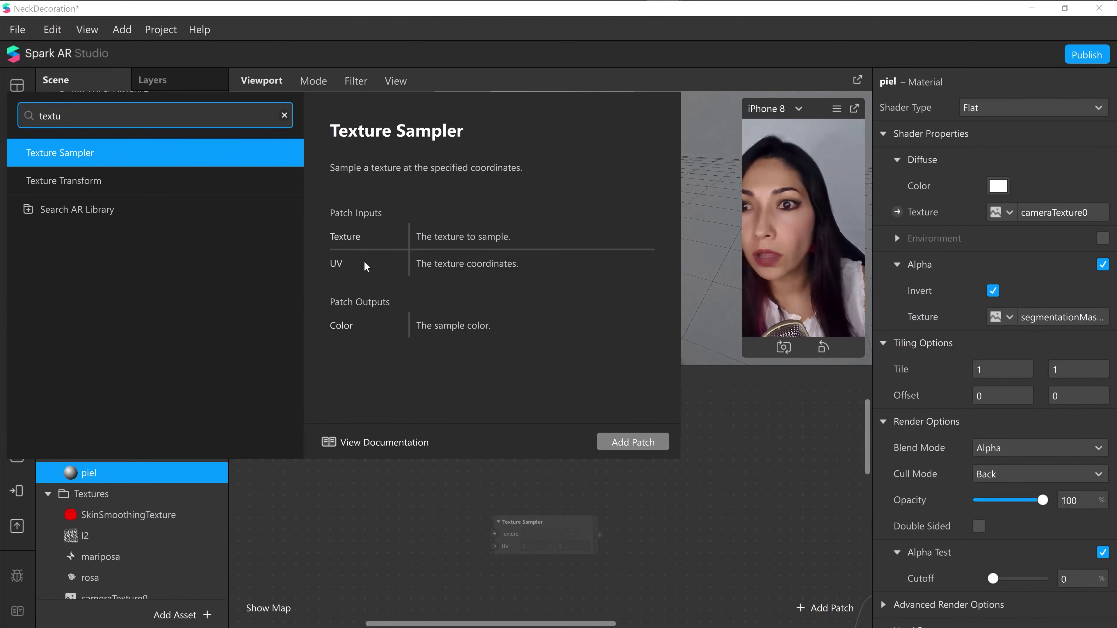
click(113, 180)
click(616, 442)
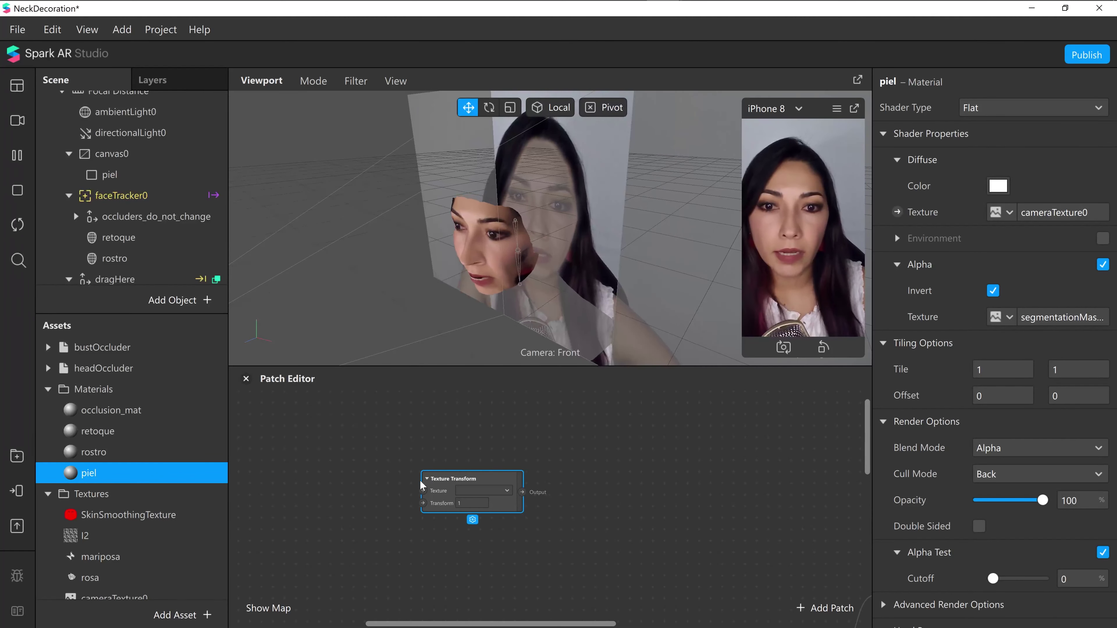
- Add a 2D Transform Pack patch before the Texture Transform patch and connect it to the Transform input
double_click(566, 472)
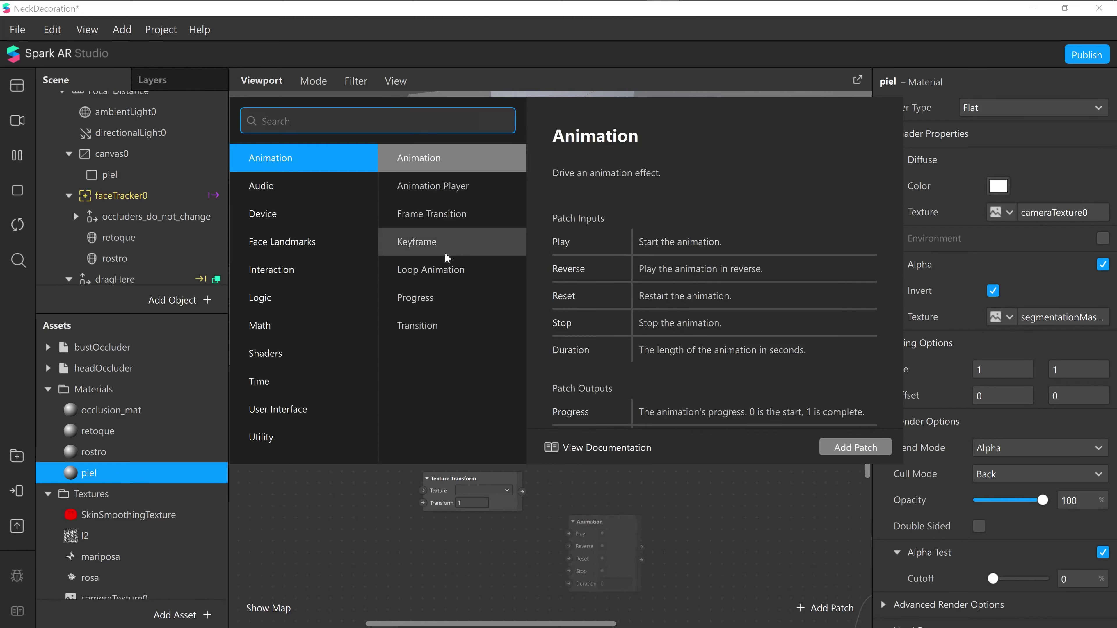
text(2d)
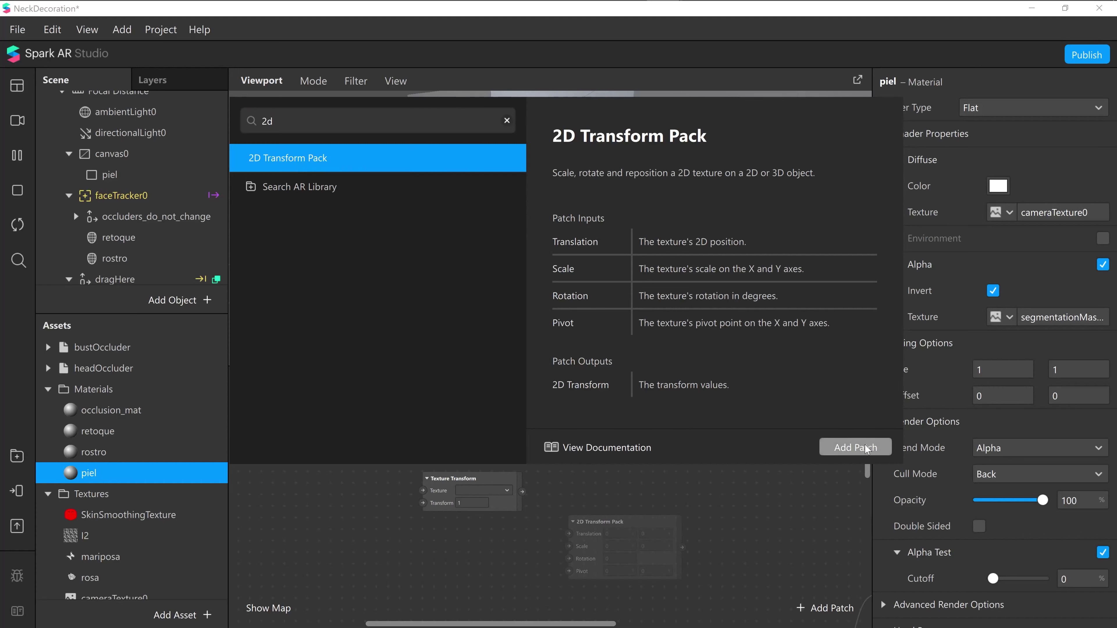
click(855, 447)
drag(597, 524, 392, 512)
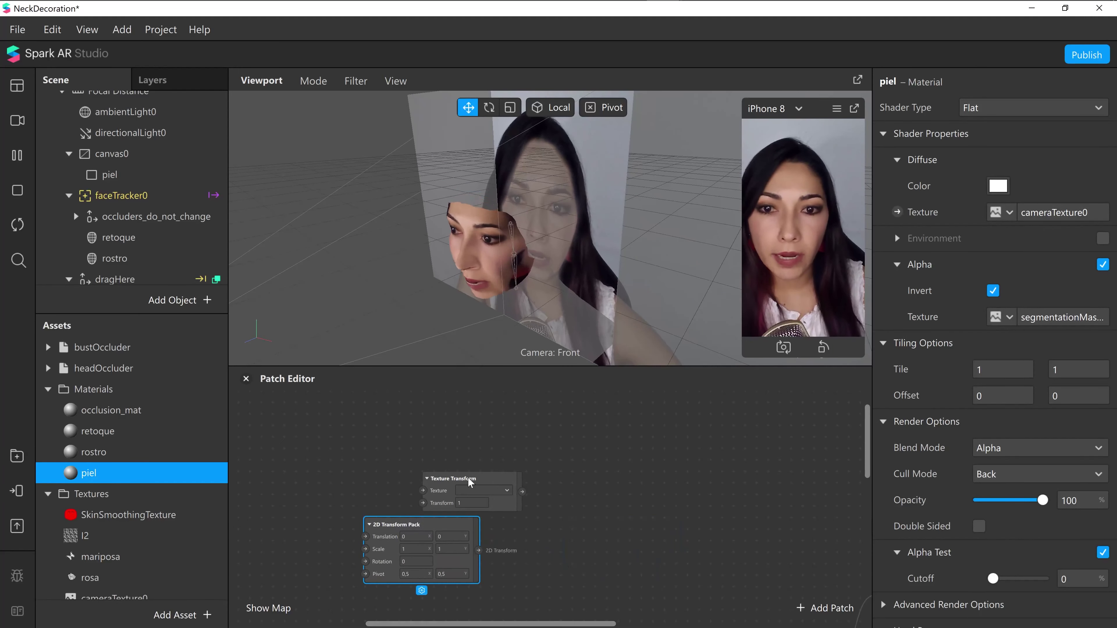
drag(466, 478, 593, 467)
drag(465, 522, 549, 492)
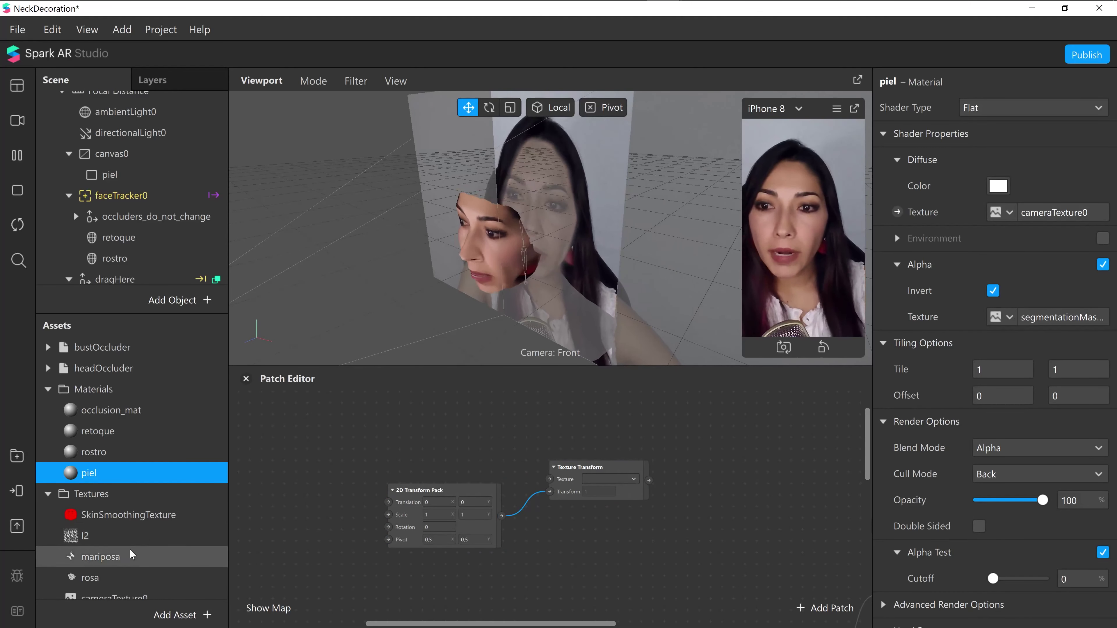
- Add the l2 texture to the patch graph and connect its RGBA output to the Texture Transform's Texture input
double_click(107, 536)
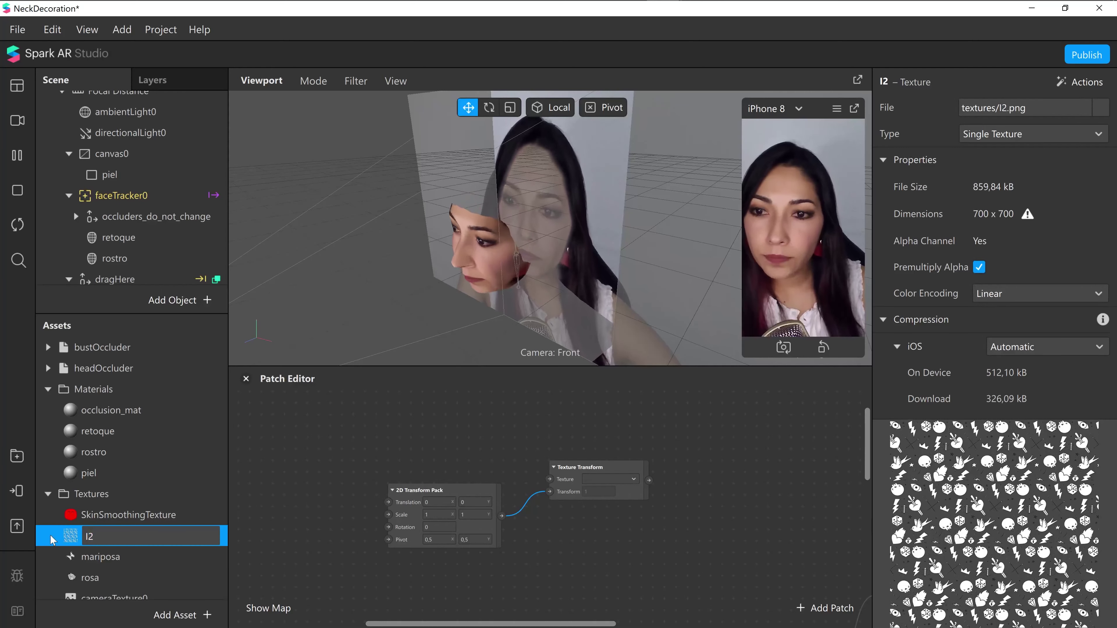
drag(235, 483, 400, 434)
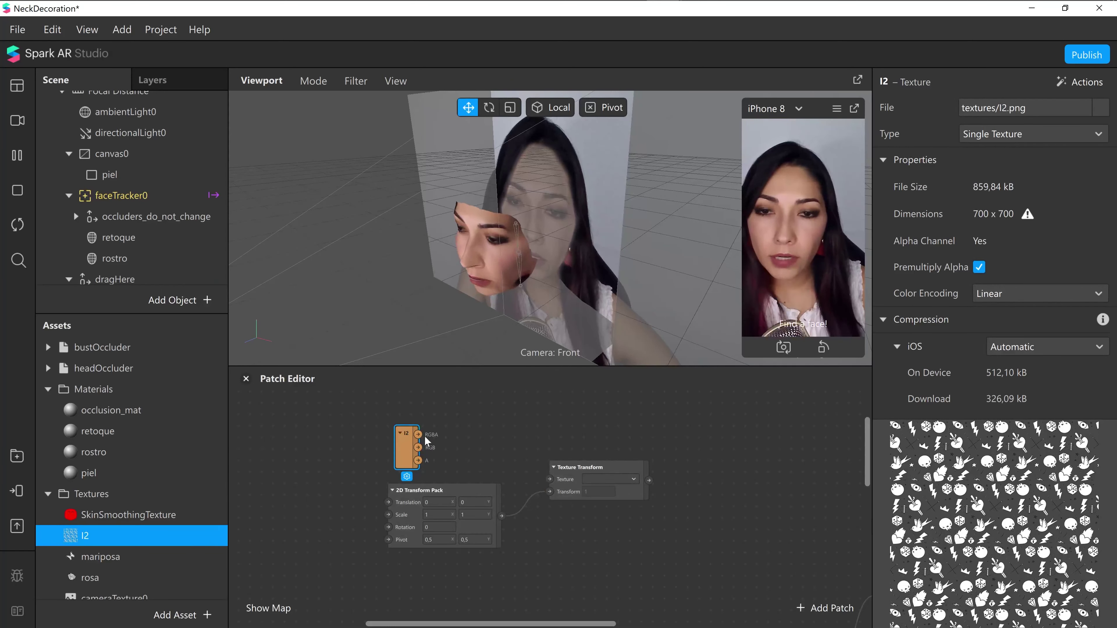
drag(521, 480, 550, 481)
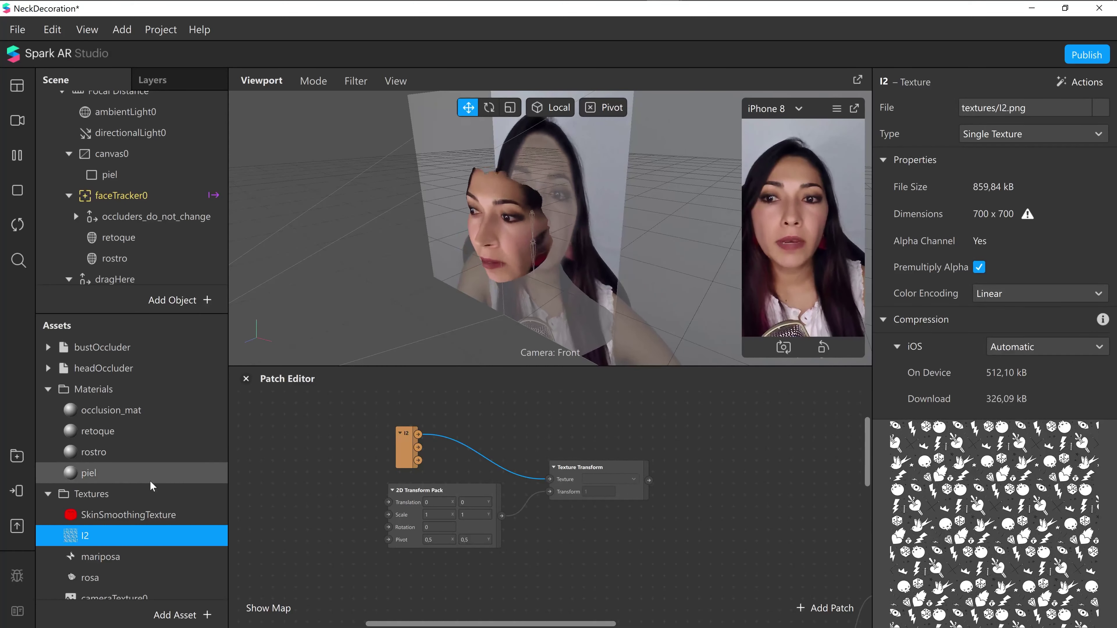
- Create a patch for the piel material's diffuse texture and connect the Texture Transform output to it
double_click(108, 478)
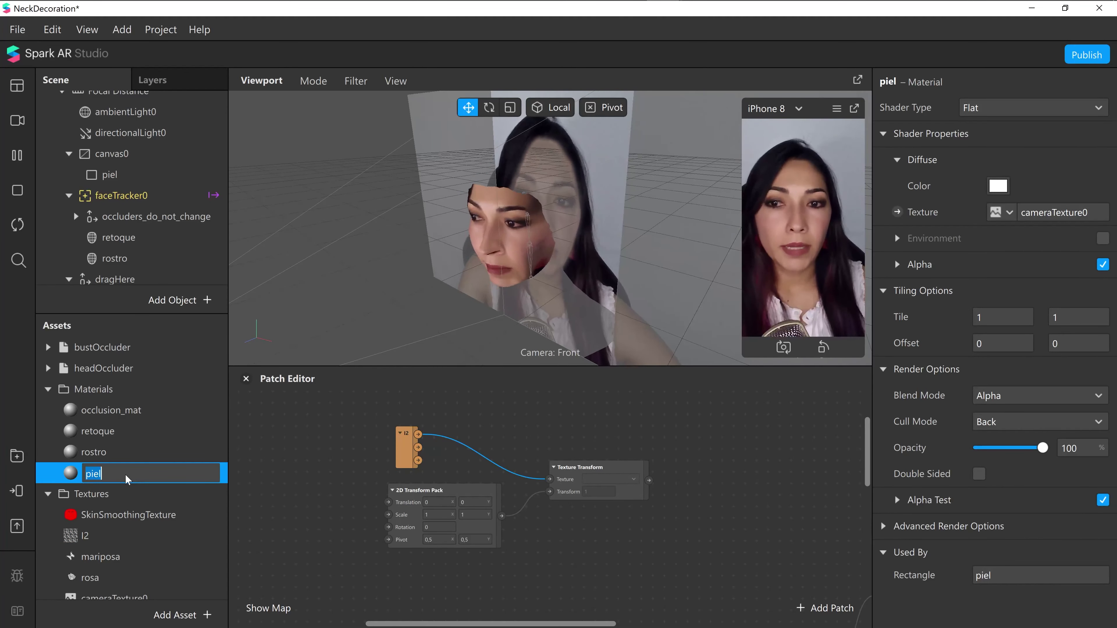
key(Return)
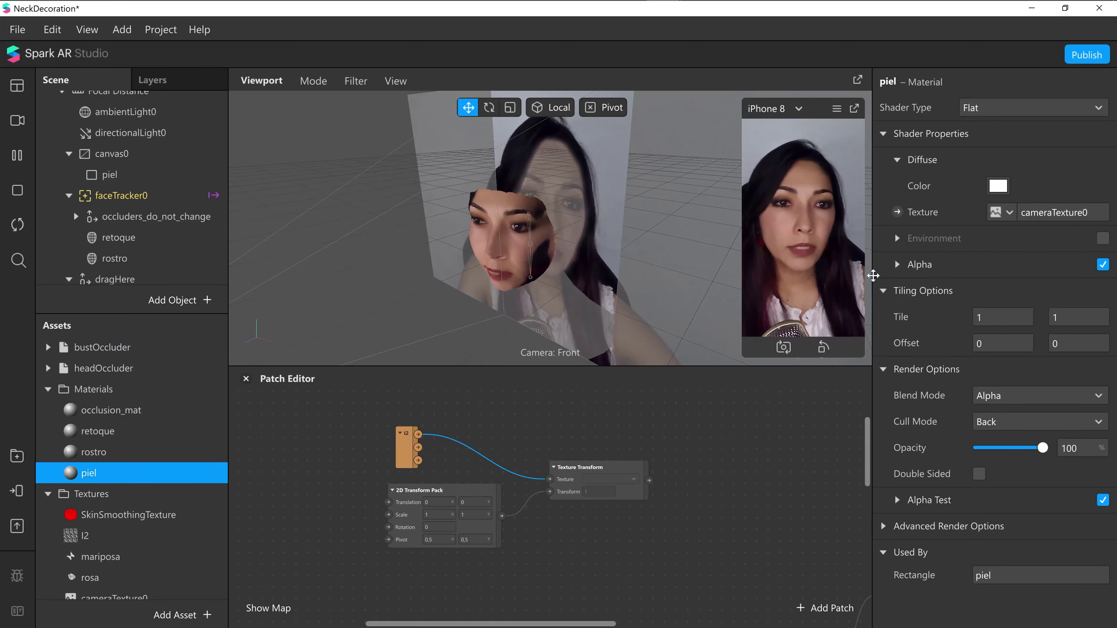
click(898, 213)
drag(565, 521, 700, 479)
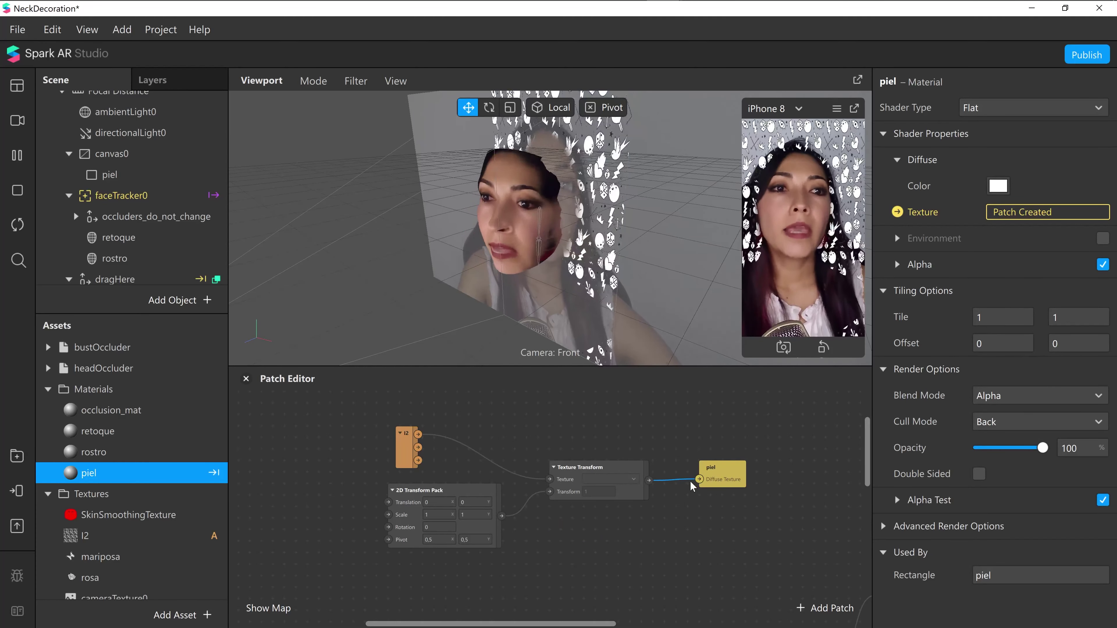
- Turn off Invert for the piel material's alpha and set its blend mode to Multiply
click(896, 265)
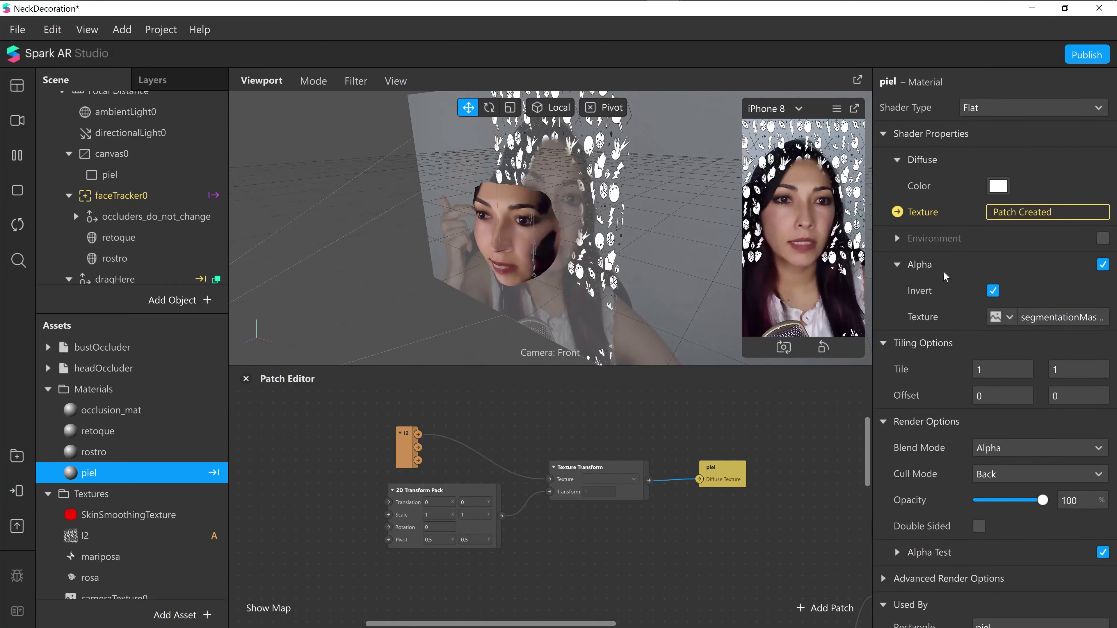
click(993, 291)
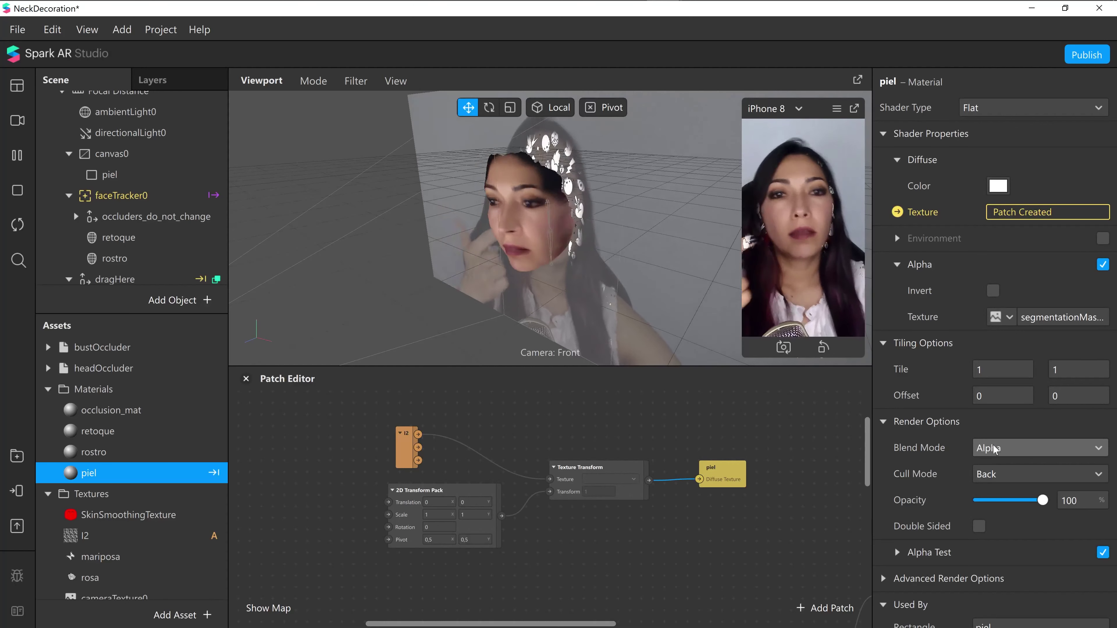
click(997, 448)
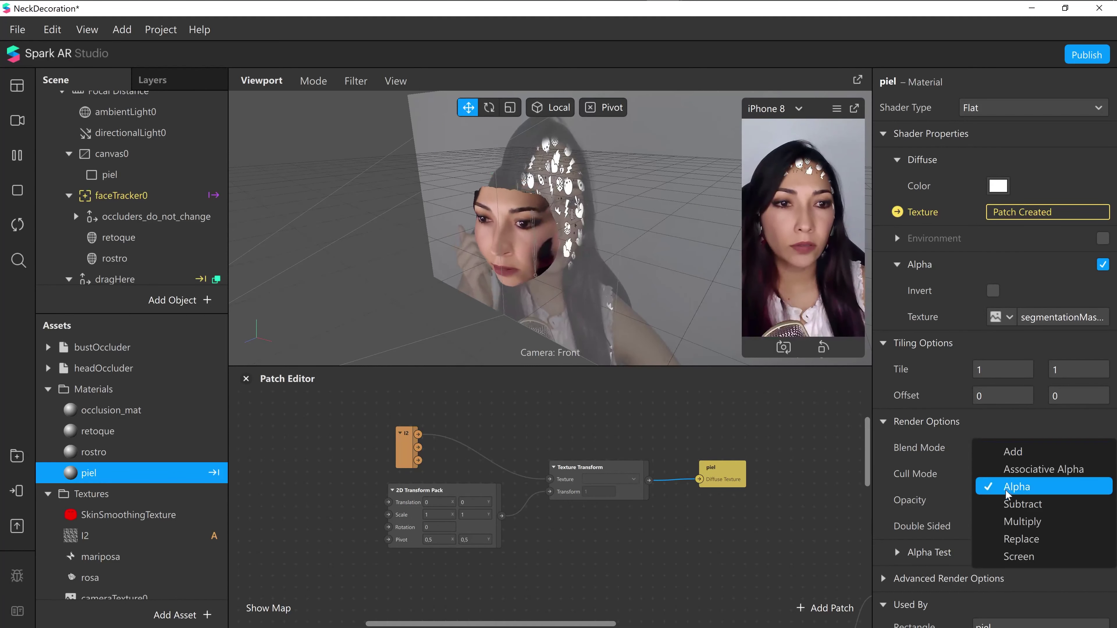
click(1022, 522)
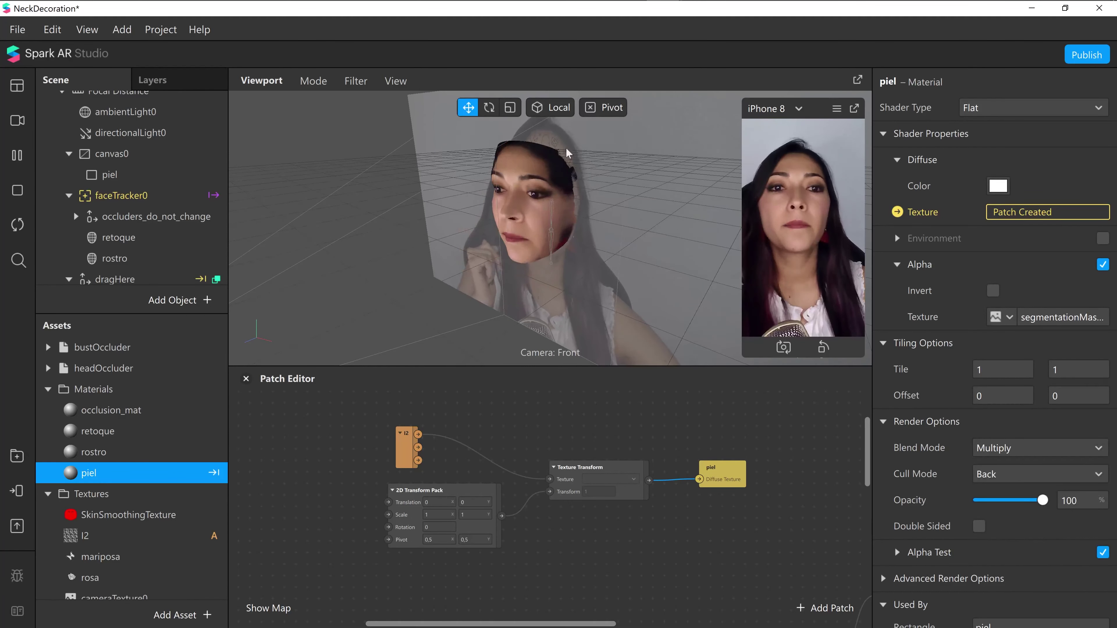
- Restart the effect preview and hide the occluders_do_not_change object under faceTracker0
click(17, 224)
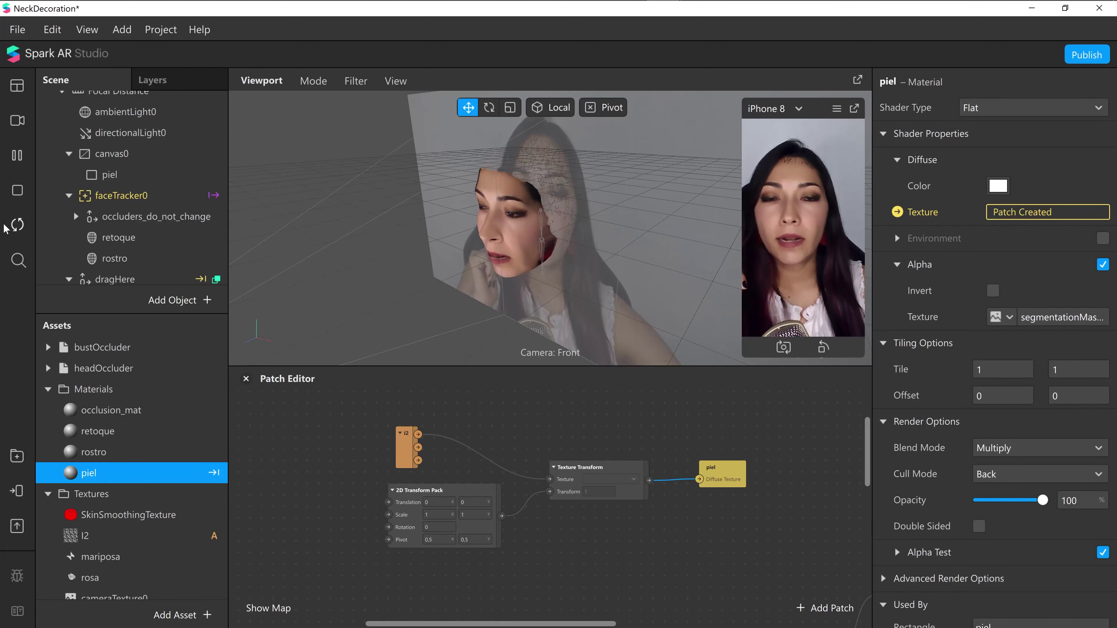
click(49, 216)
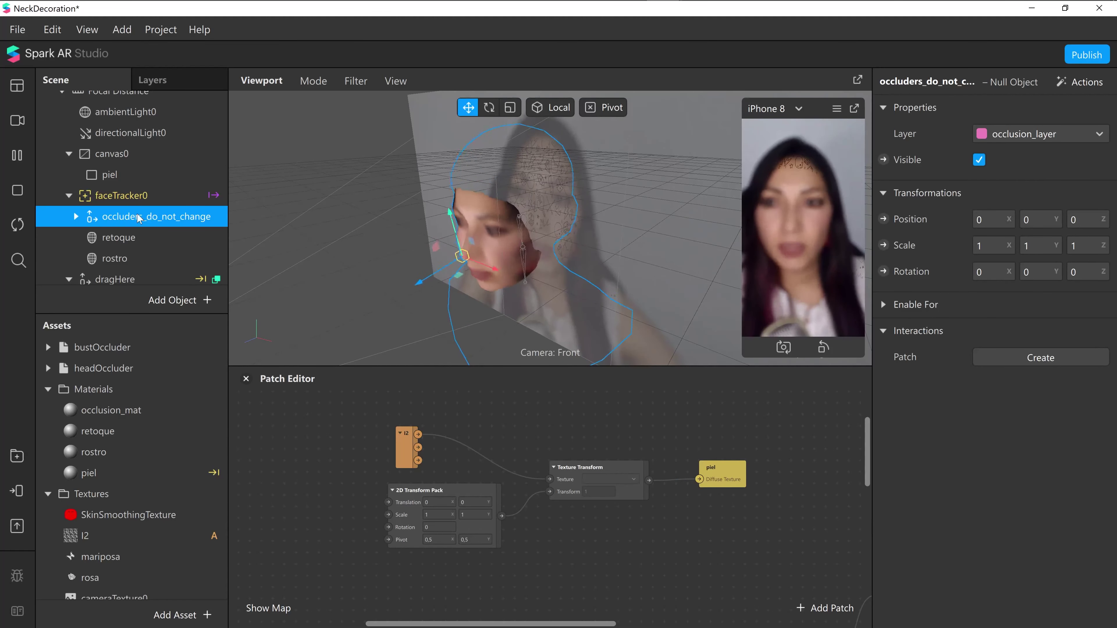
click(979, 160)
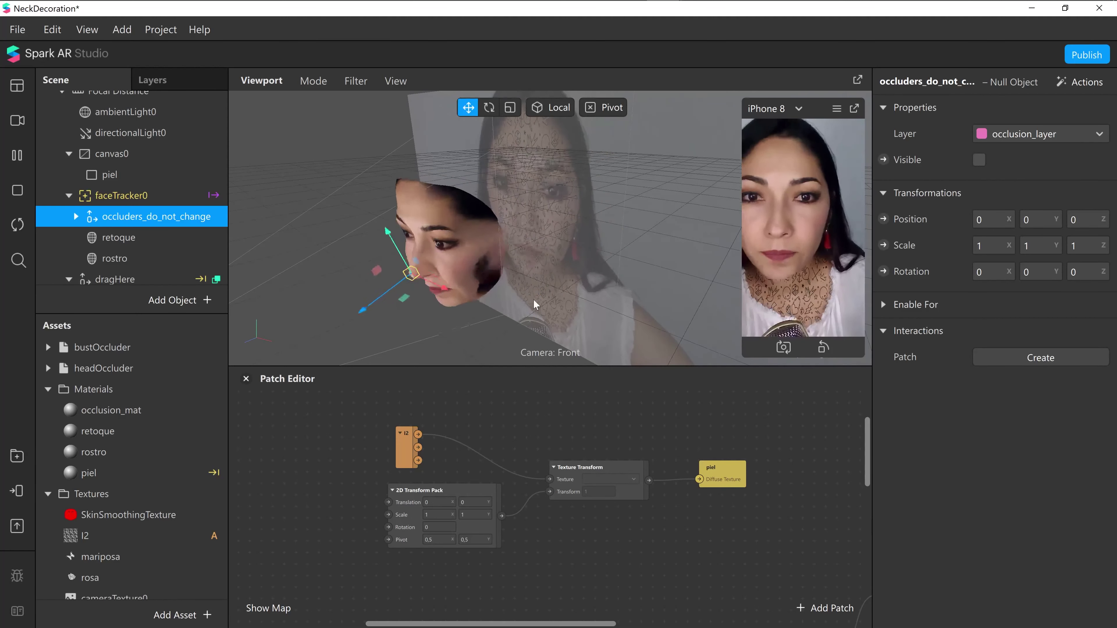
- Switch to Chrome, search Instagram for "peige" and open the paigepiskin profile
key(alt+Tab)
key(Tab)
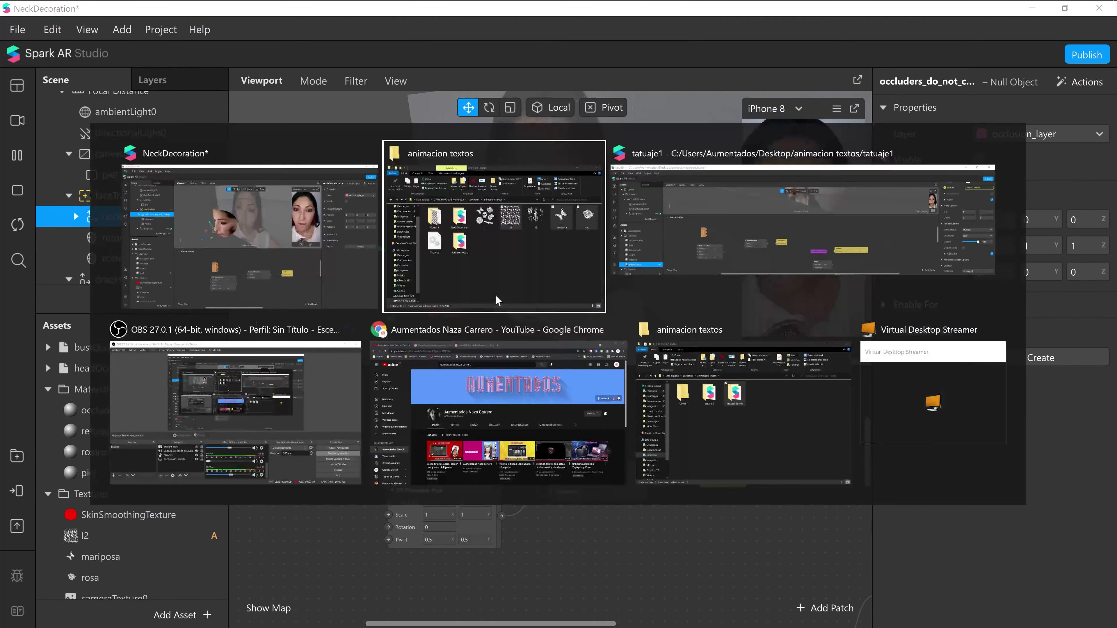
click(486, 422)
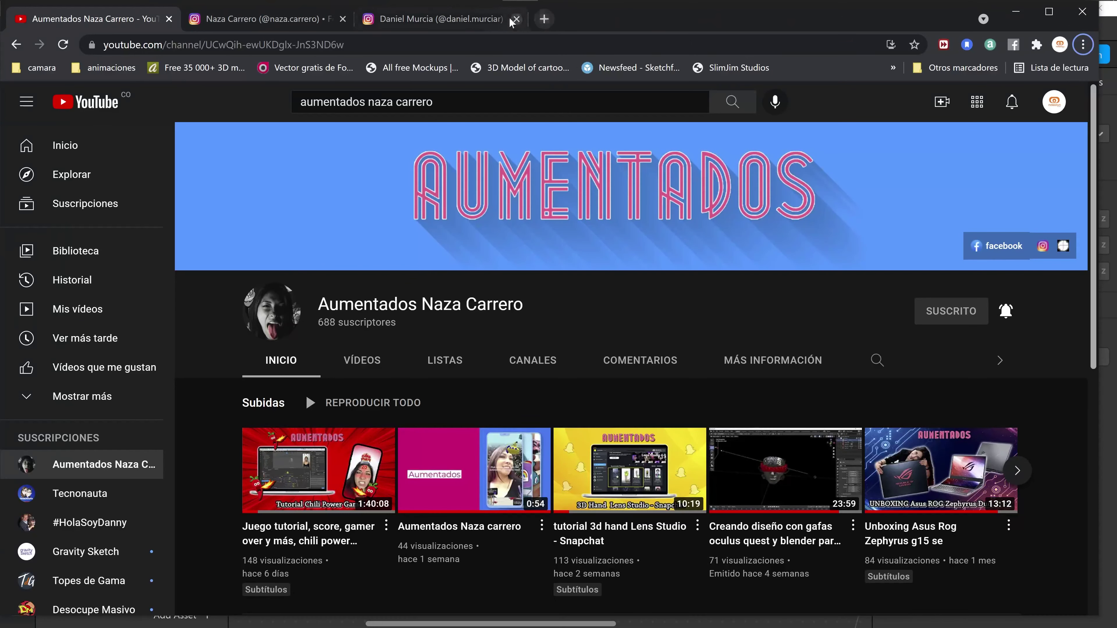
click(493, 20)
click(521, 108)
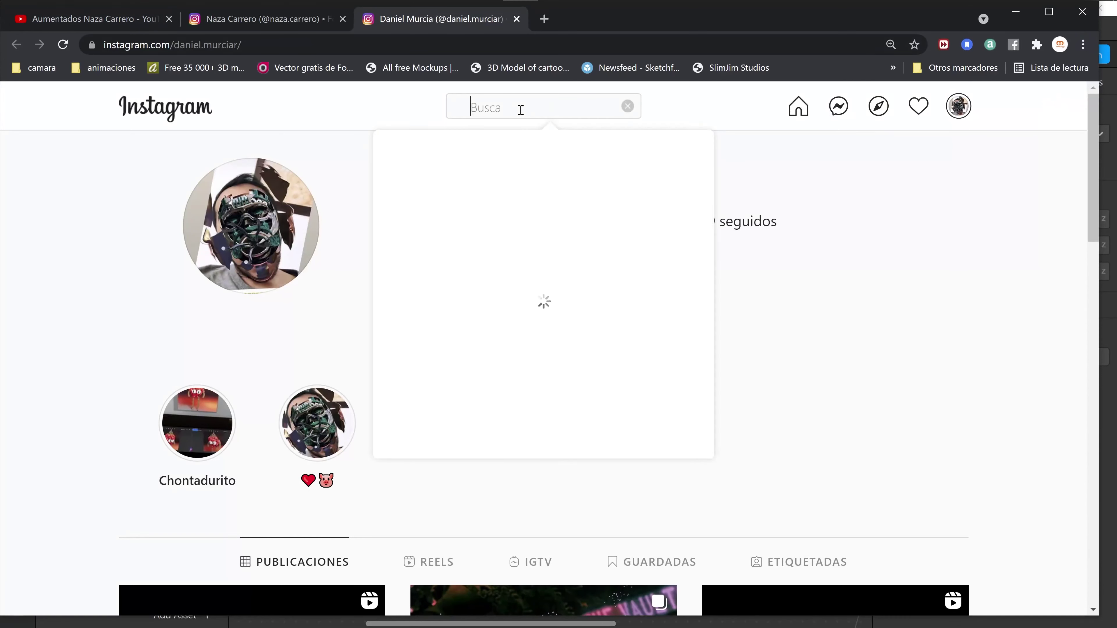
text(peige)
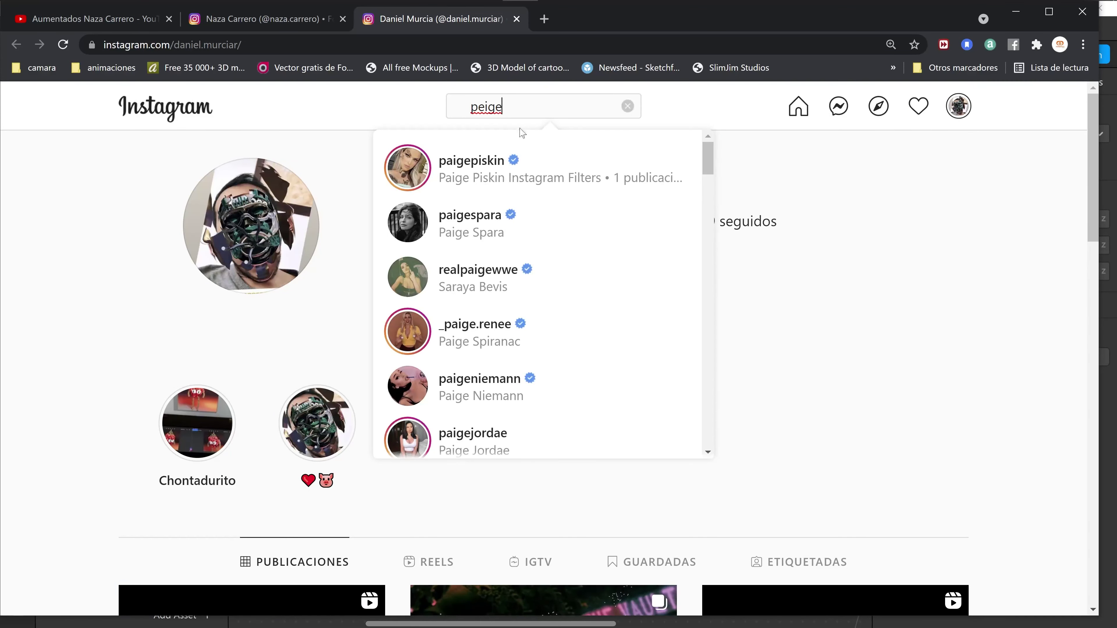
click(510, 172)
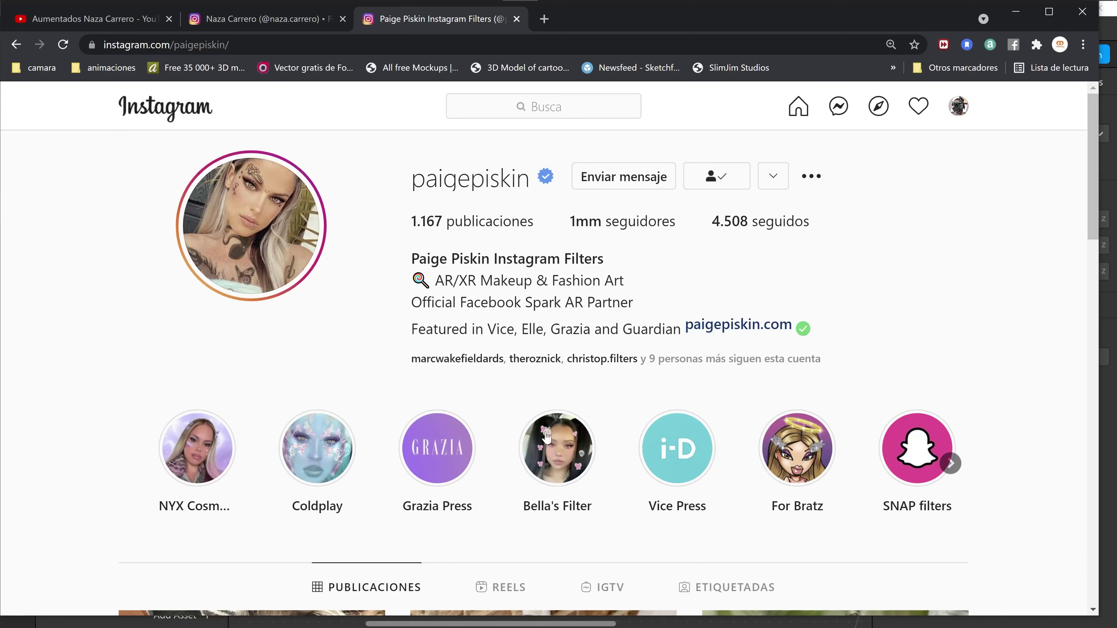
- Browse the paigepiskin profile and examine the tattoo filter photo and video posts as references
scroll(546, 411, down, 12)
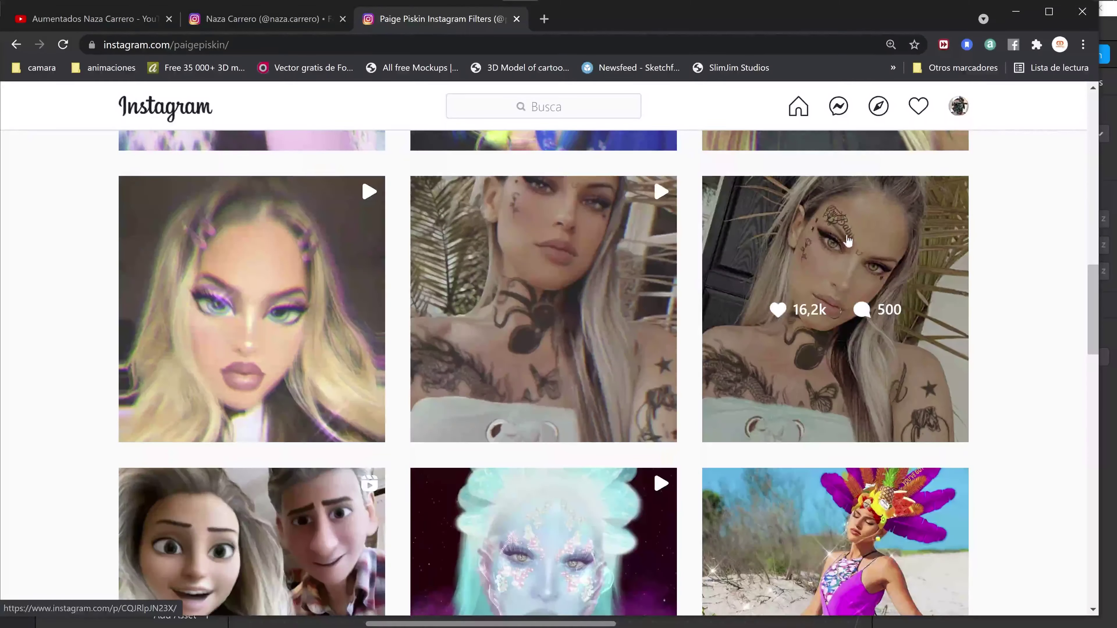
click(825, 254)
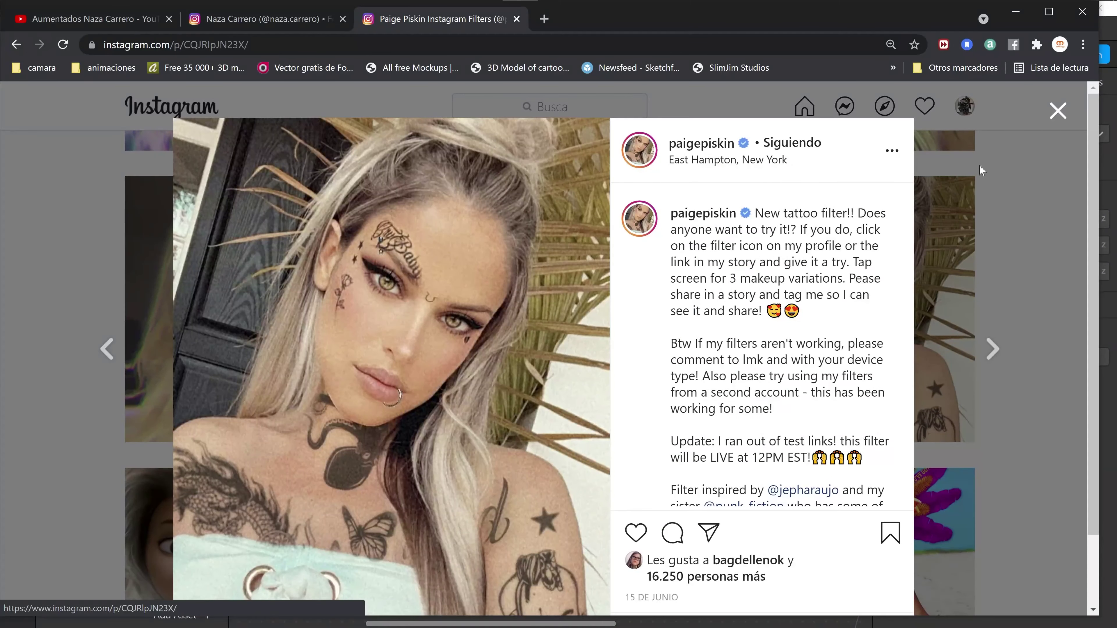
click(1058, 110)
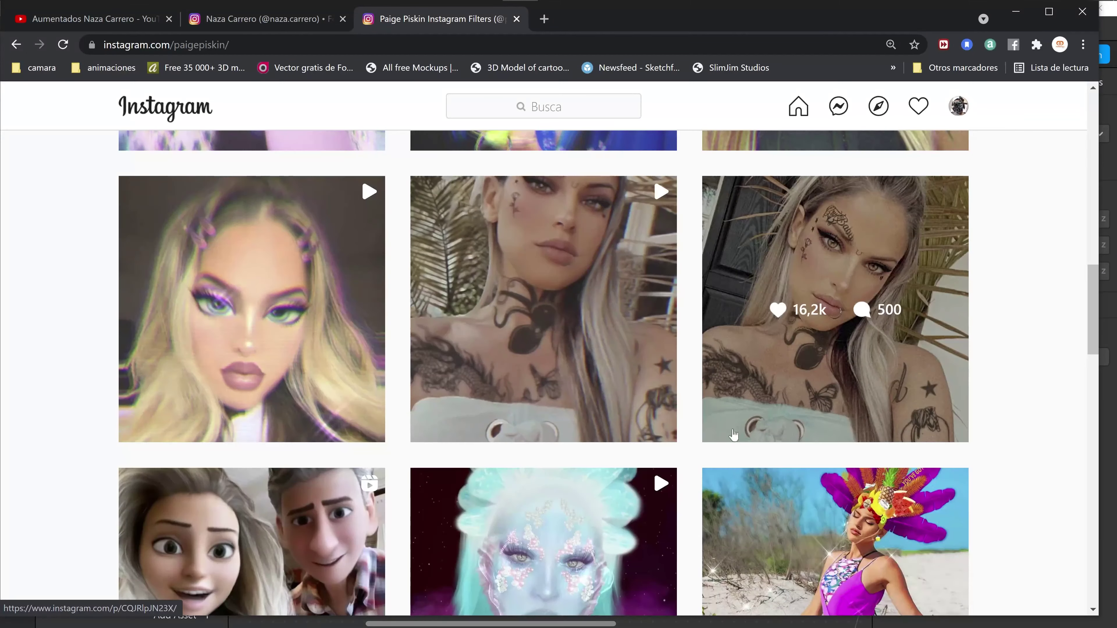
scroll(733, 434, down, 5)
scroll(572, 405, up, 5)
click(571, 406)
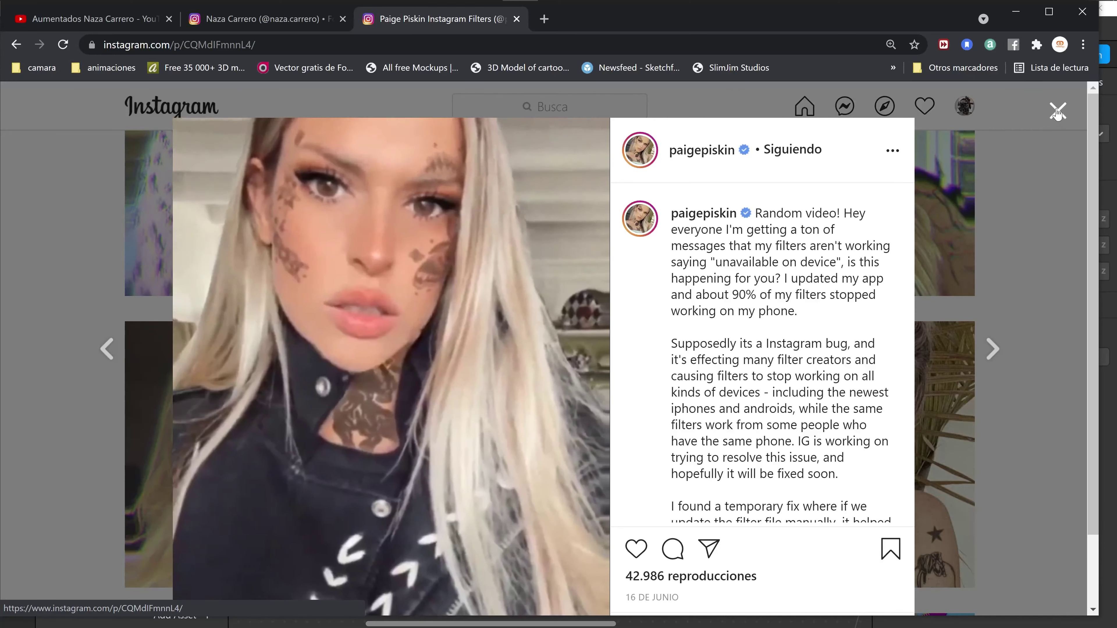
click(1057, 111)
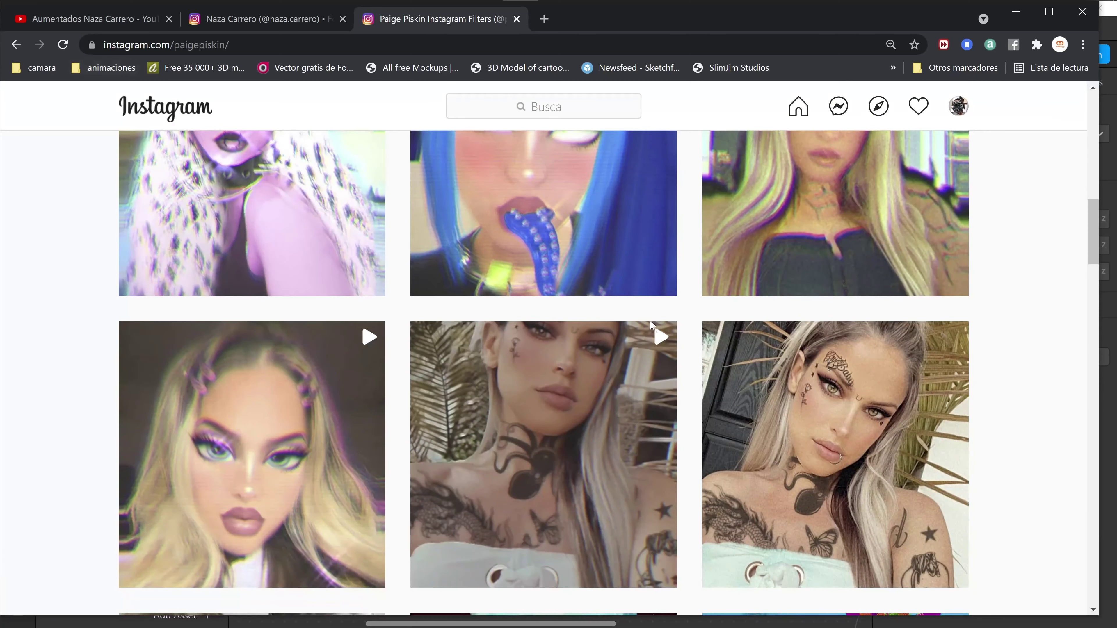
scroll(748, 242, down, 2)
- Switch to Spark AR Studio, disconnect the l2 texture from Texture Transform, and reconnect Texture Transform to piel's diffuse texture
key(alt+Tab)
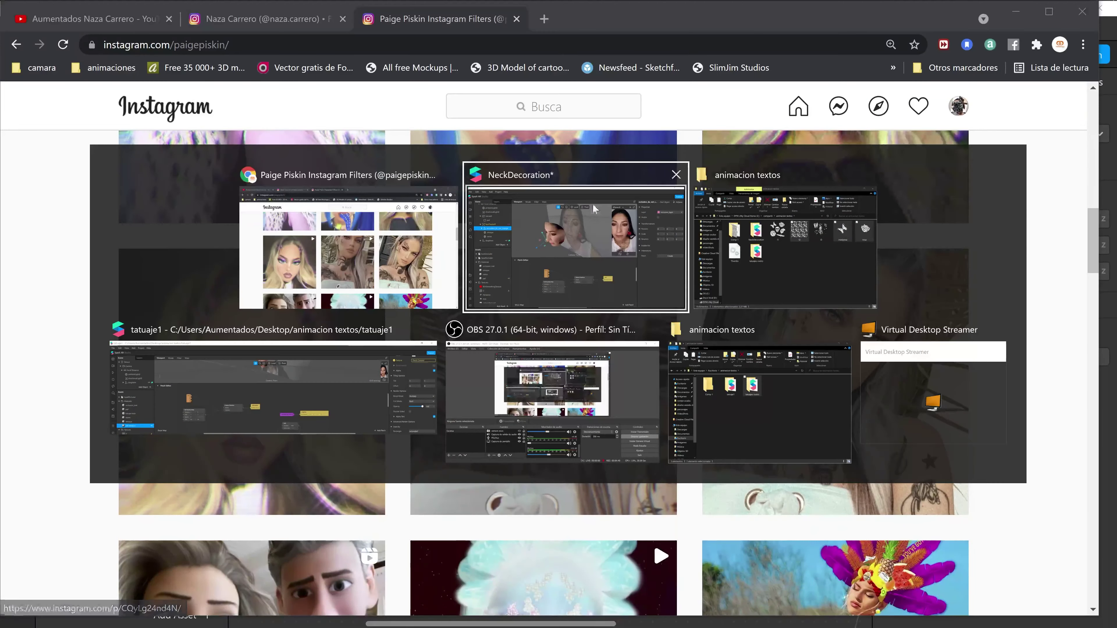
click(594, 261)
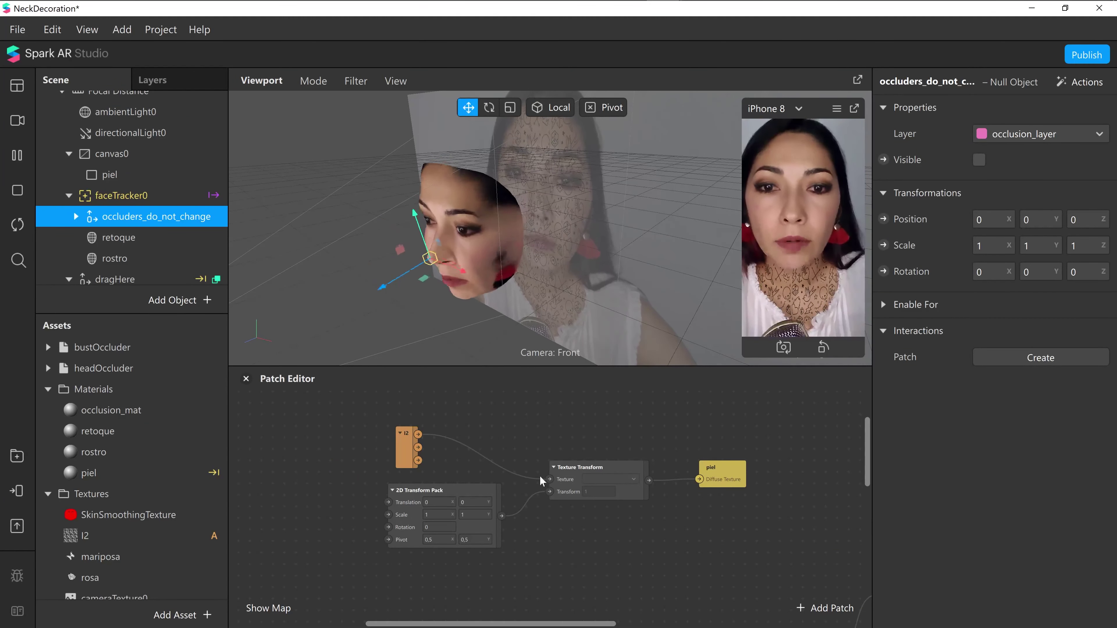
click(463, 446)
key(Delete)
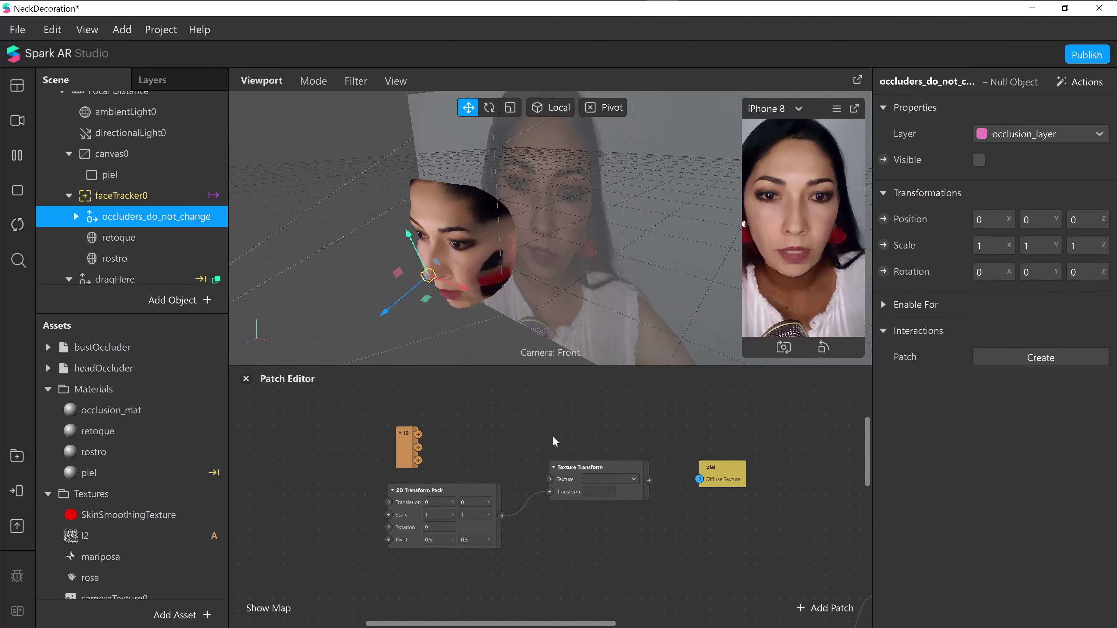
drag(649, 480, 699, 480)
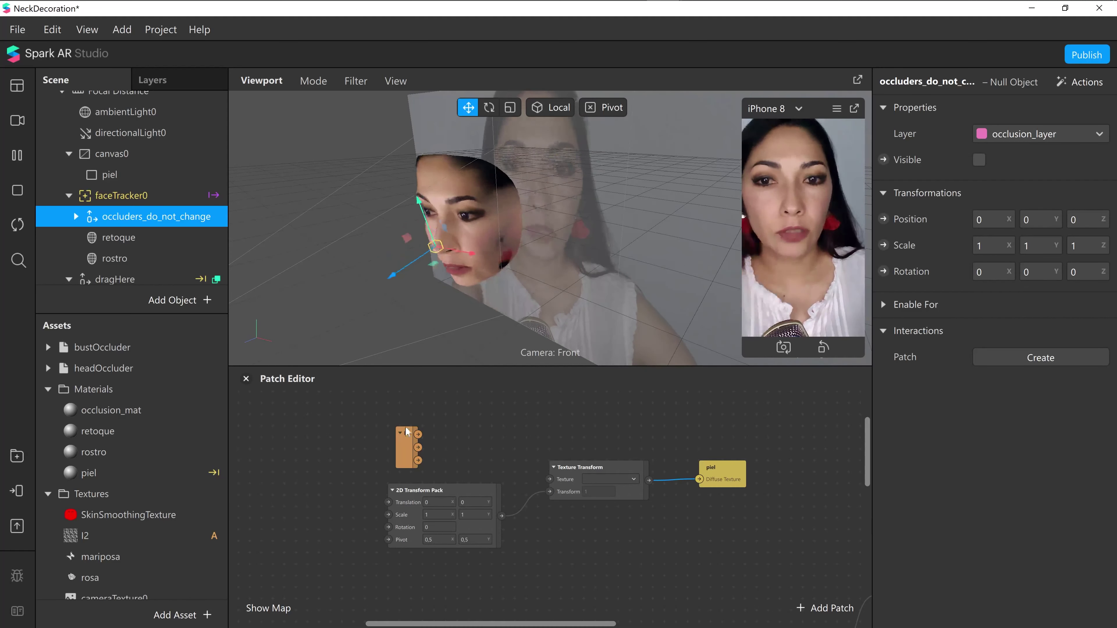
- Hide canvas0 and add a new canvas under Focal Distance
click(119, 154)
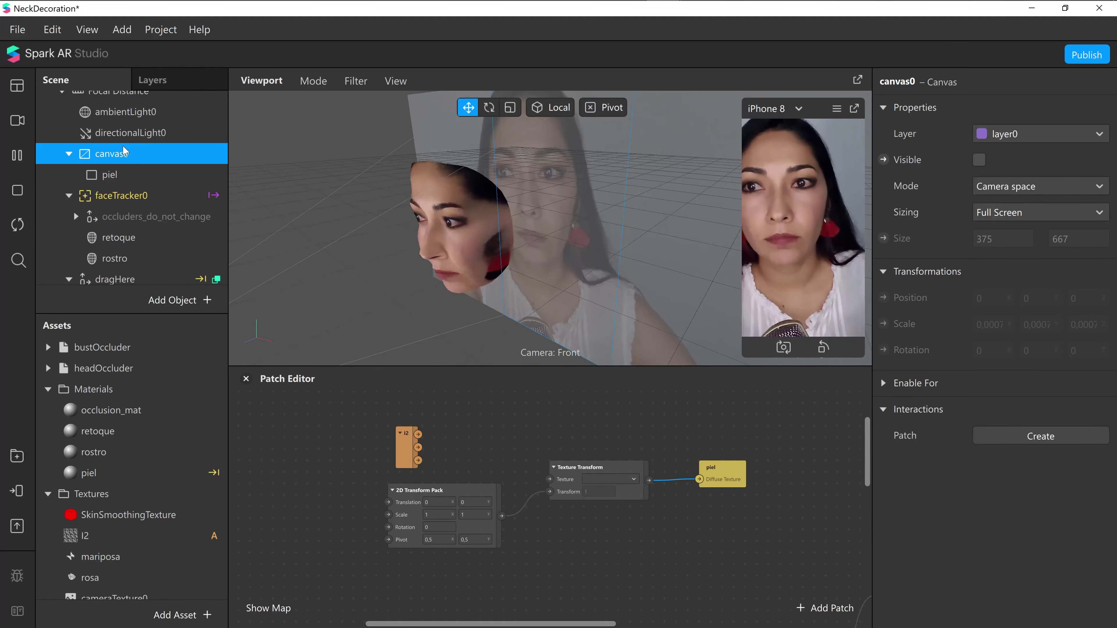
scroll(148, 176, down, 1)
scroll(145, 199, up, 2)
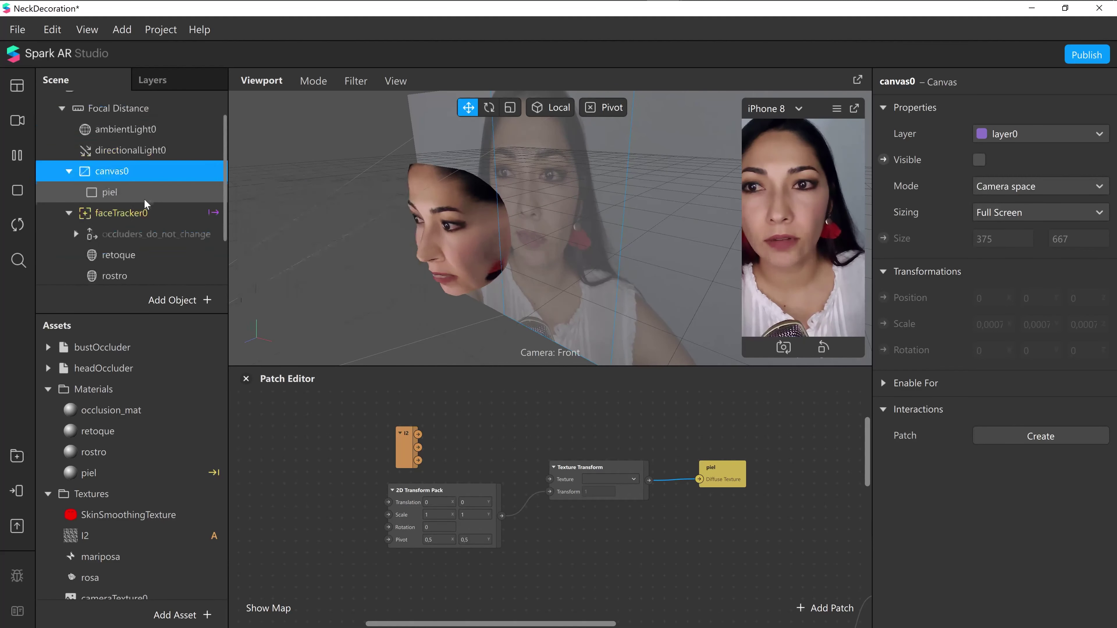
click(135, 110)
right_click(135, 111)
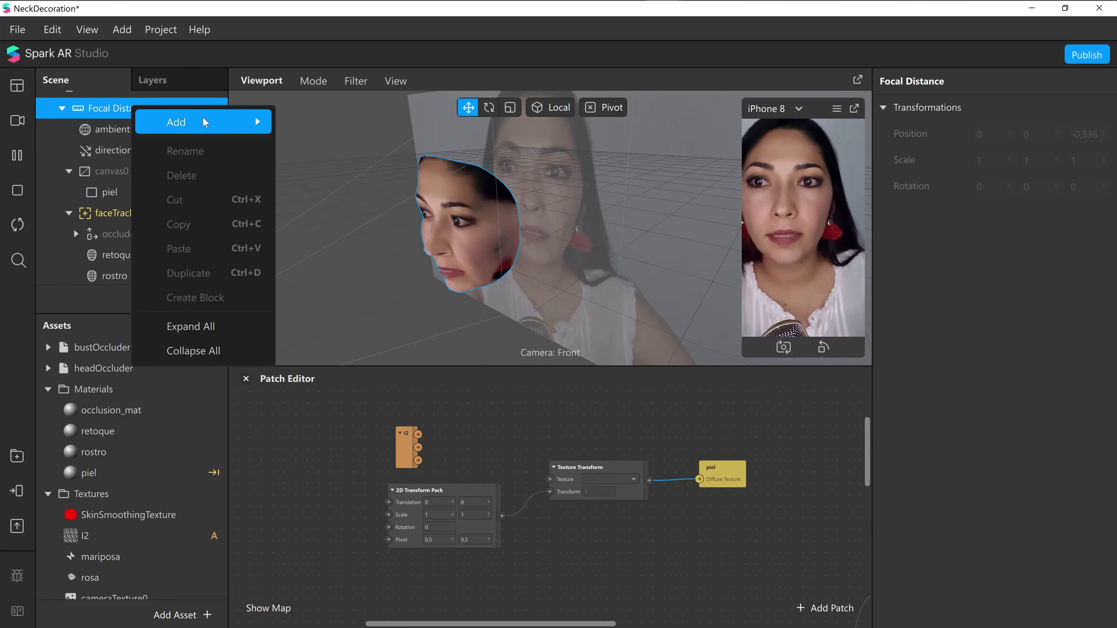
mouse_move(145, 119)
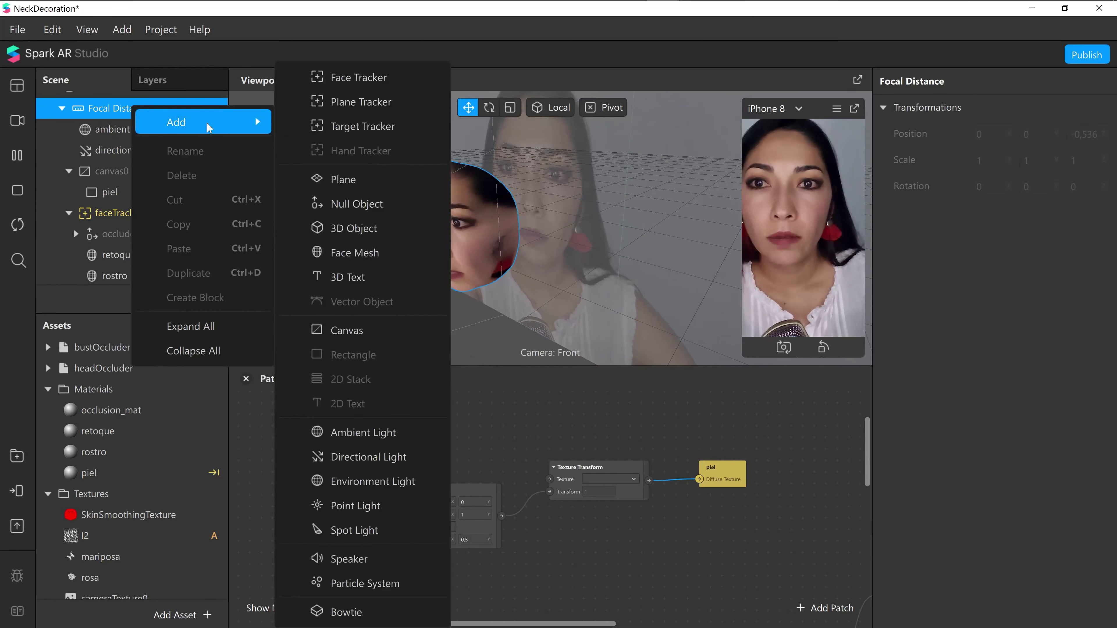
click(373, 331)
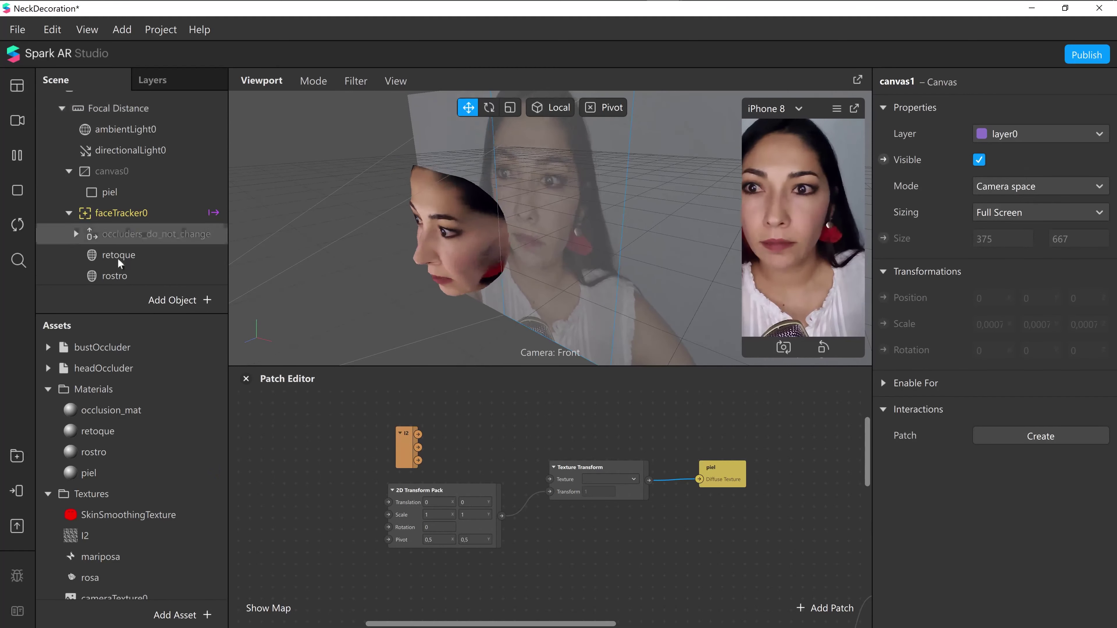
- Move the new canvas above canvas0 in the scene hierarchy and collapse canvas0
scroll(132, 247, up, 2)
scroll(136, 247, down, 3)
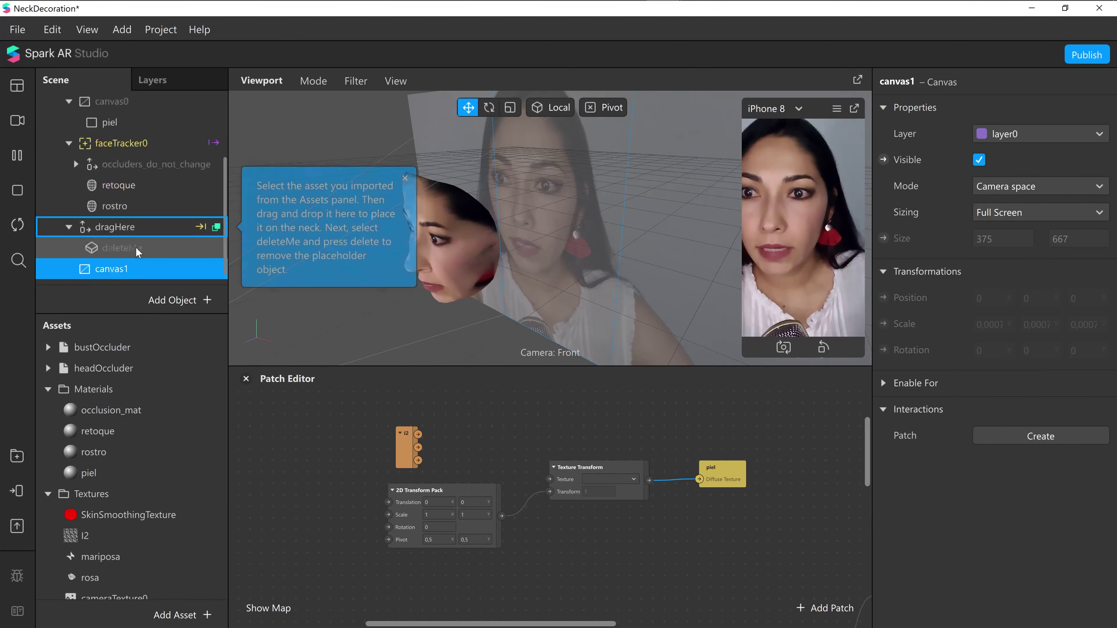
drag(116, 272, 123, 134)
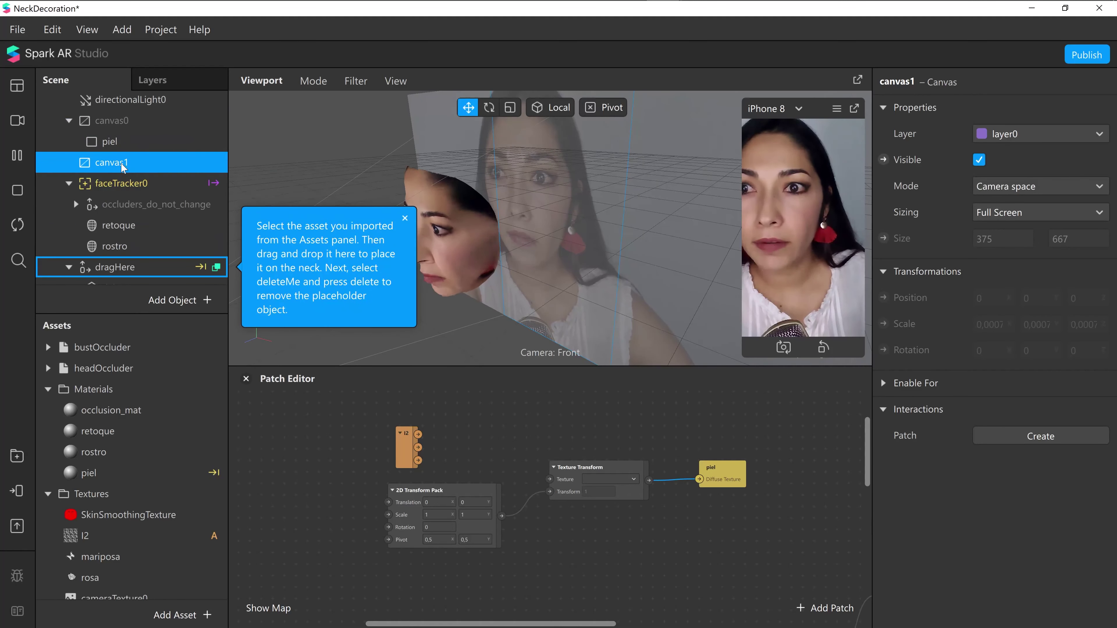
drag(115, 164, 84, 111)
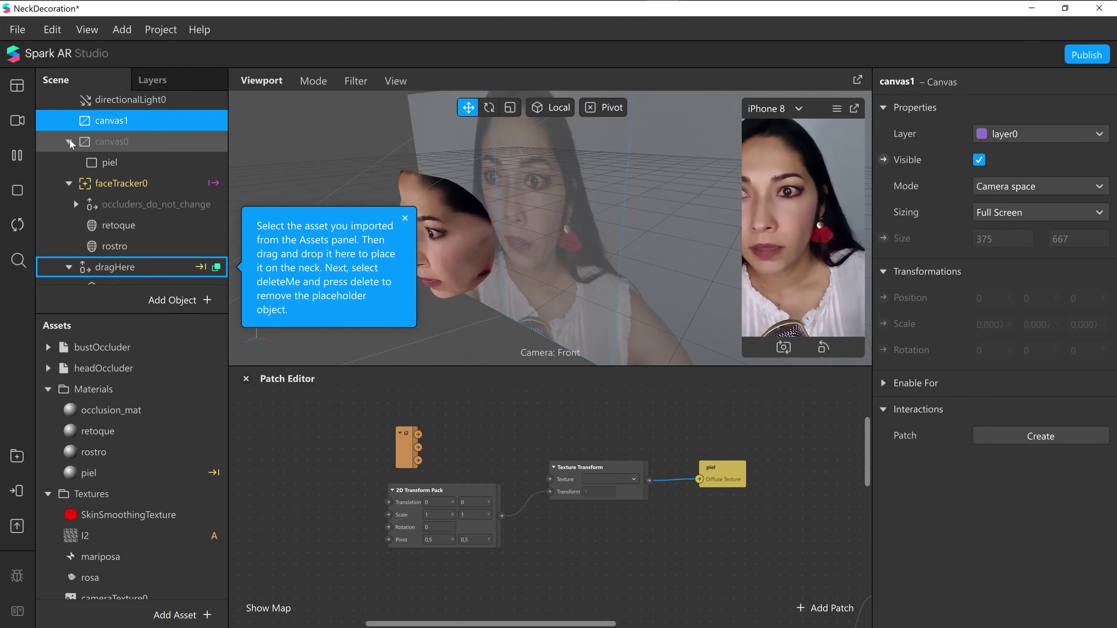
click(69, 142)
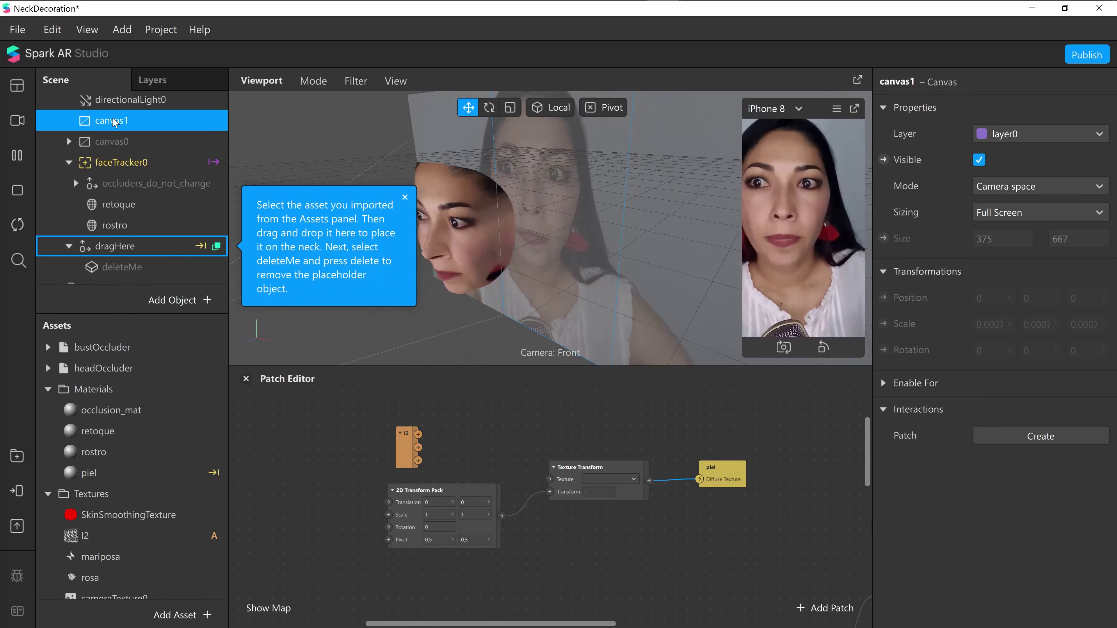
- Add a rectangle to canvas1 and make its width and height fill the canvas at 100 Relative
right_click(117, 125)
mouse_move(222, 132)
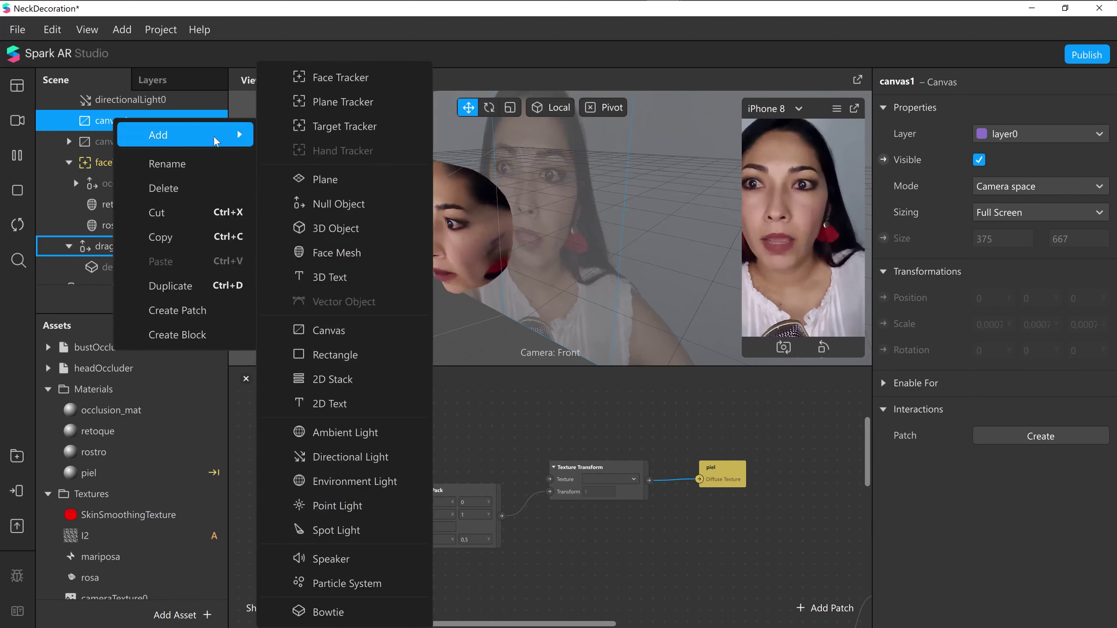
click(354, 356)
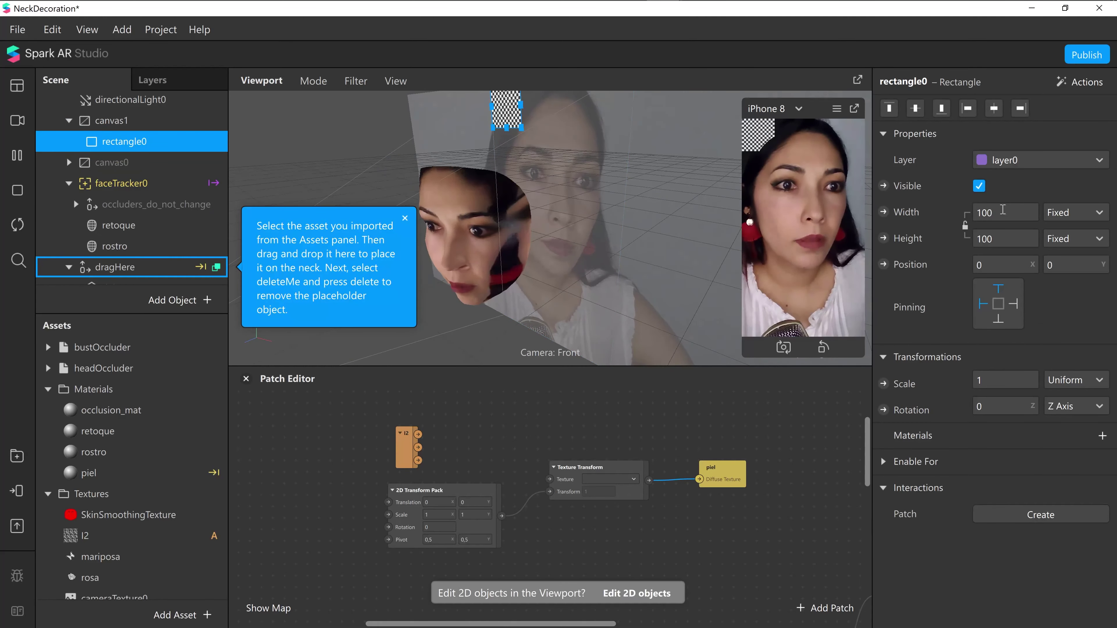
click(1003, 212)
click(1001, 238)
click(1001, 239)
click(999, 265)
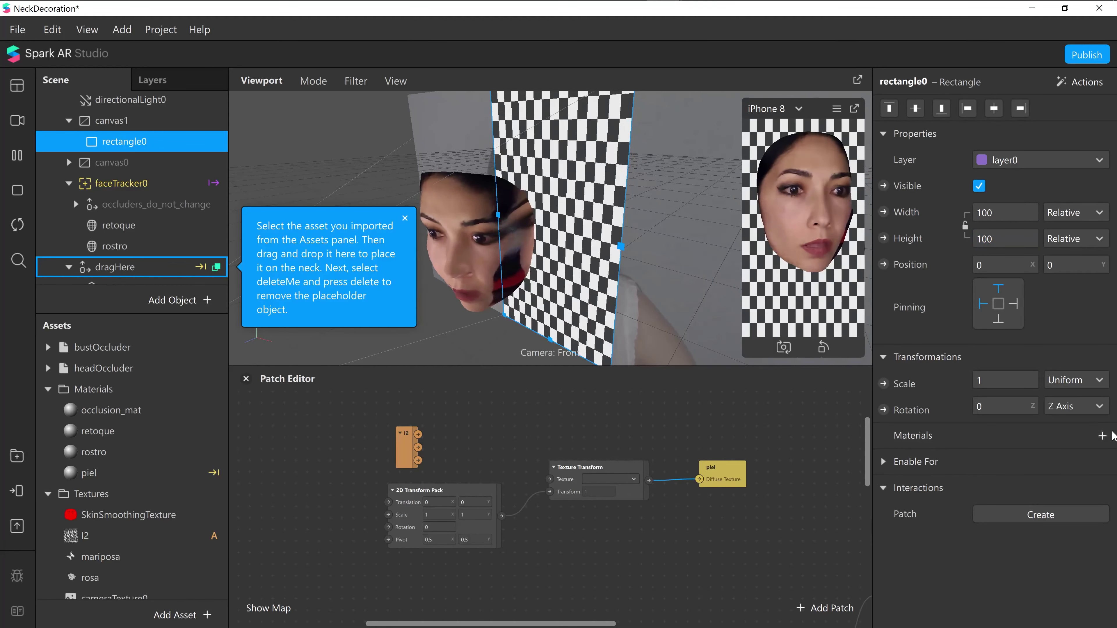
- Create a new material for the full-screen rectangle and rename it piel2
click(1102, 436)
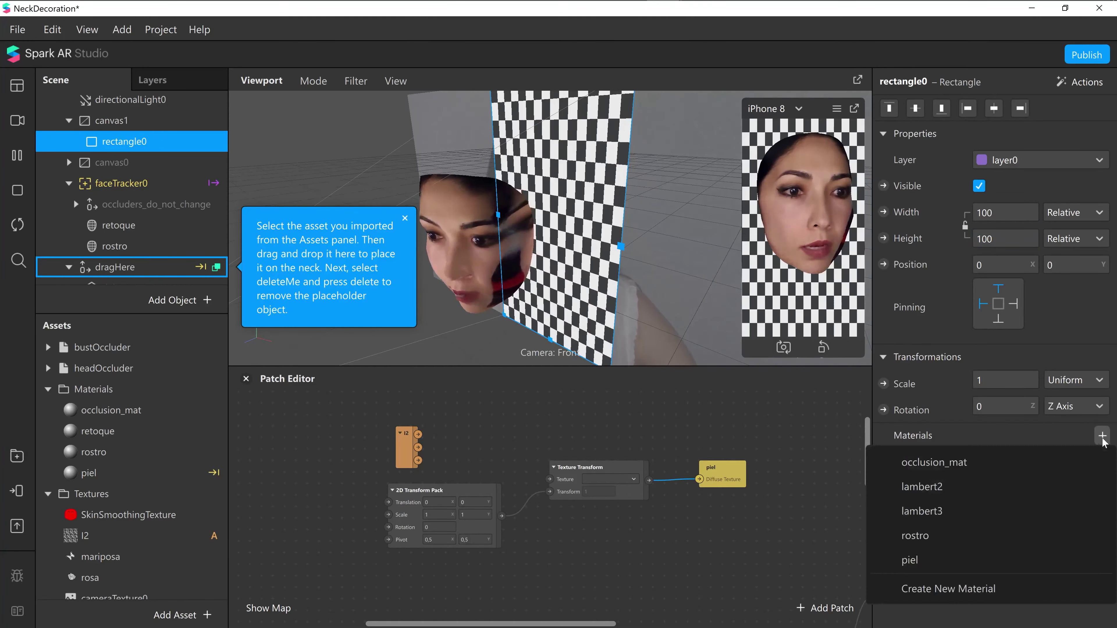
click(938, 589)
double_click(90, 473)
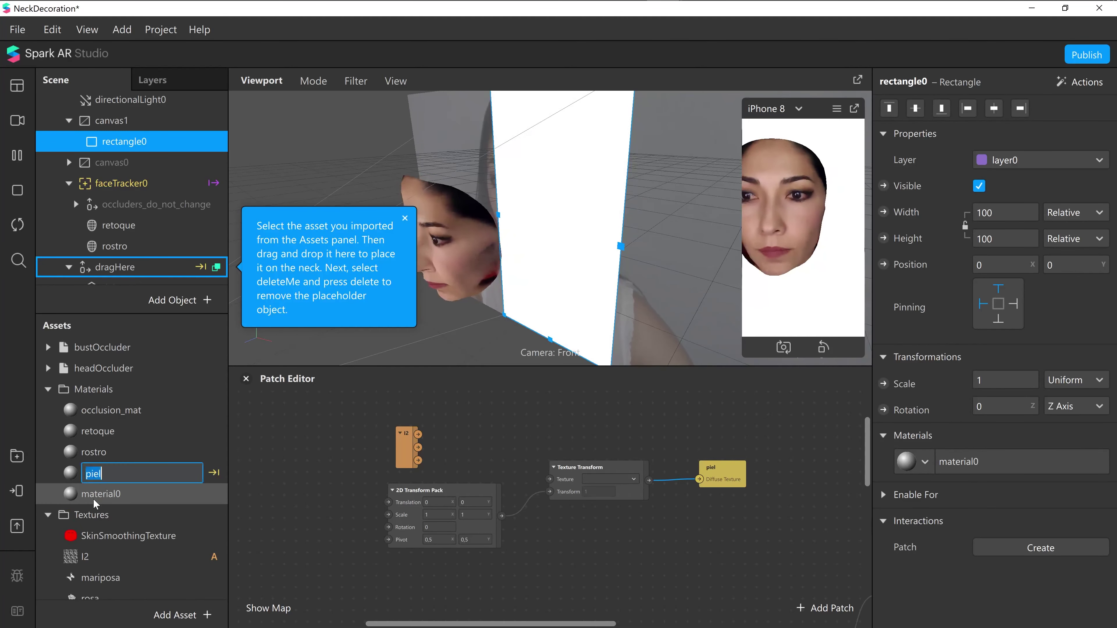
click(97, 496)
double_click(97, 496)
text(piel2)
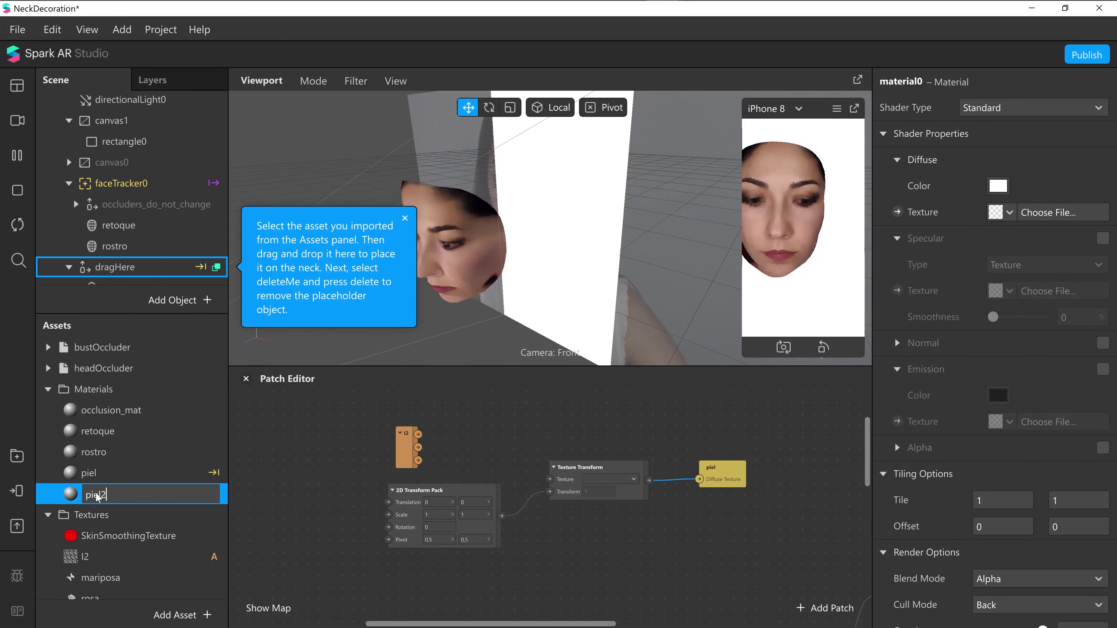
key(Return)
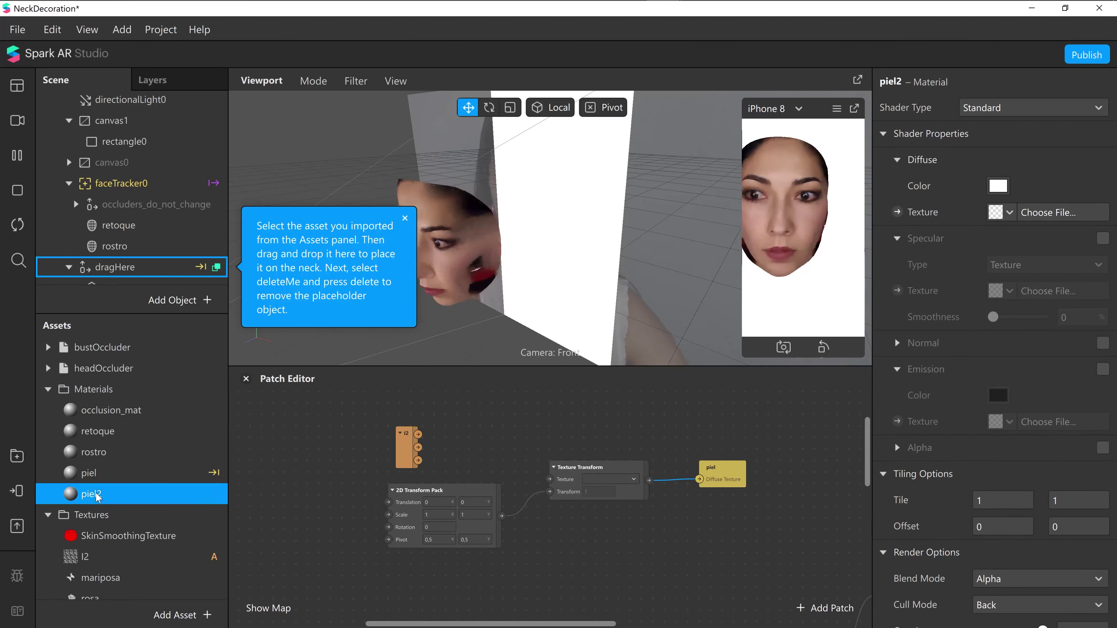
- Set piel2's shader type to Flat and assign cameraTexture0 as its diffuse texture
click(1001, 106)
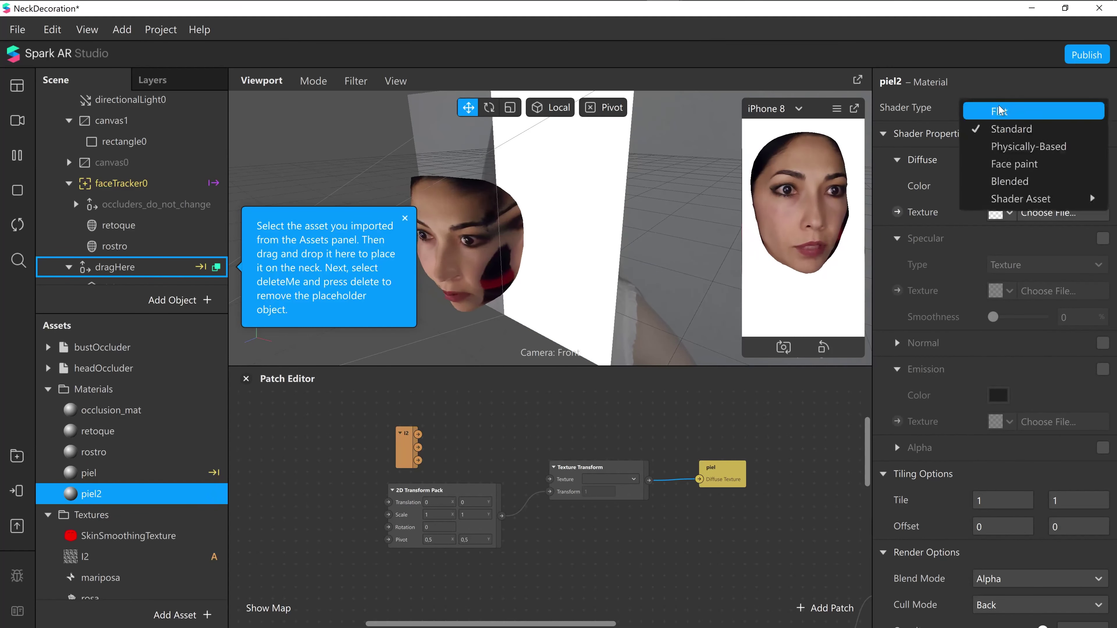
click(1009, 113)
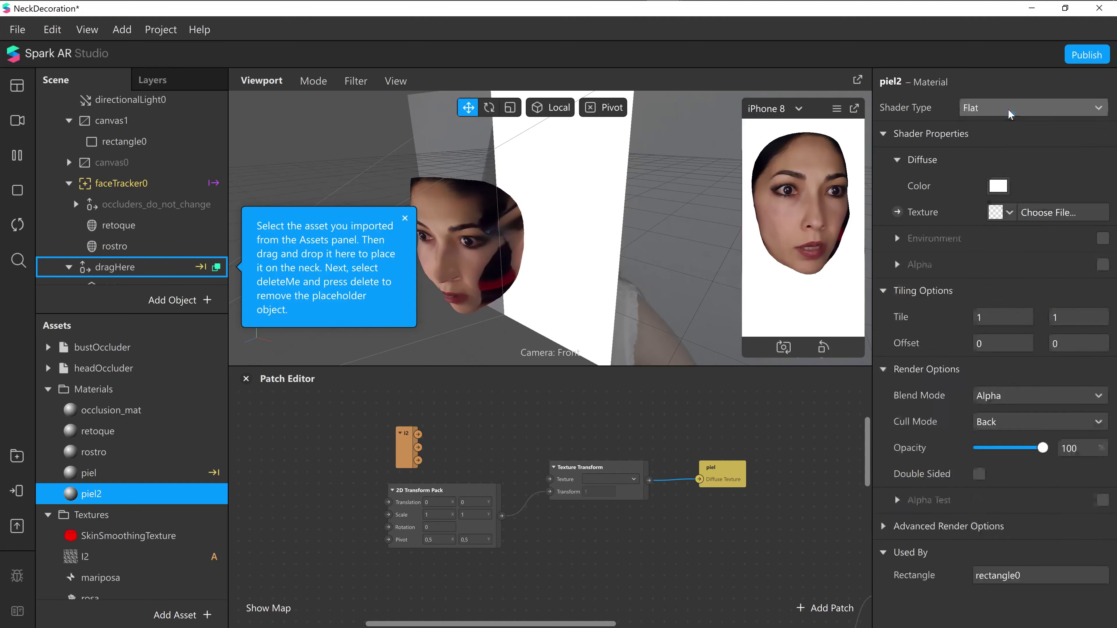
click(1009, 109)
click(1009, 111)
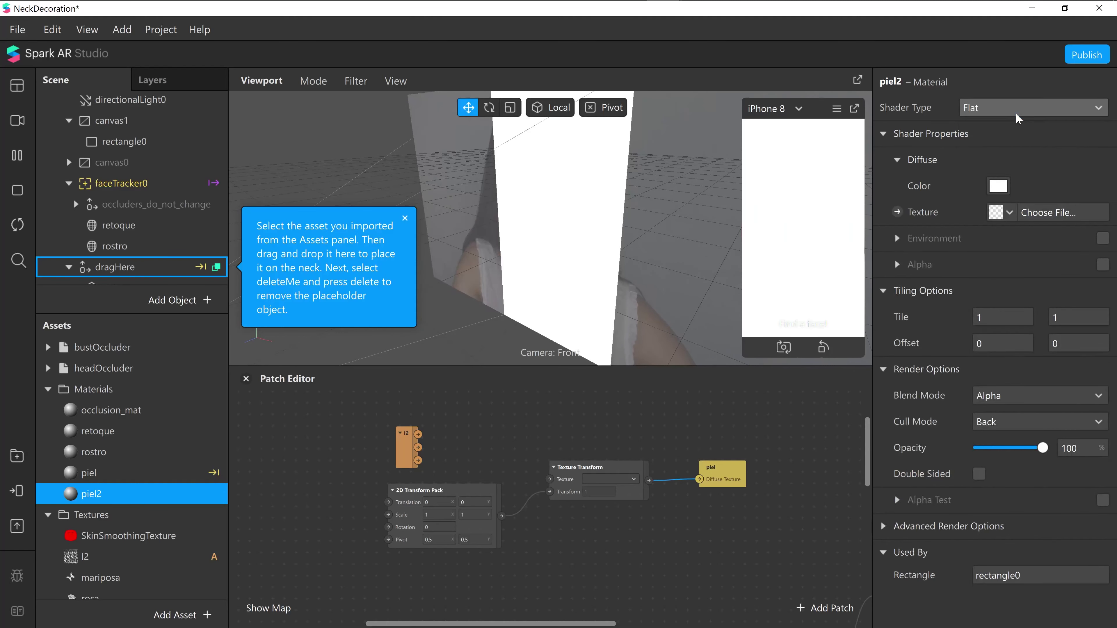
click(1003, 213)
click(990, 338)
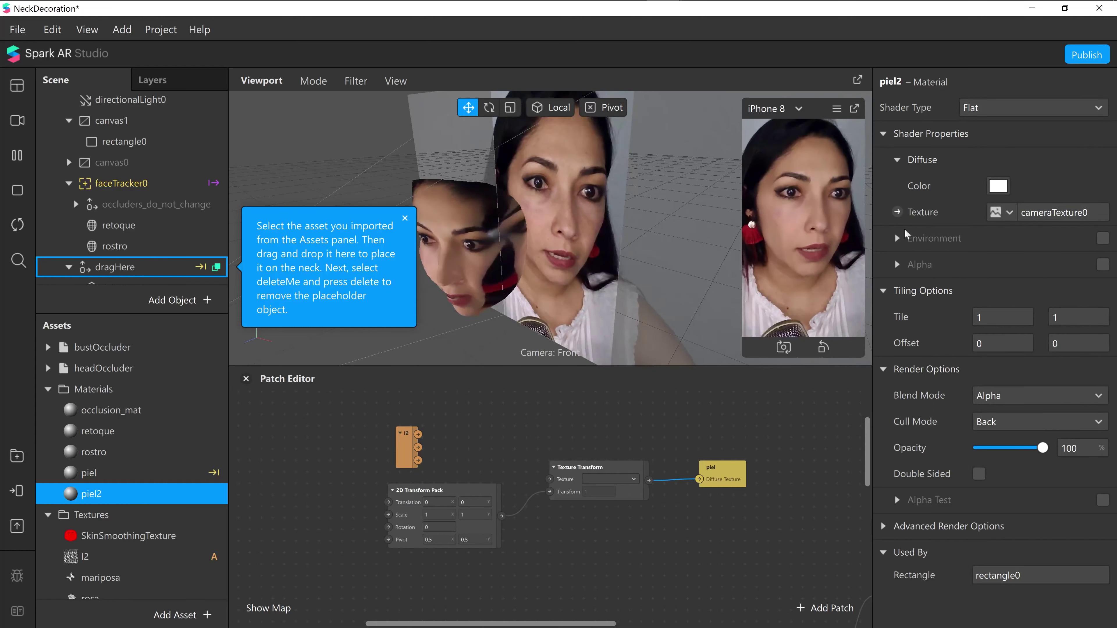
- Enable piel2's alpha with segmentationMaskTexture0, turn on Invert, and enable Alpha Test
click(1103, 264)
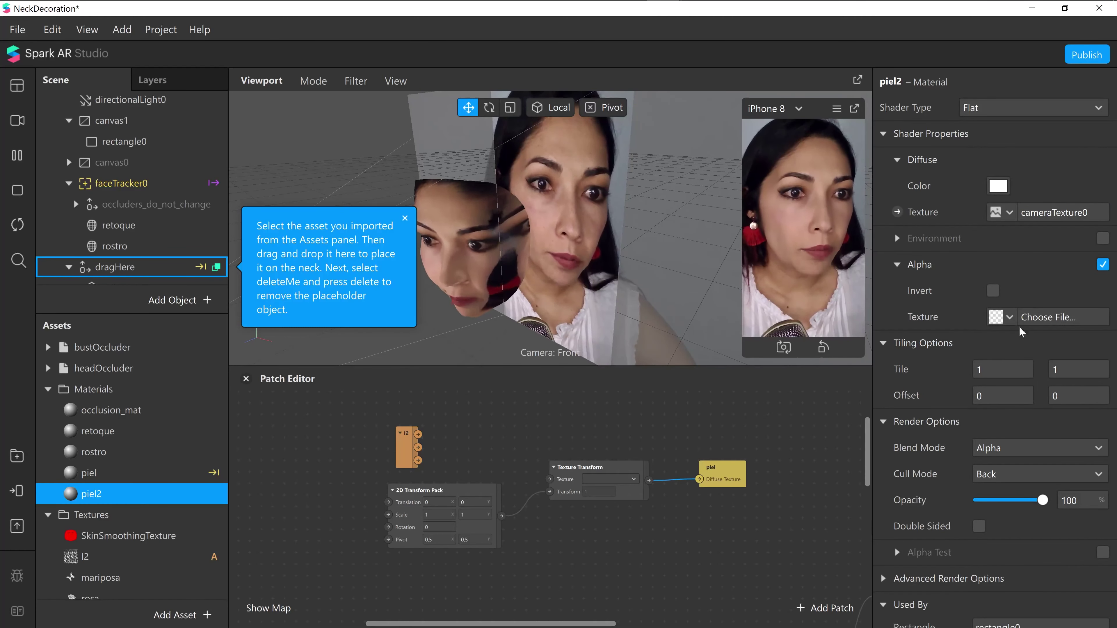
click(1003, 317)
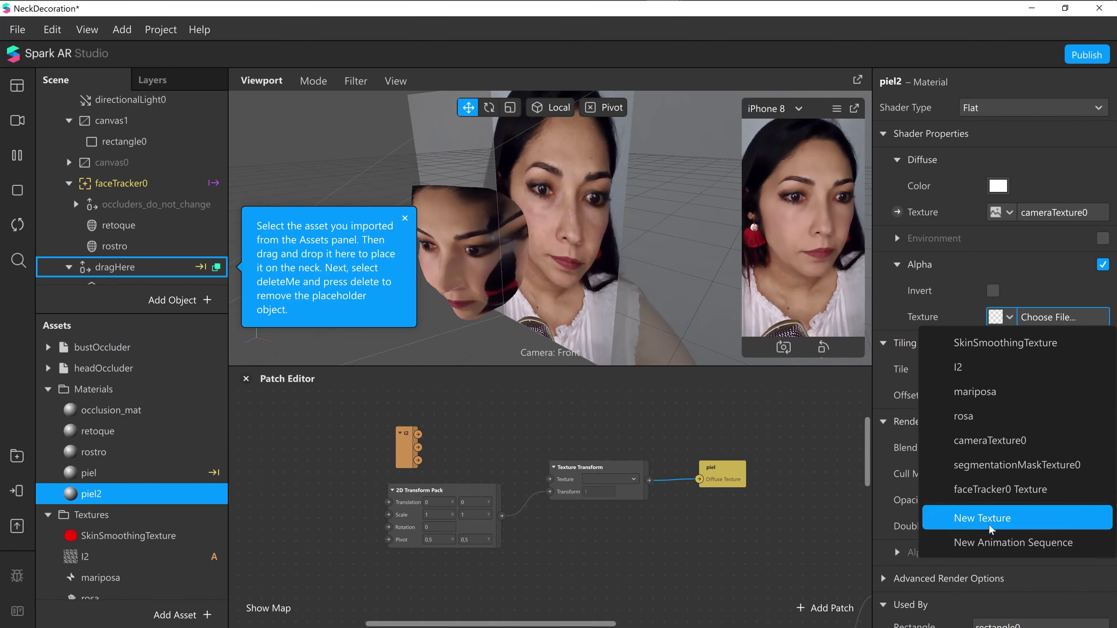
click(1003, 465)
click(993, 290)
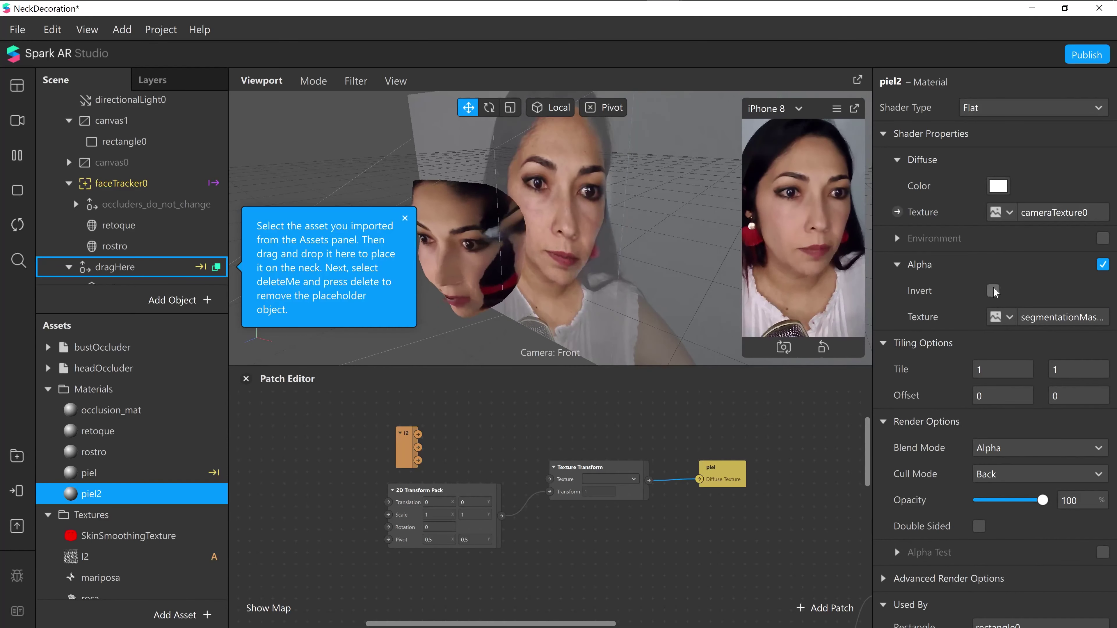
click(1103, 553)
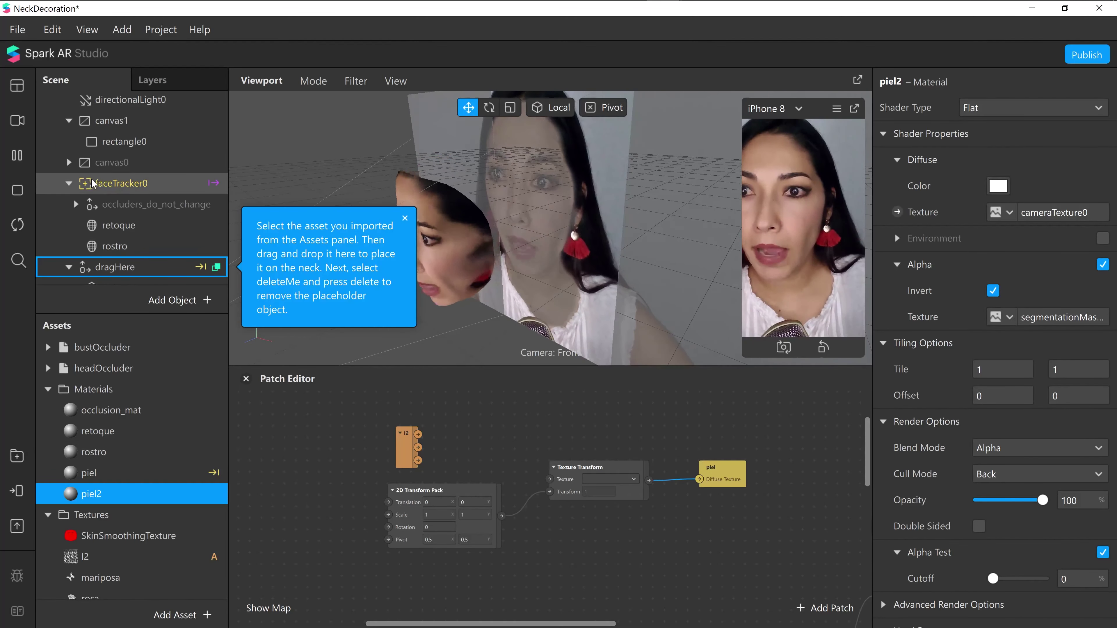
- Collapse the faceTracker0 and dragHere groups and move dragHere above canvas1 in the scene hierarchy
click(69, 184)
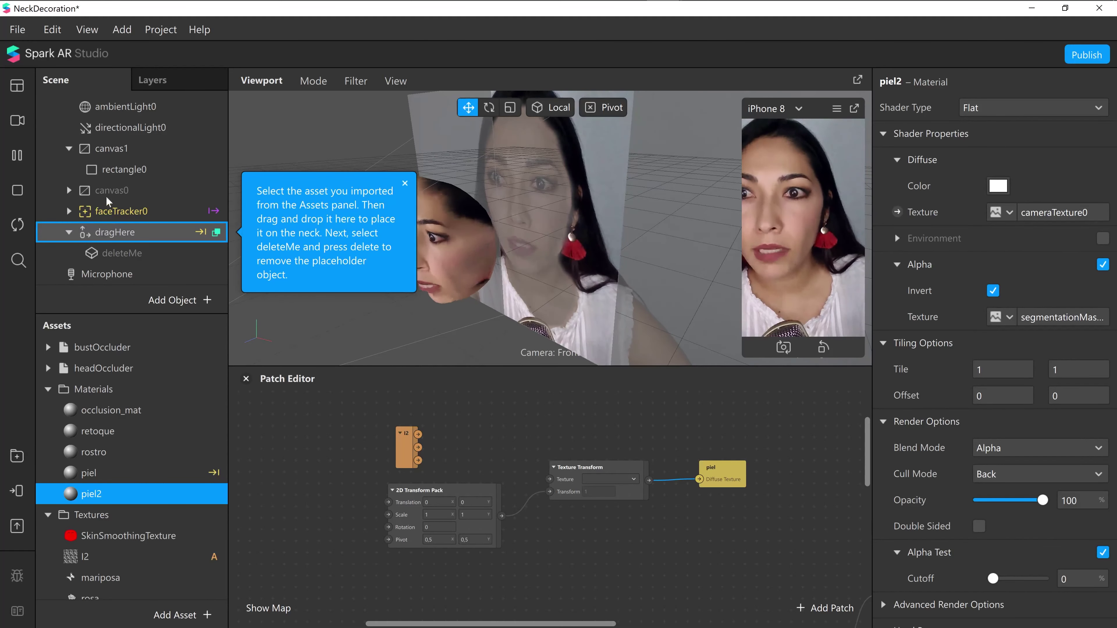
click(68, 232)
click(156, 233)
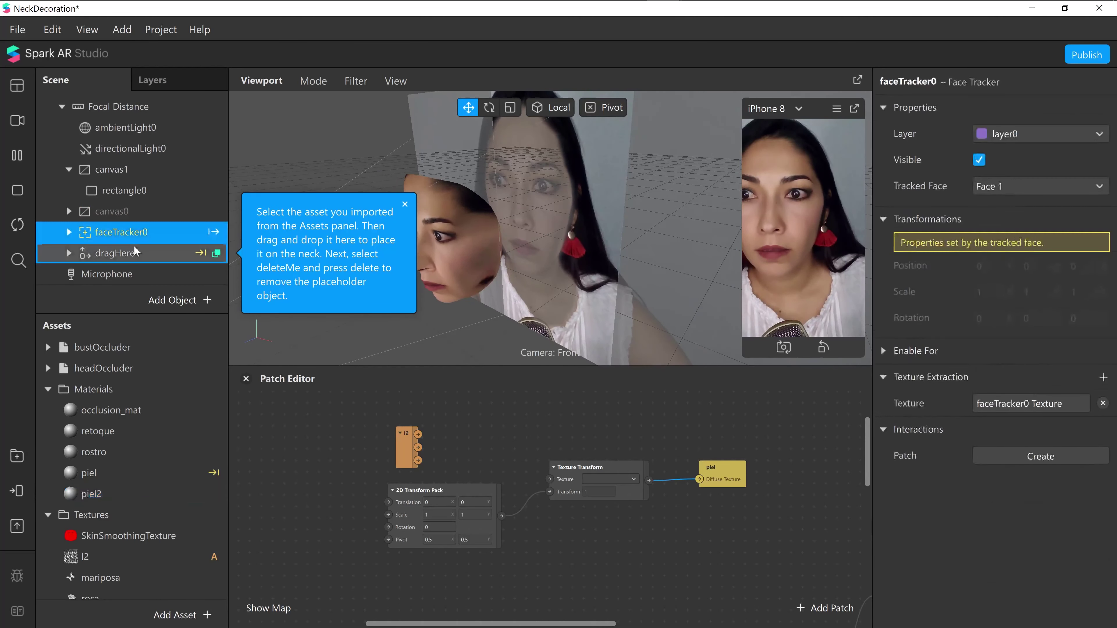
drag(149, 252, 133, 162)
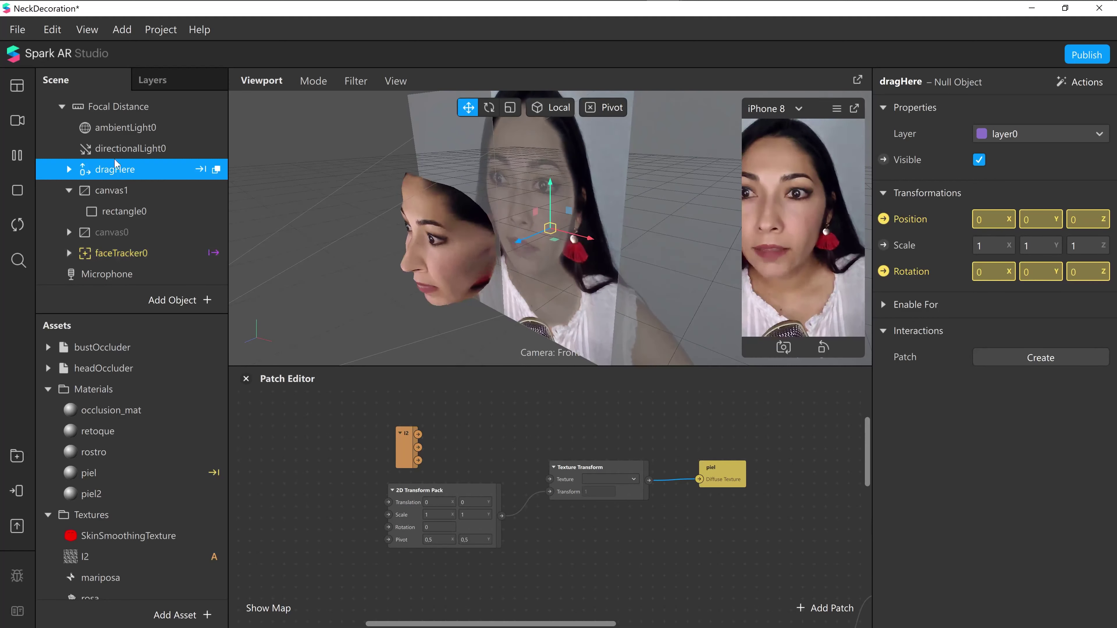
- Add a plane inside dragHere and assign a new material to it
right_click(121, 172)
mouse_move(177, 186)
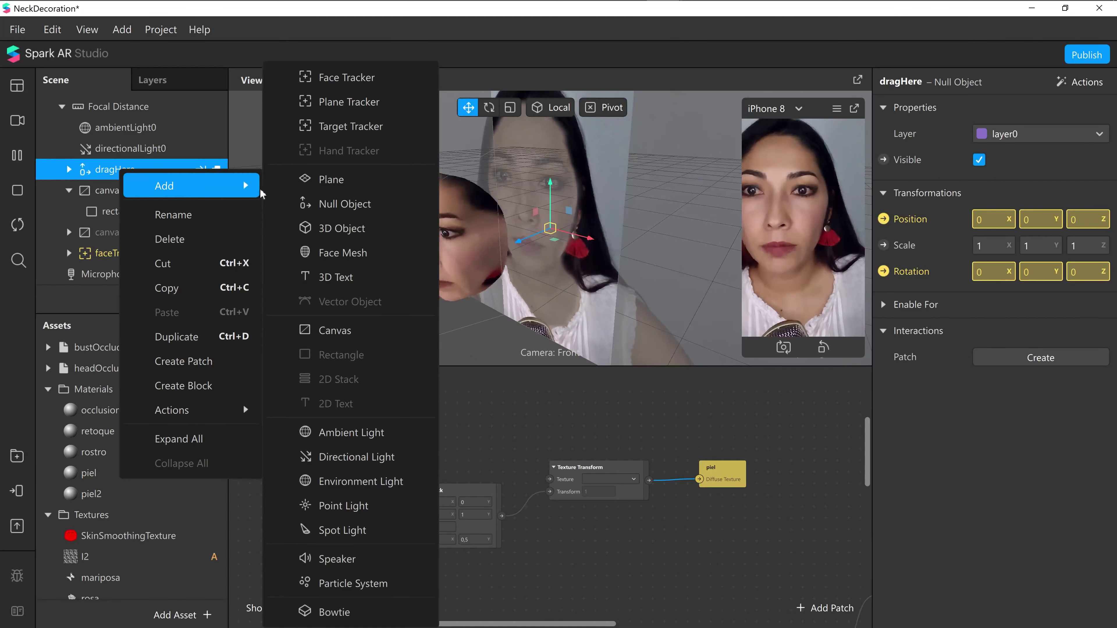
click(338, 182)
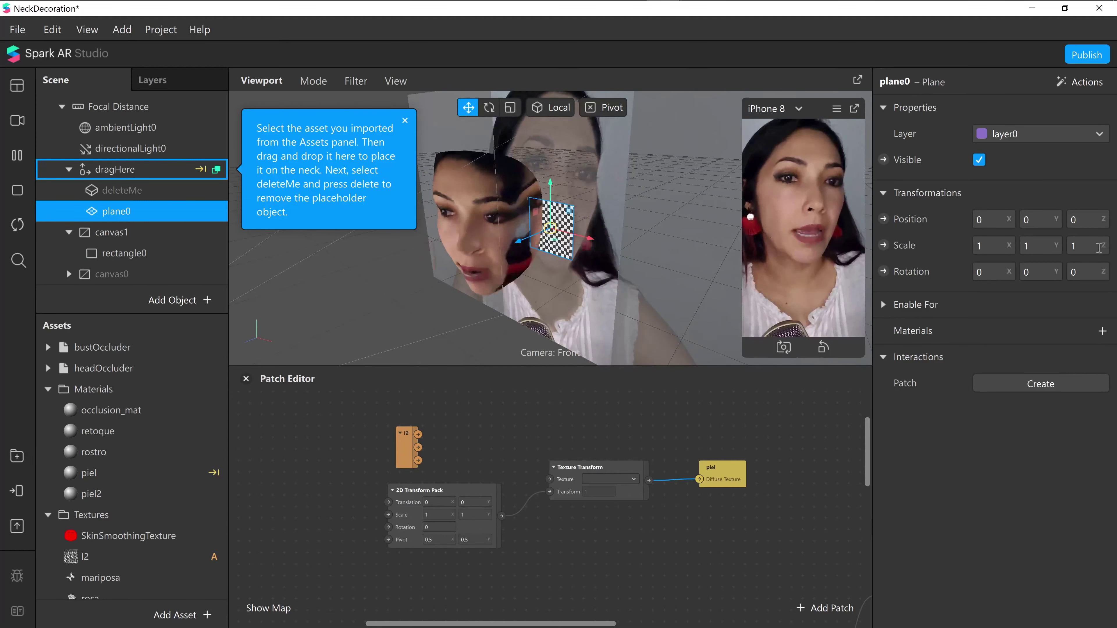
click(1102, 332)
click(946, 510)
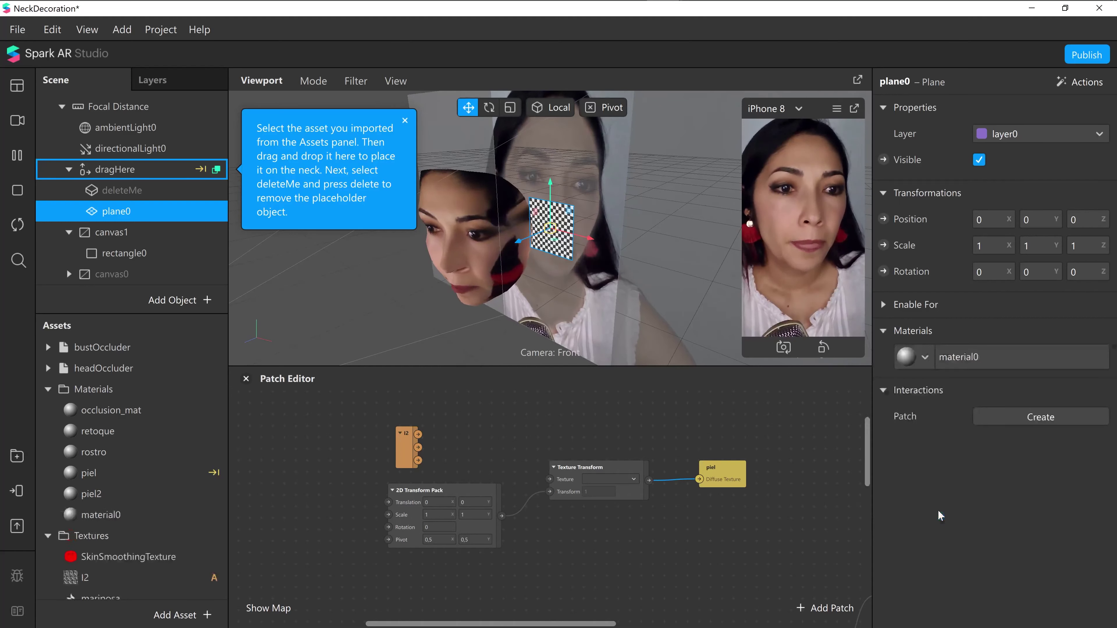
- Rename the new plane under dragHere as tatusje1
double_click(132, 211)
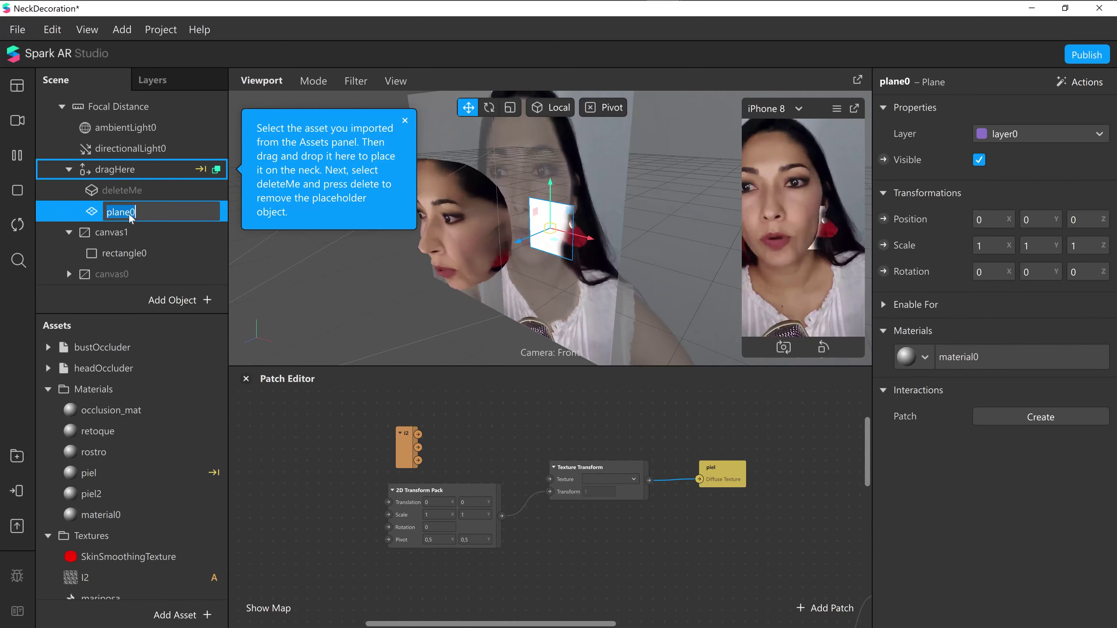
key(BackSpace)
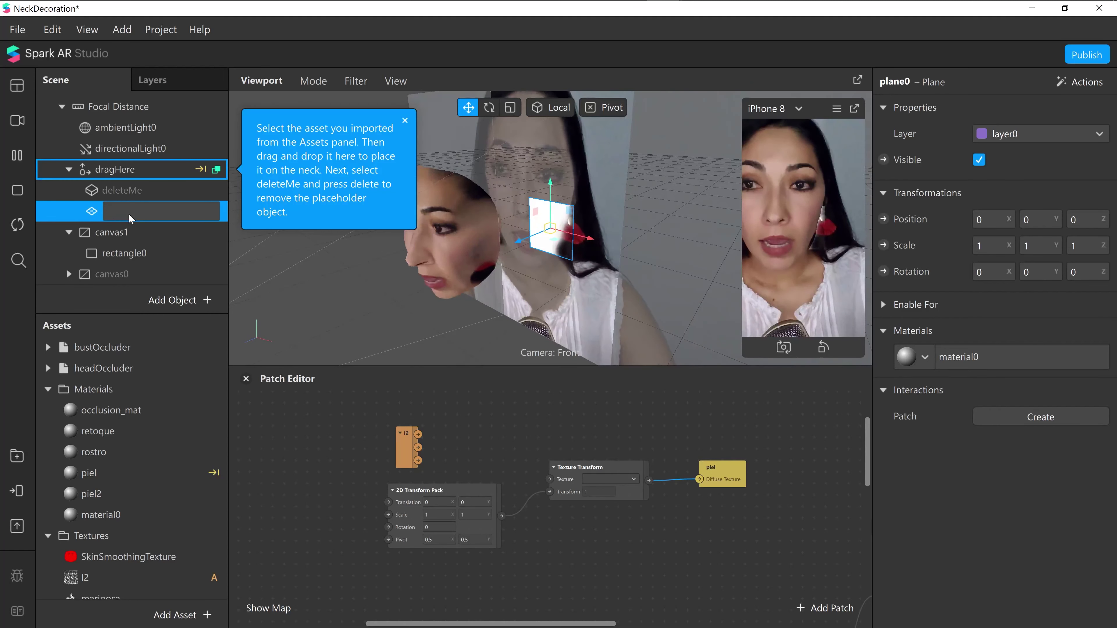
text(tstusje)
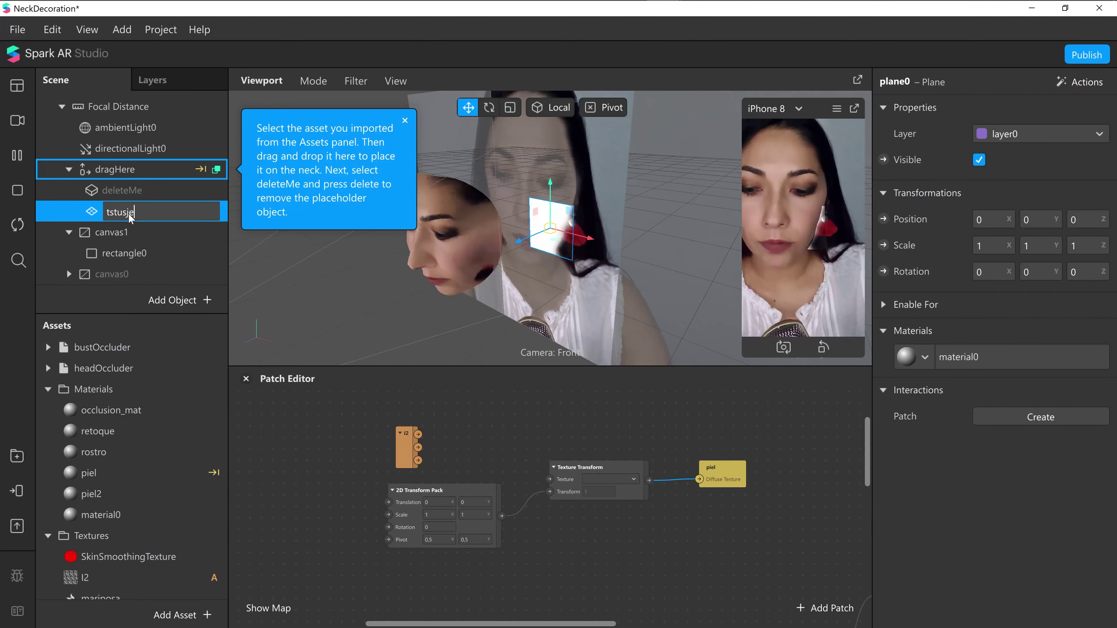
key(BackSpace)
key(BackSpace)
key(BackSpace)
key(BackSpace)
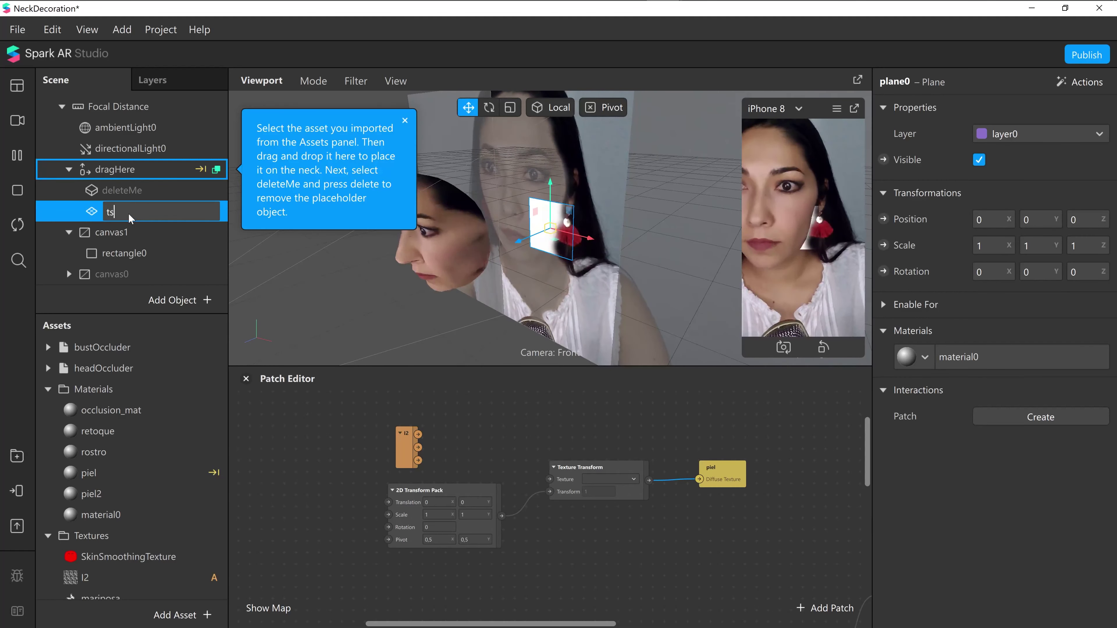
text(atusje1)
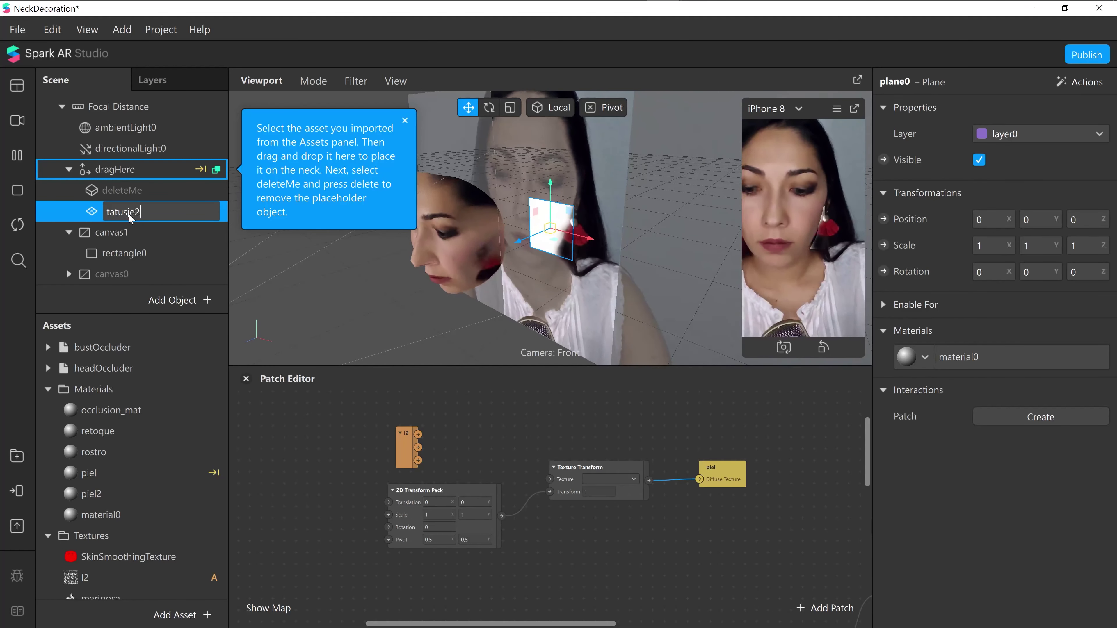
key(Return)
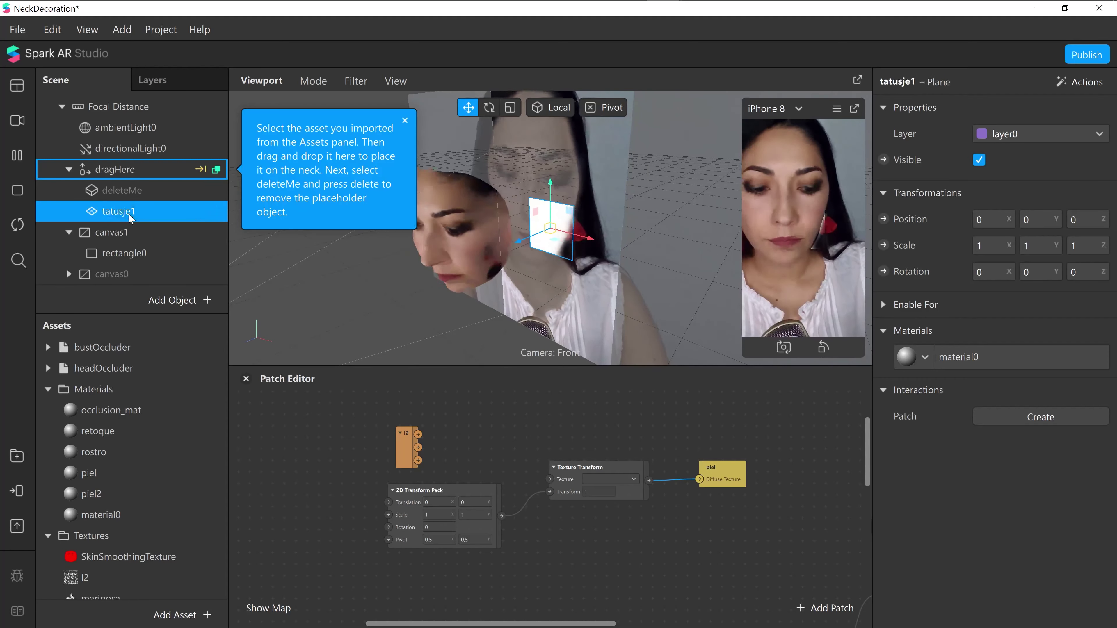
- Rename the plane's new material as tatuuaje1
click(100, 515)
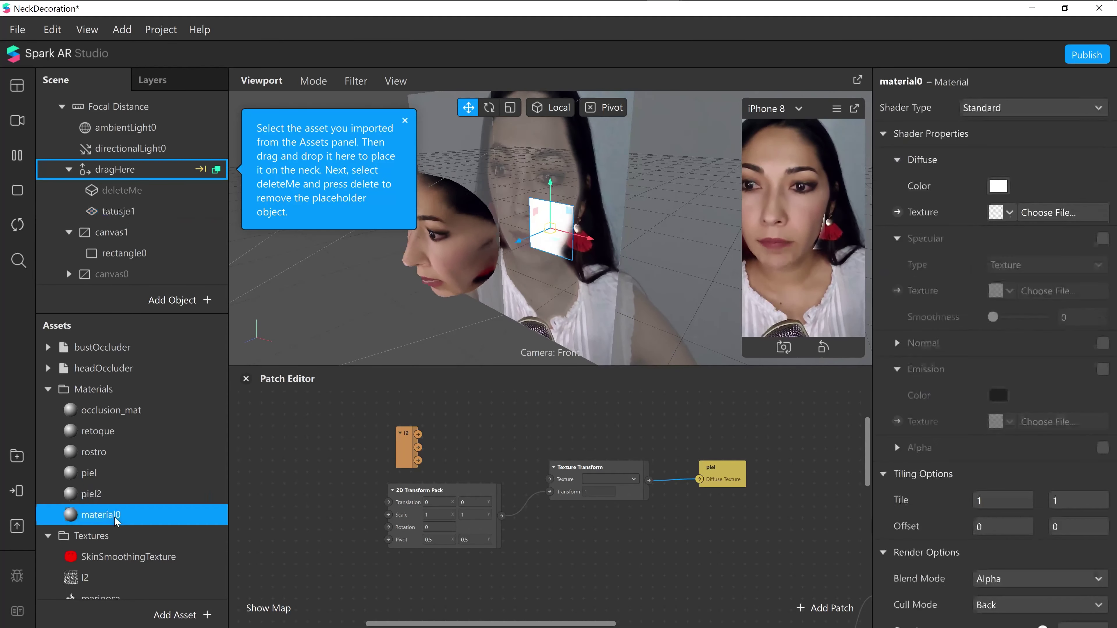
click(101, 515)
text(ta)
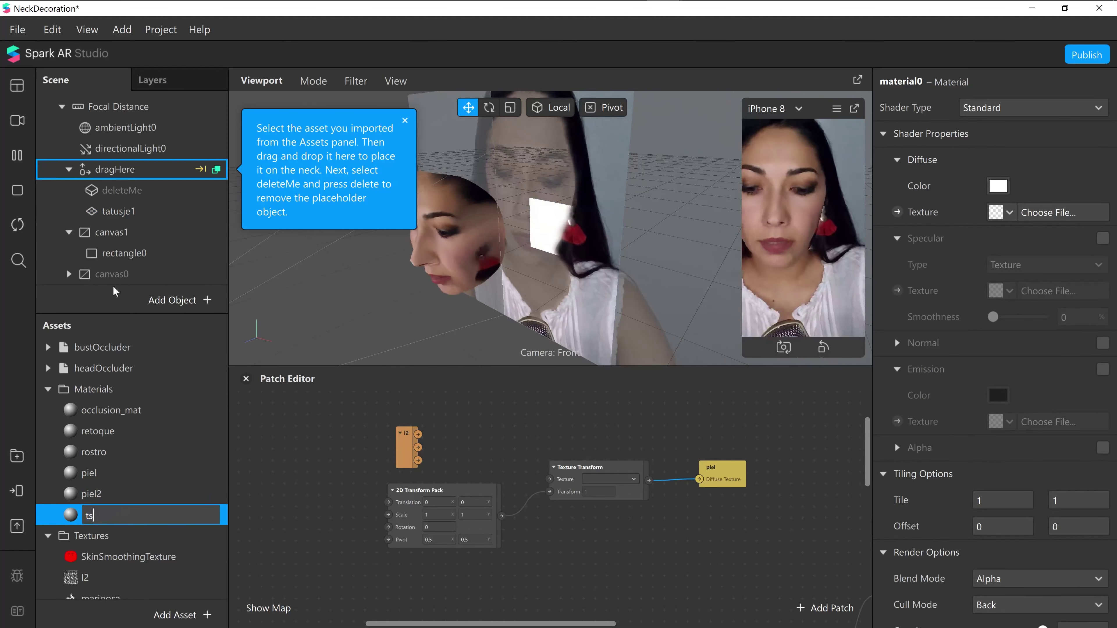
text(tuuaje1)
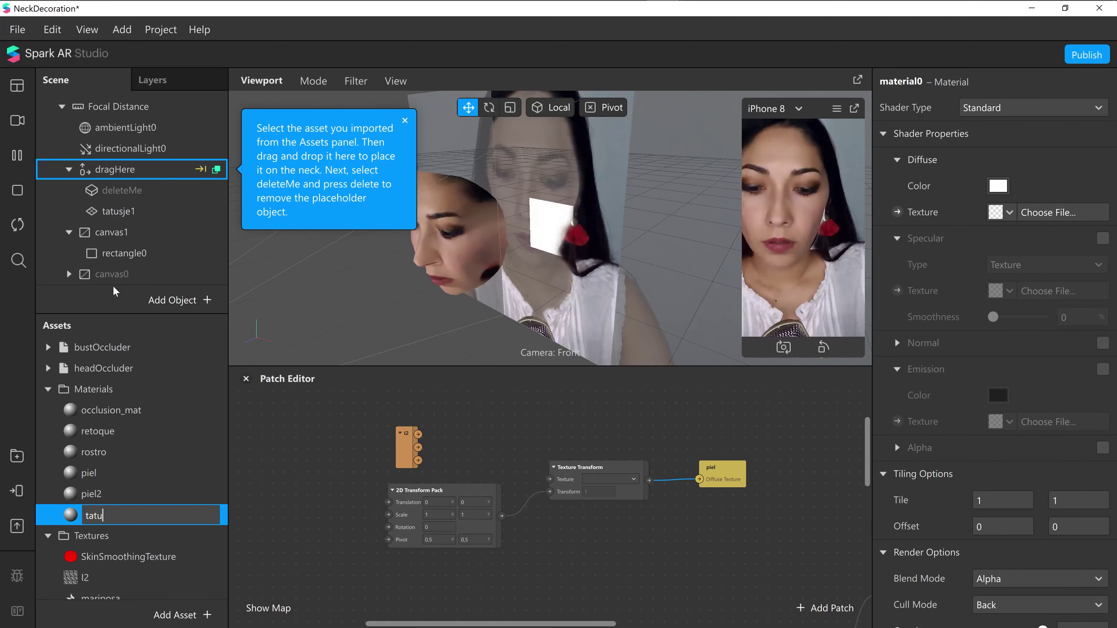
key(Return)
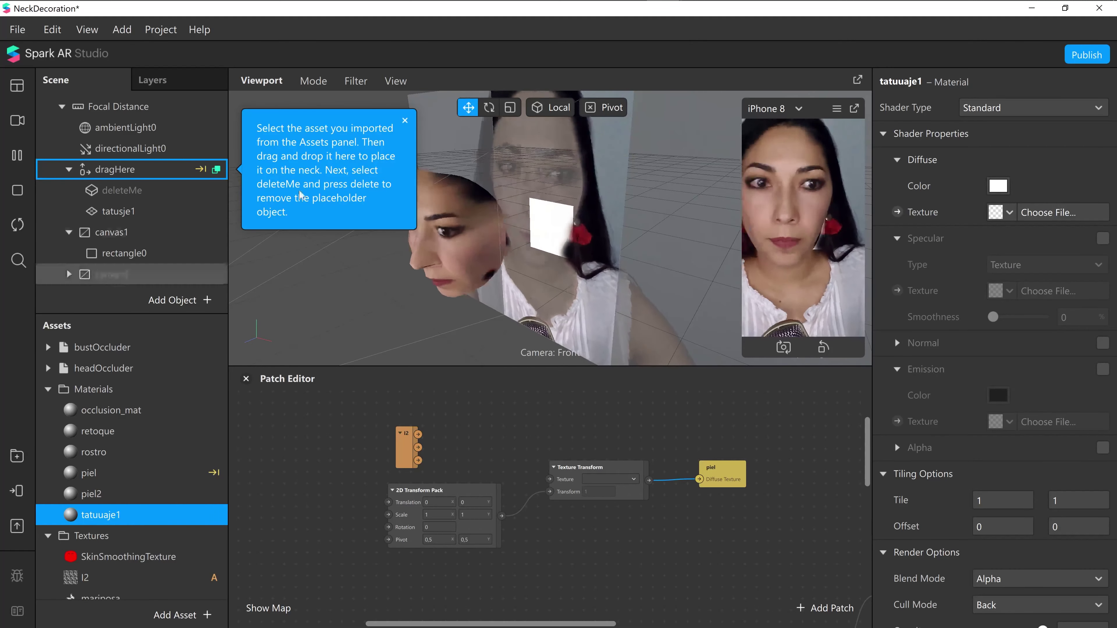
- Set tatuuaje1's shader type to Flat and assign l2 as its diffuse texture
click(999, 109)
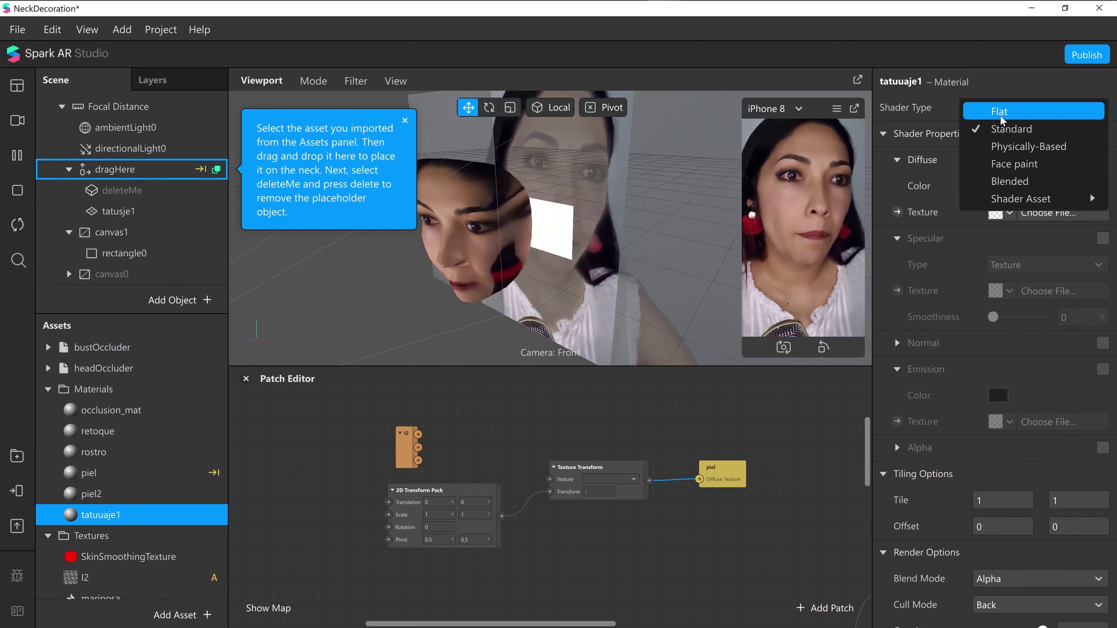
click(1017, 115)
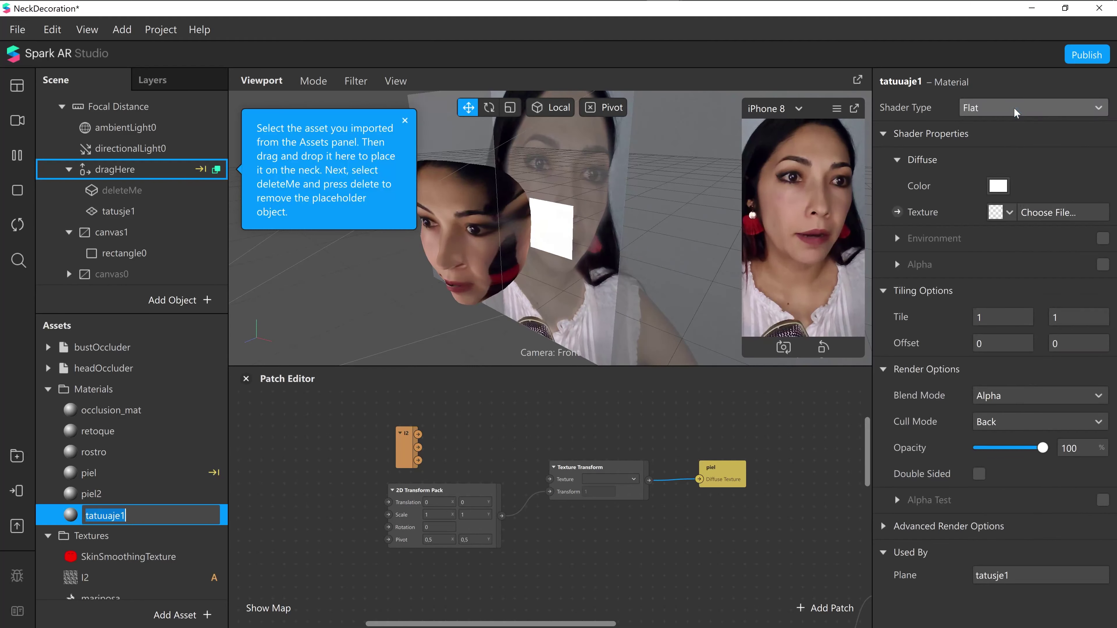
click(1007, 213)
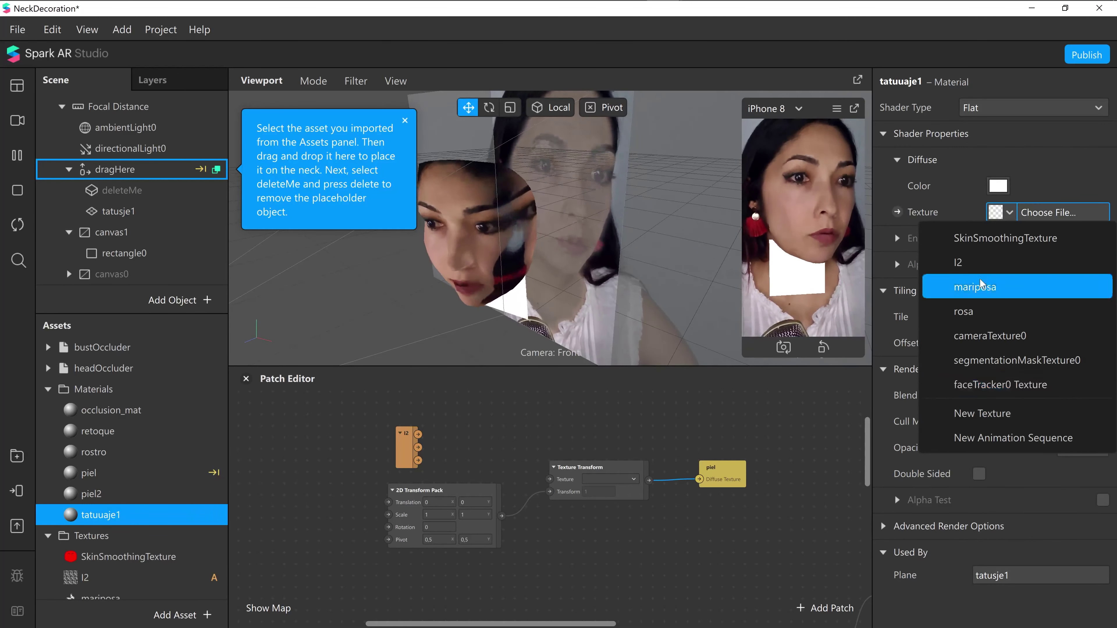
click(967, 262)
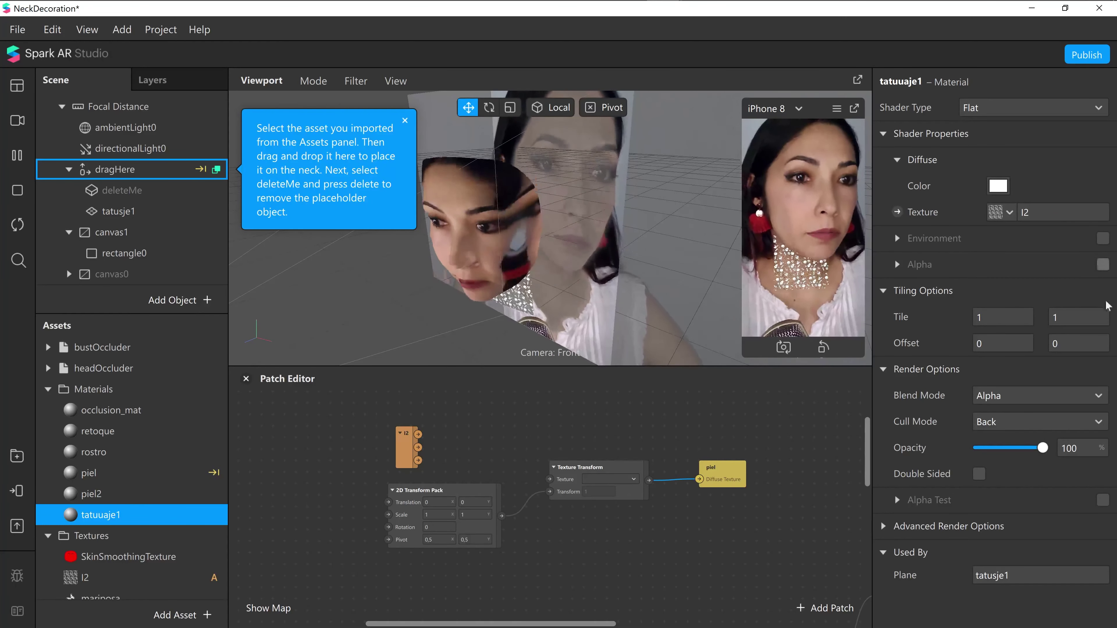
- Enable Alpha Test on tatuuaje1 and turn off Use Depth Test in its advanced render options
click(1103, 500)
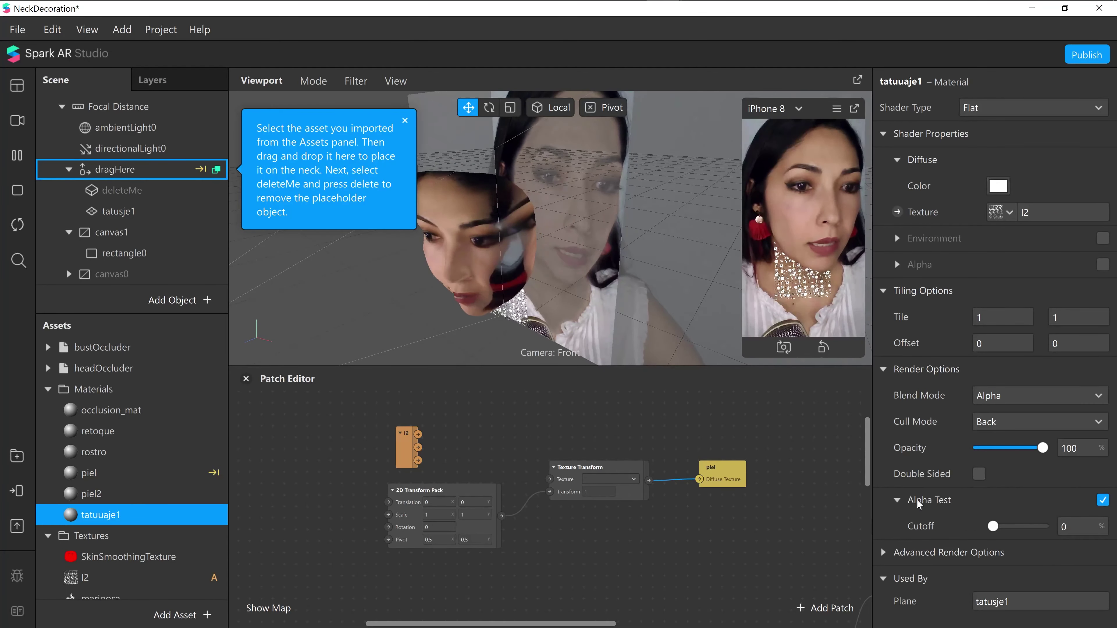
click(884, 551)
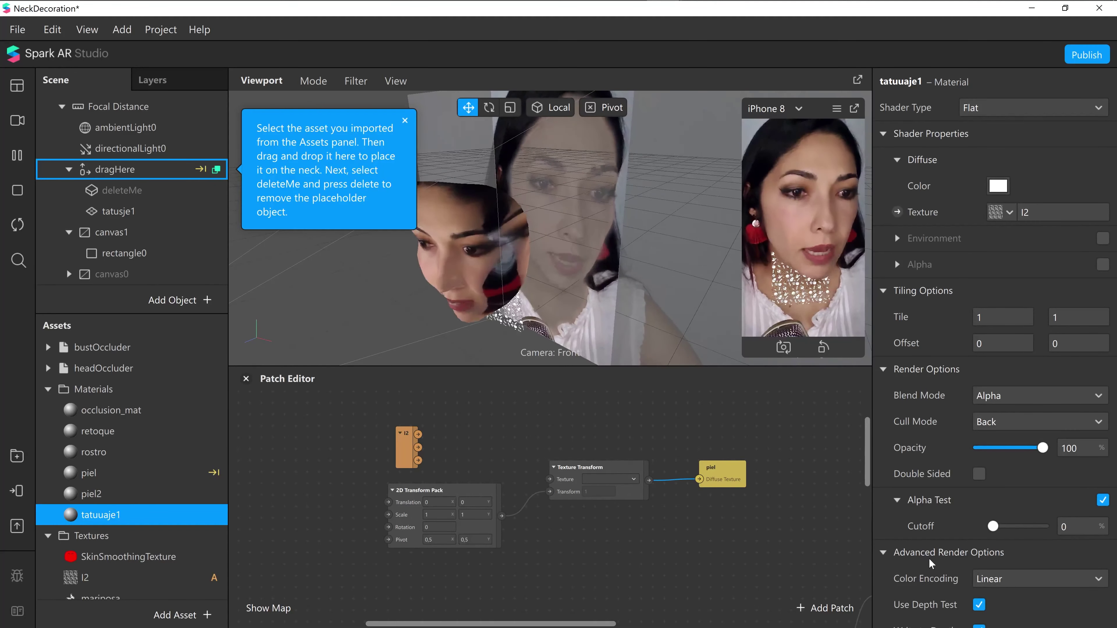
scroll(933, 555, down, 3)
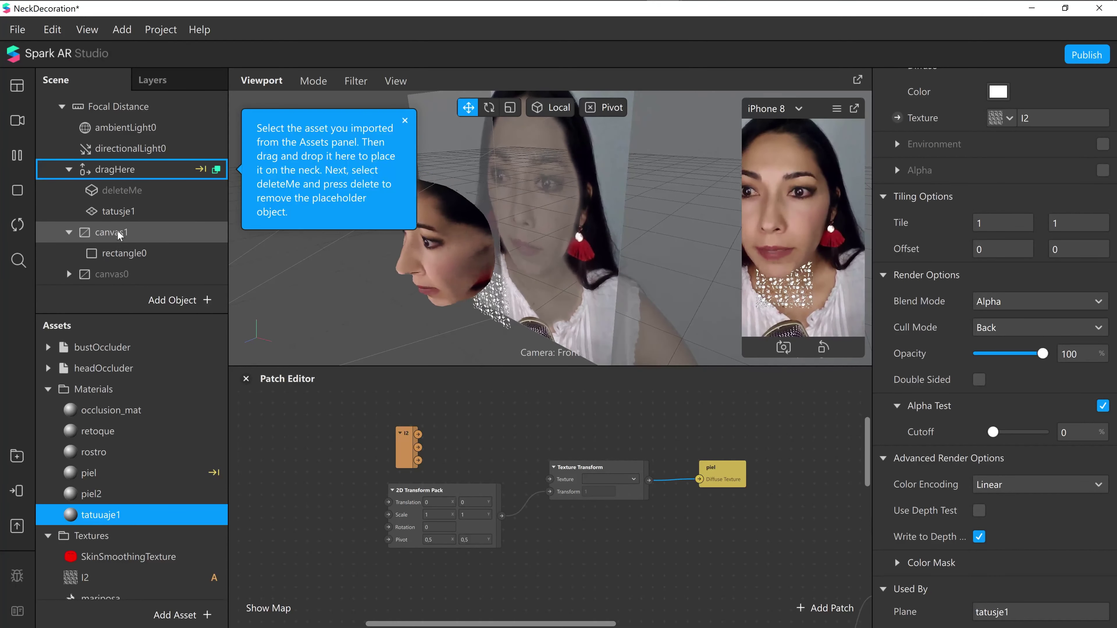
- Put canvas1 and its children on a new layer and check the layer order
click(129, 221)
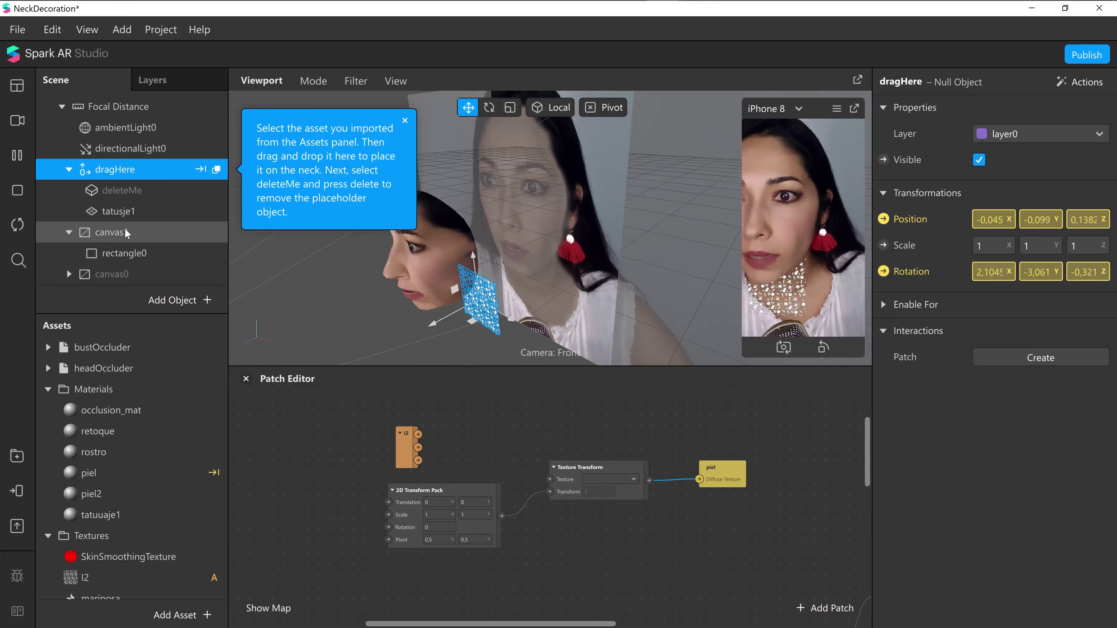
scroll(134, 224, up, 1)
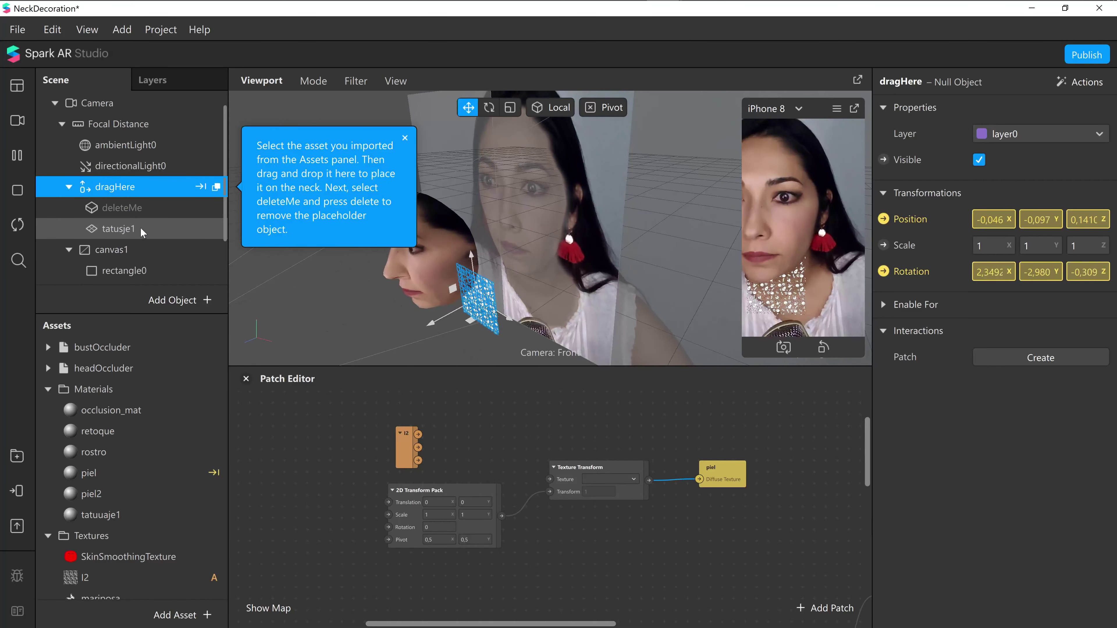
click(113, 249)
scroll(153, 208, down, 1)
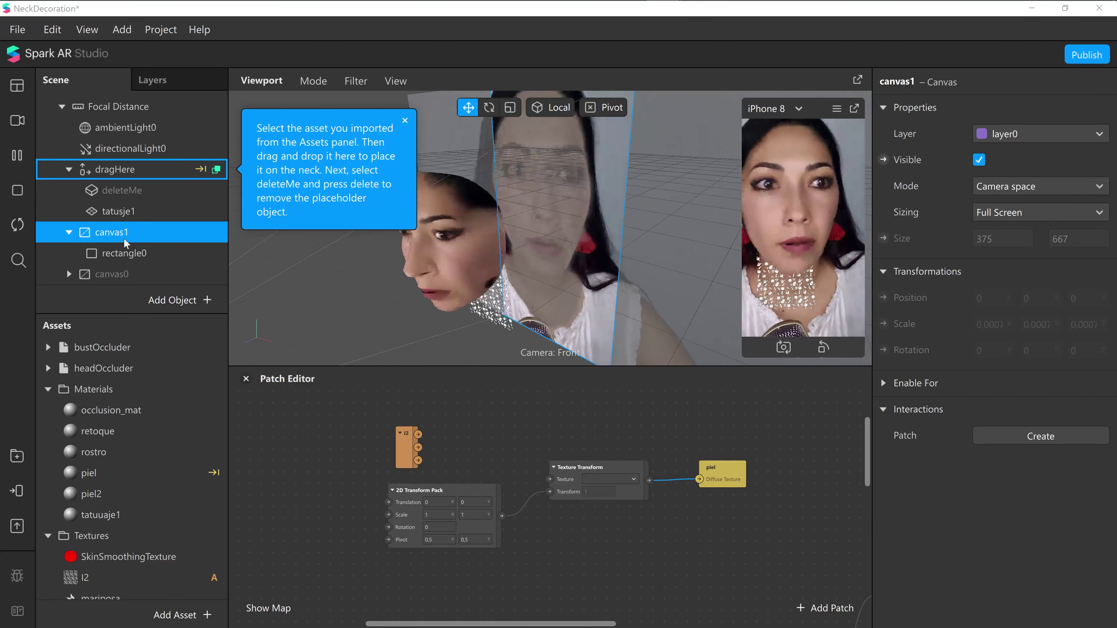
click(1015, 134)
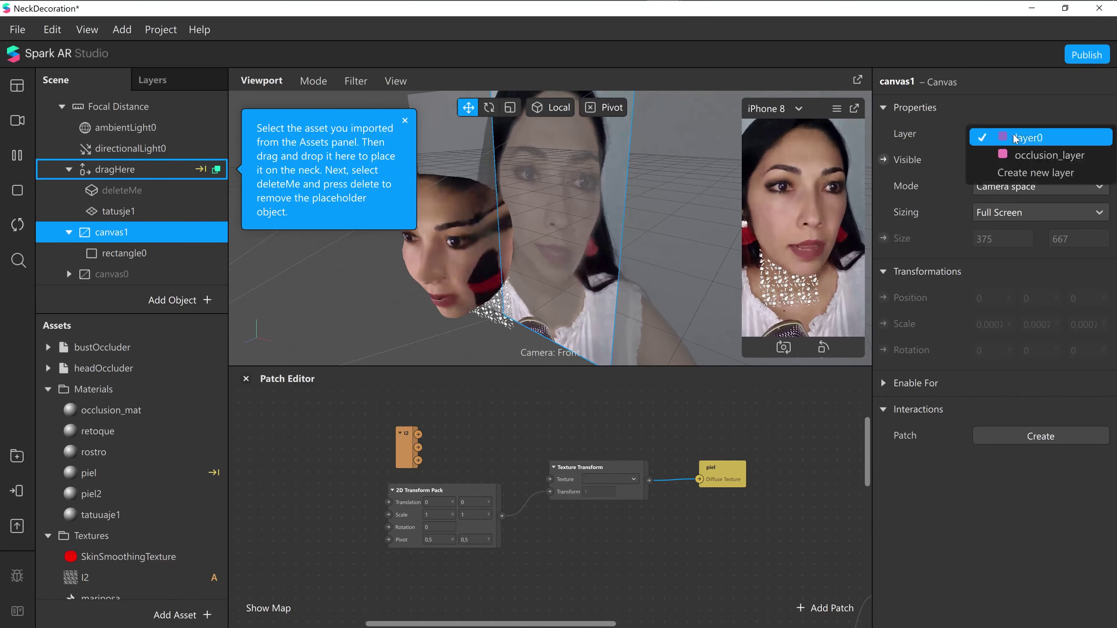
click(1045, 176)
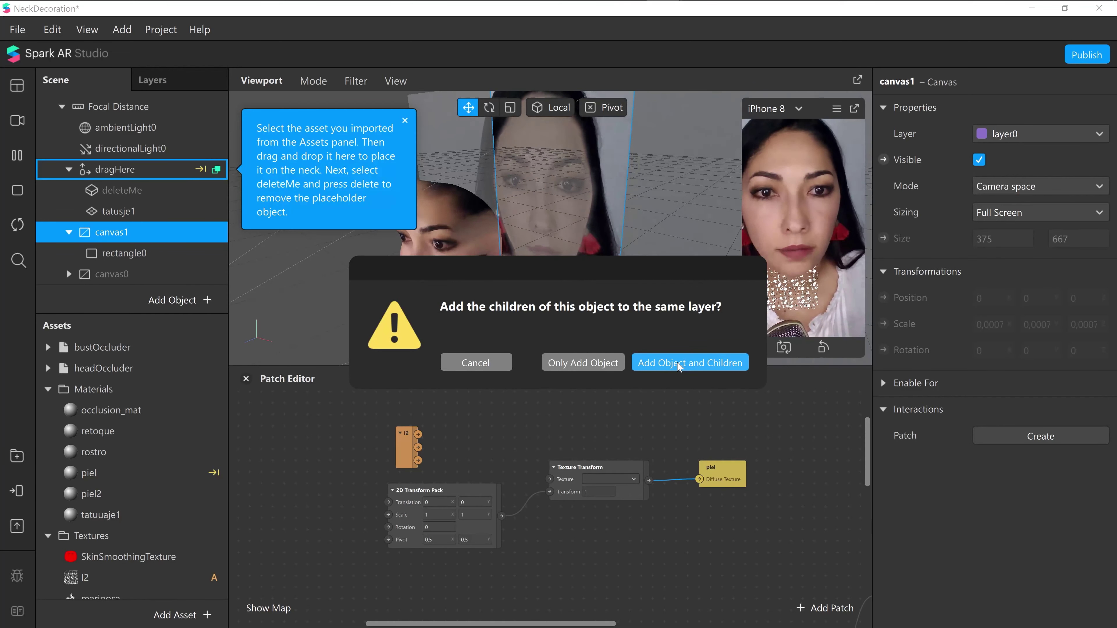
click(686, 365)
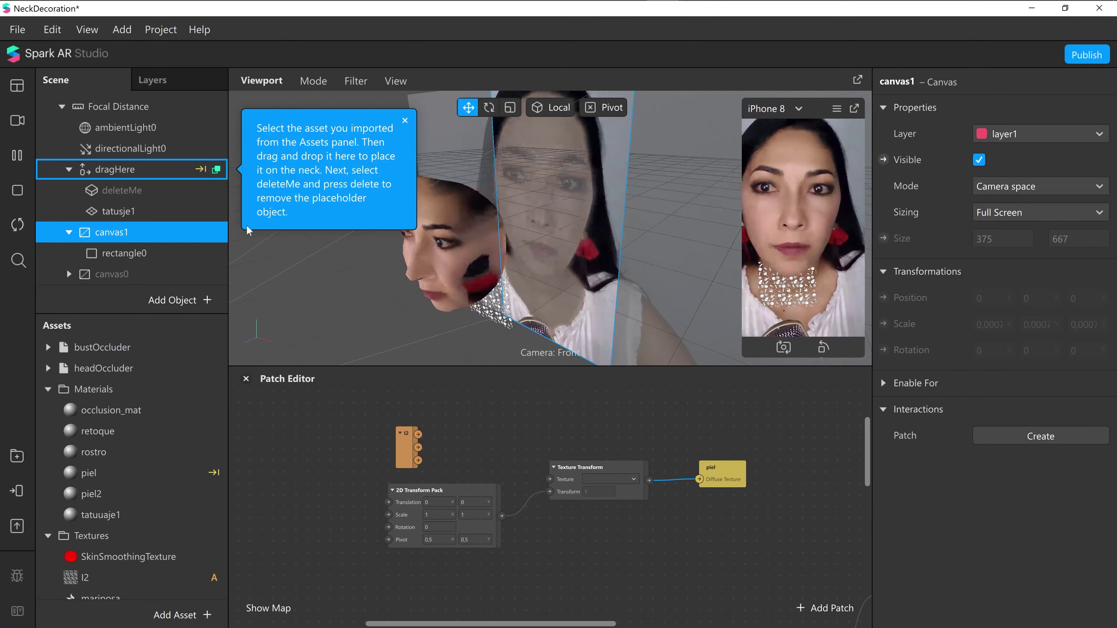
click(197, 77)
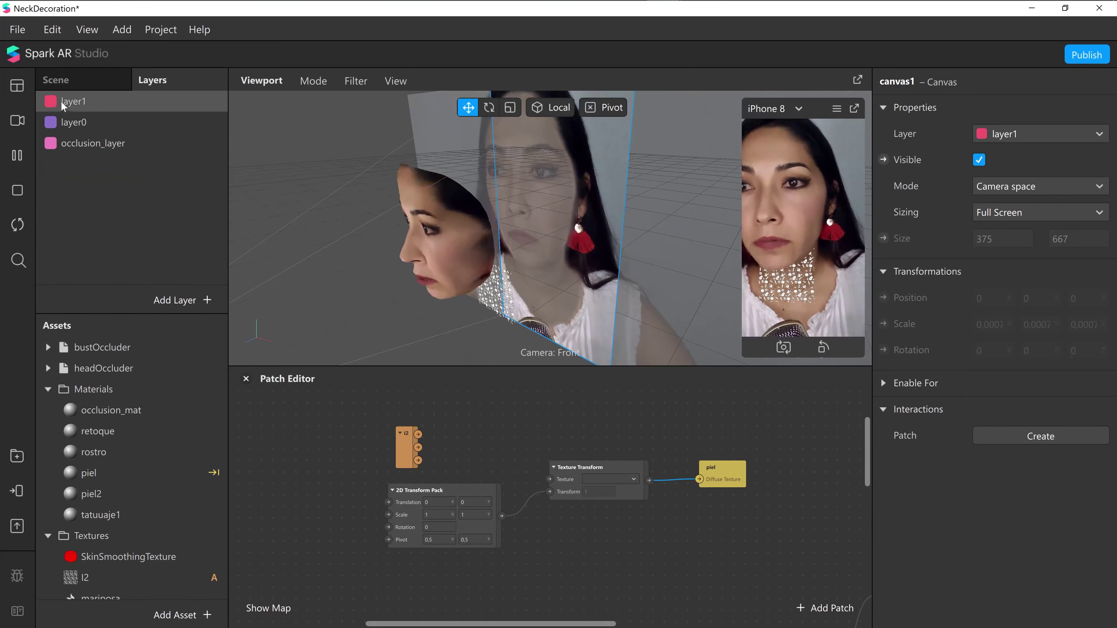
click(78, 76)
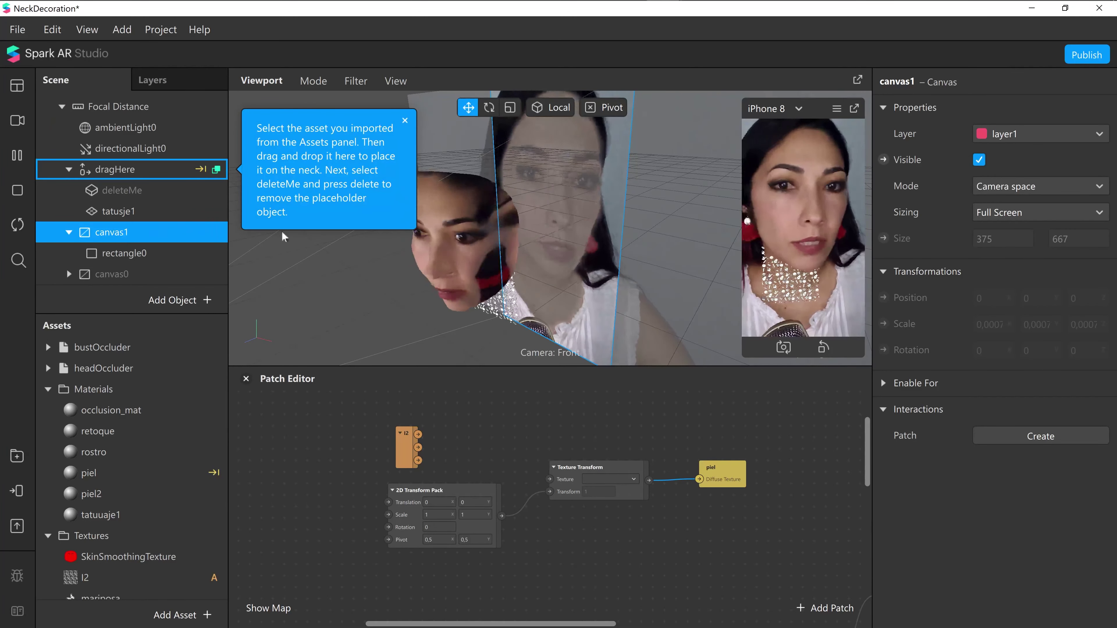
- Scale the tatusje1 plane uniformly to about 3.75 and lower it over the neck to about -0.148 in Y
click(128, 212)
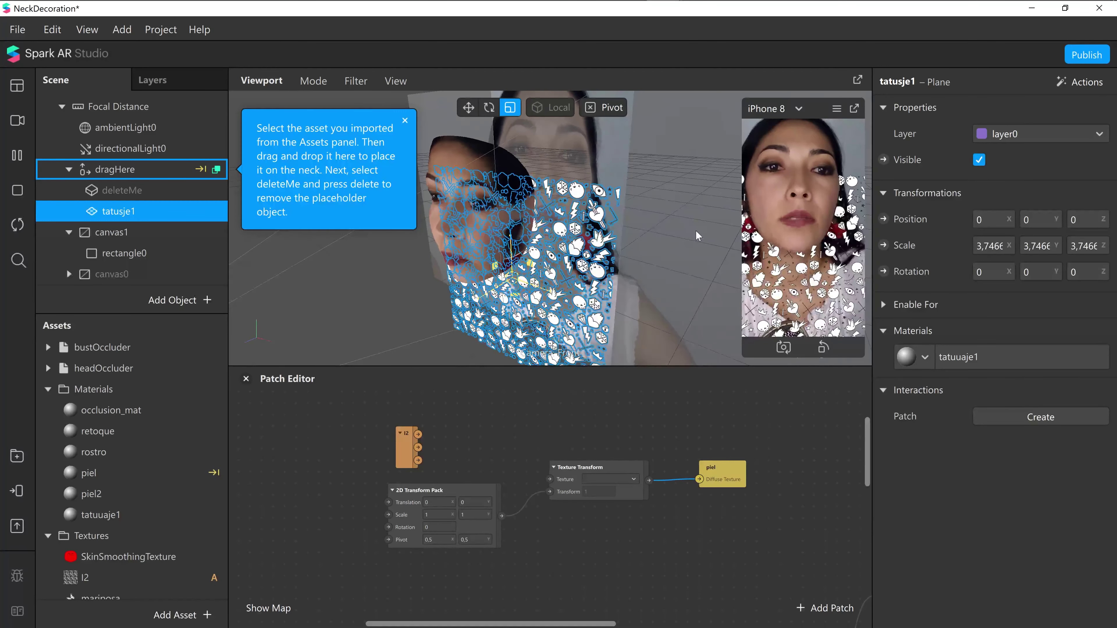
click(469, 107)
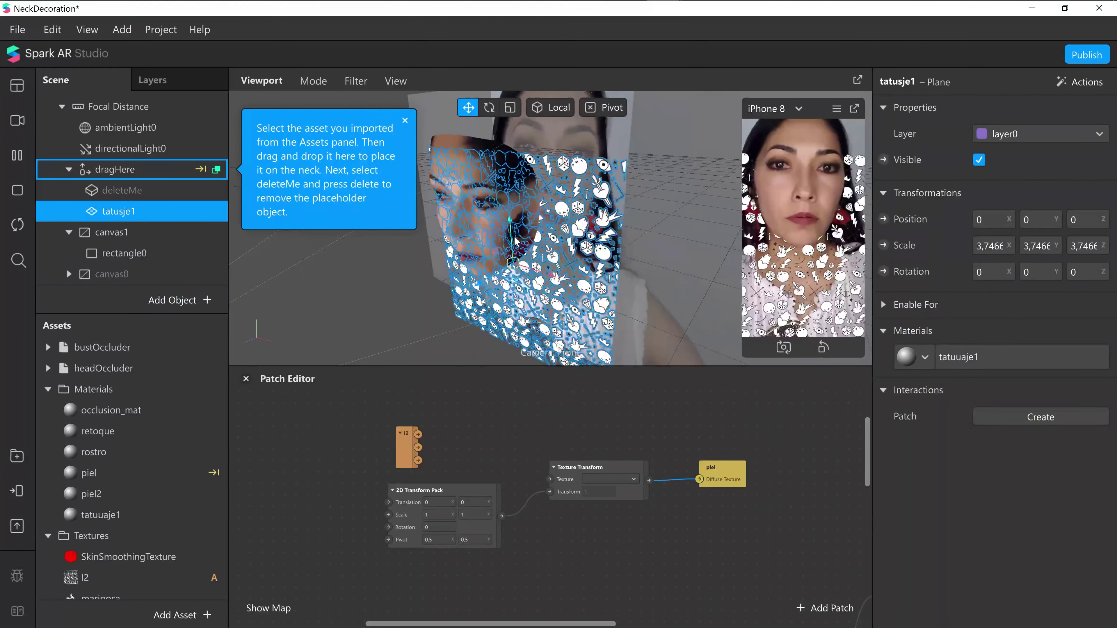
drag(509, 220, 518, 304)
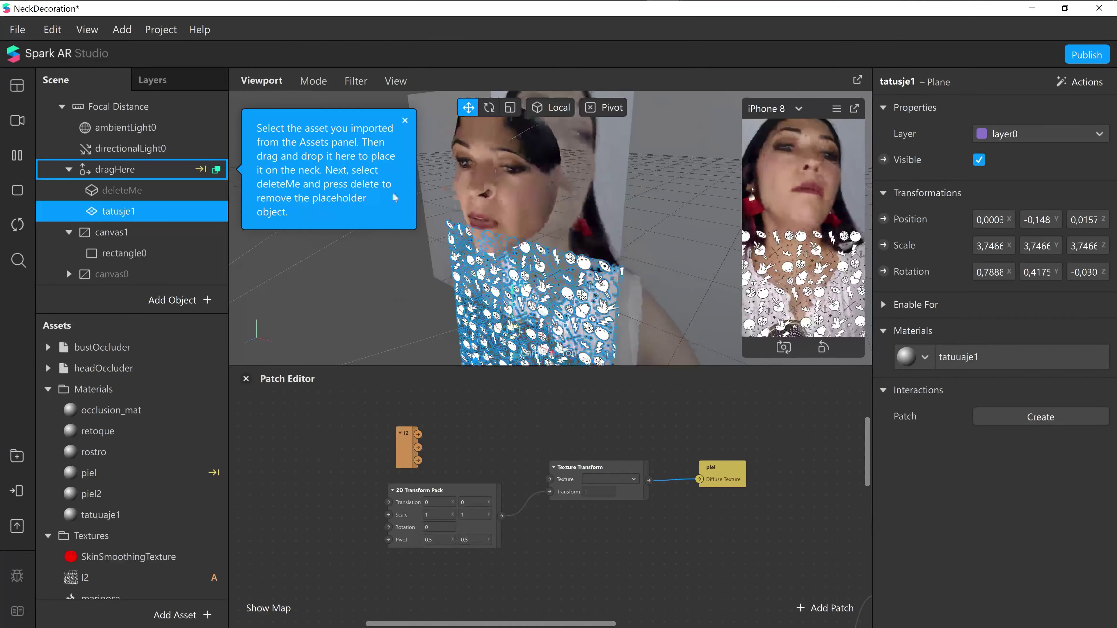
- Set the tatuuaje1 material's blend mode to Multiply
double_click(100, 515)
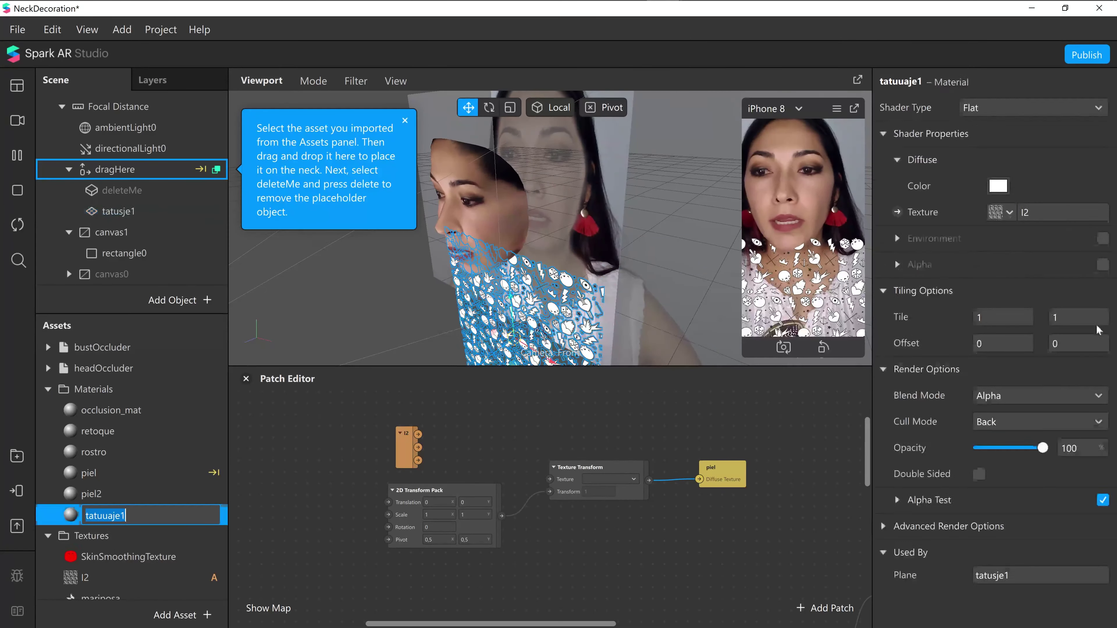
click(1011, 395)
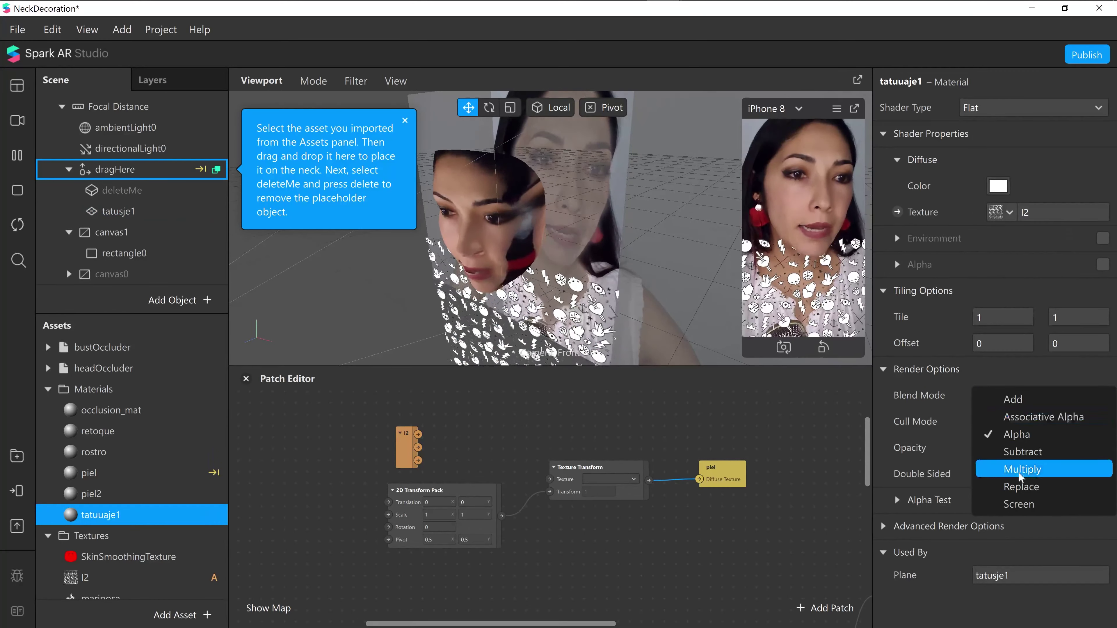
click(1025, 467)
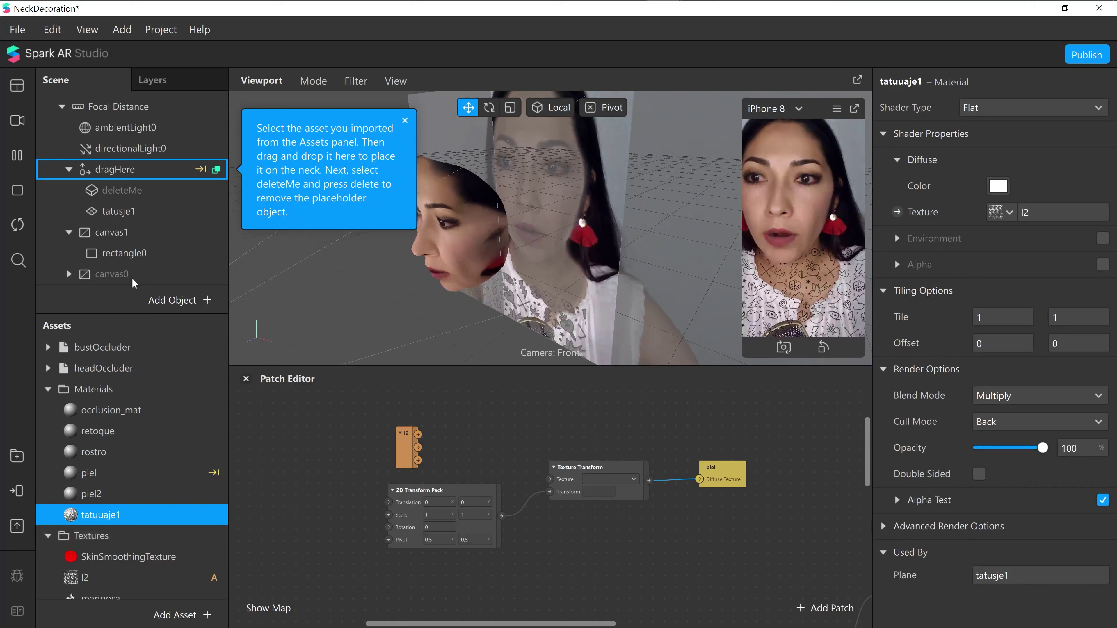
- Examine the occluders object under faceTracker0 and the settings of the piel2 material
scroll(150, 240, down, 2)
scroll(149, 240, up, 2)
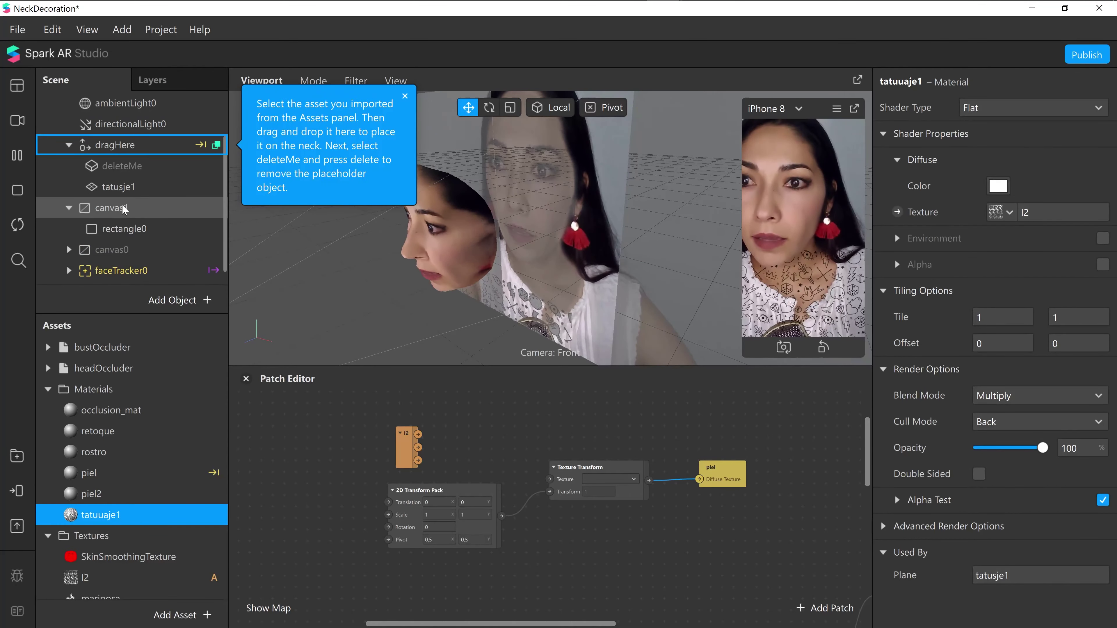
scroll(115, 247, down, 1)
scroll(102, 264, up, 1)
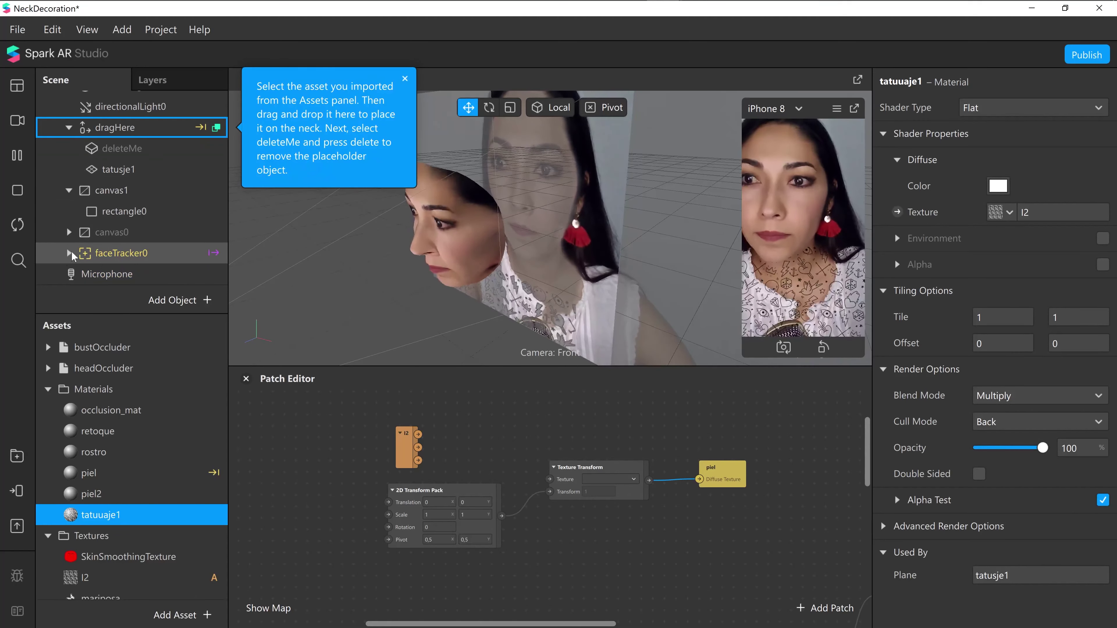
click(69, 253)
click(225, 273)
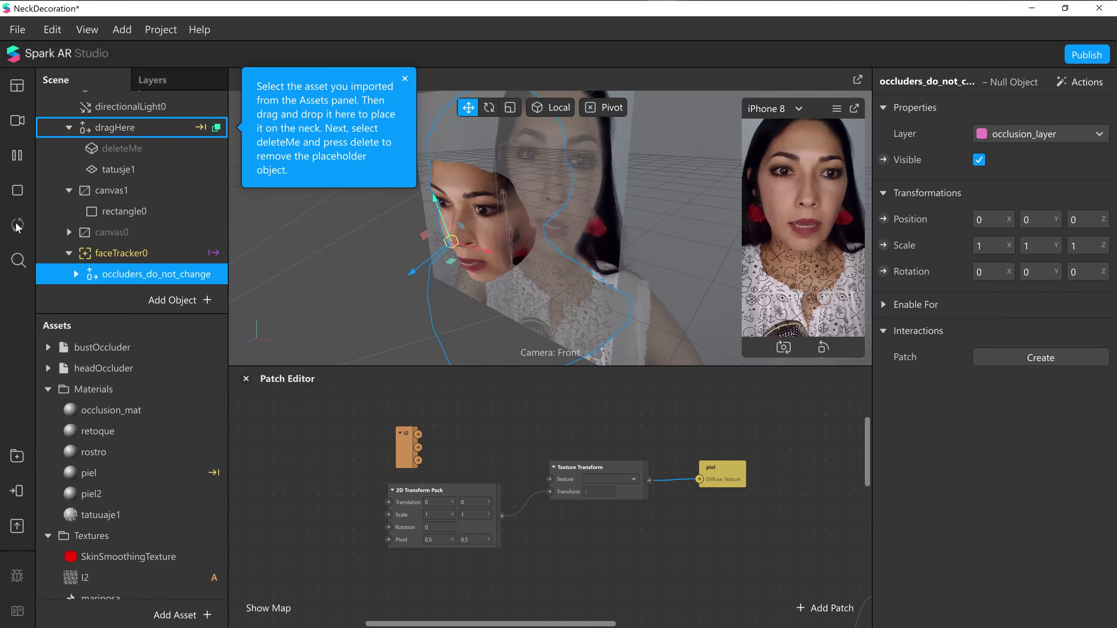
double_click(94, 494)
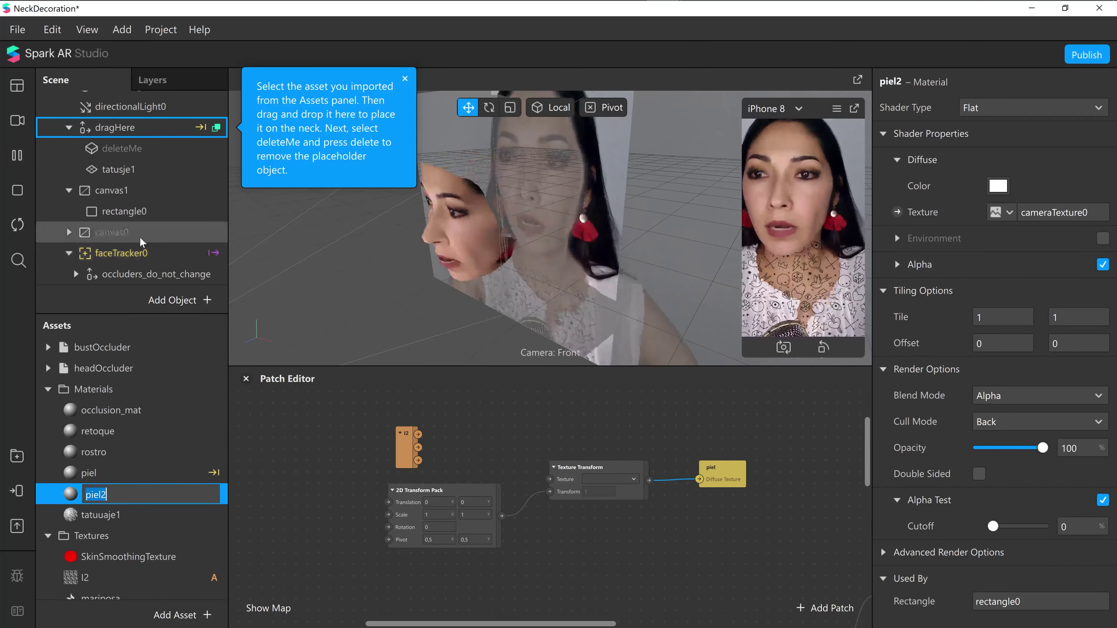
- Enlarge the tatusje1 plane uniformly to about 7.57, lower it to about -0.374 in Y, and hide it
click(131, 172)
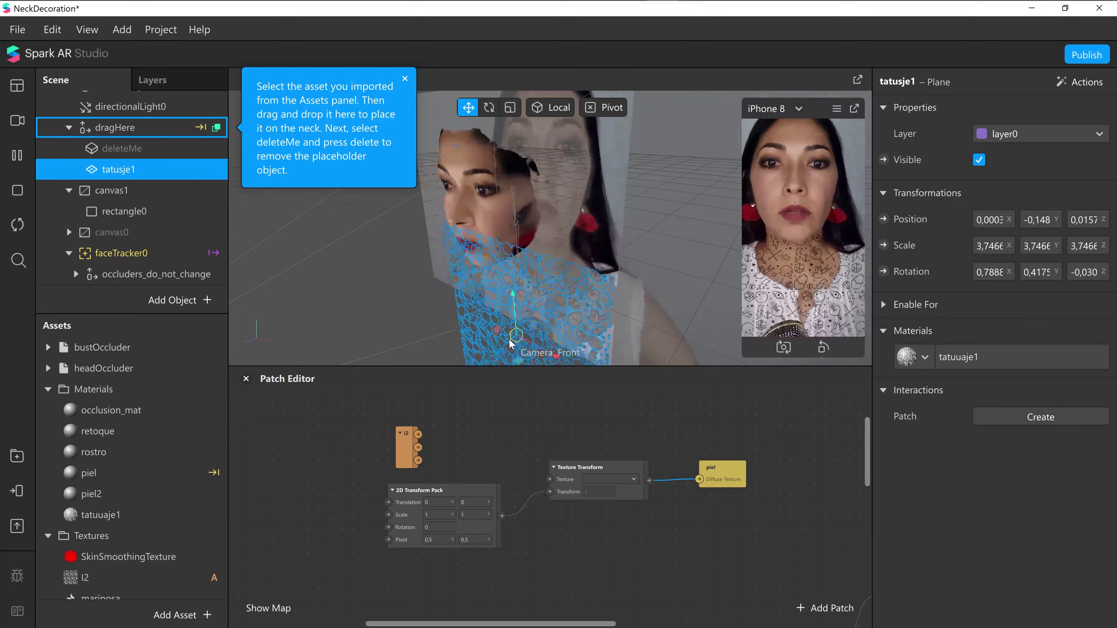
drag(500, 351, 469, 361)
key(r)
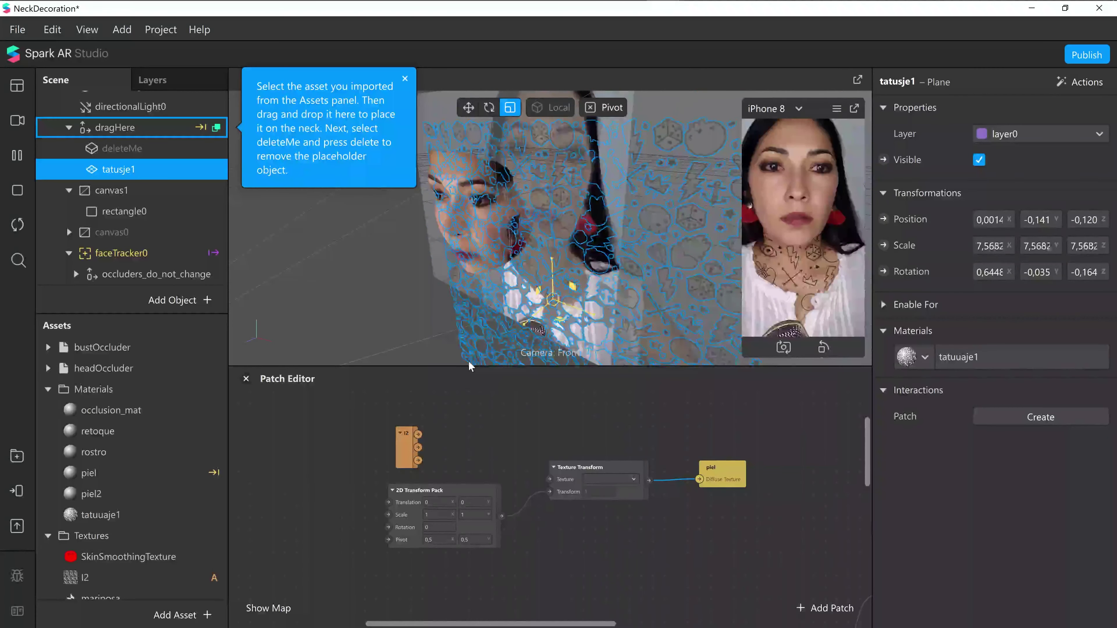
click(468, 108)
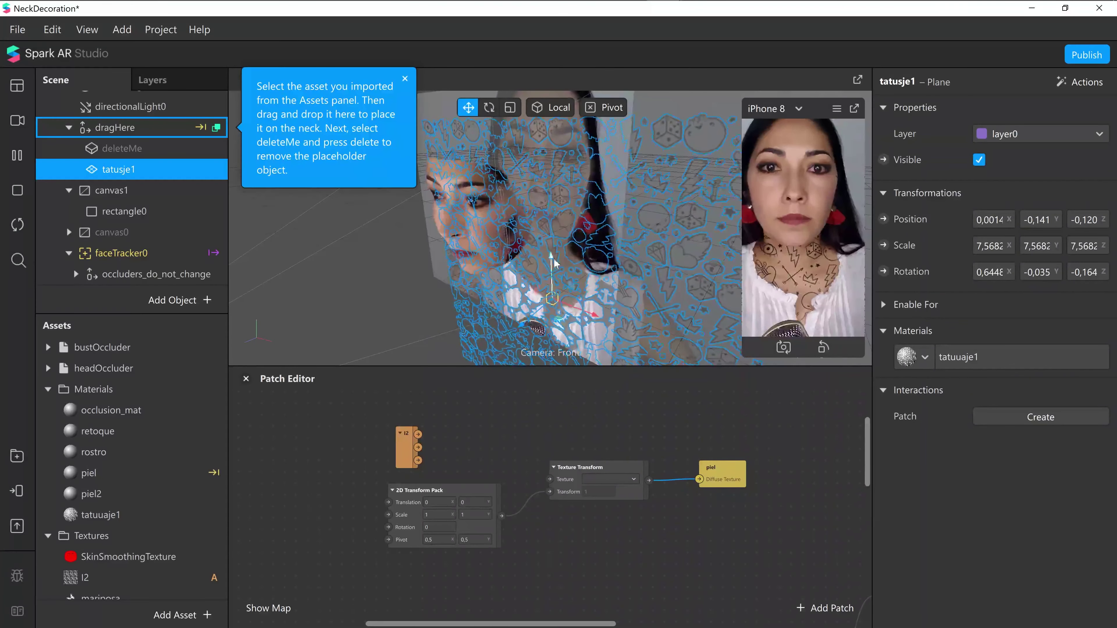
drag(550, 274, 547, 343)
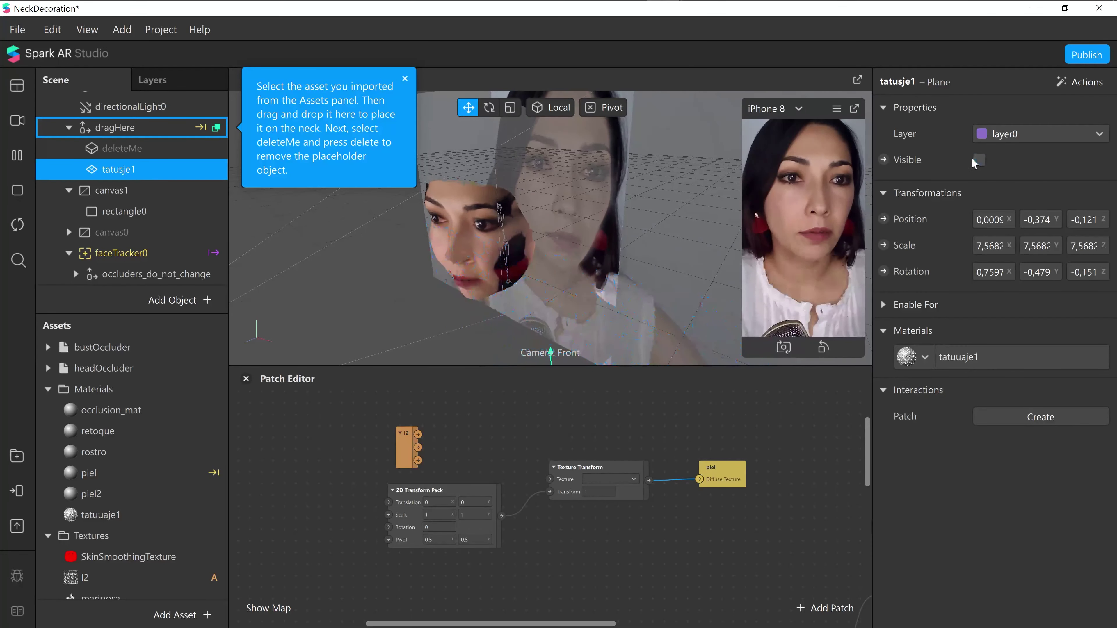
- Add a new plane under dragHere and create a new material for it
right_click(133, 127)
mouse_move(193, 146)
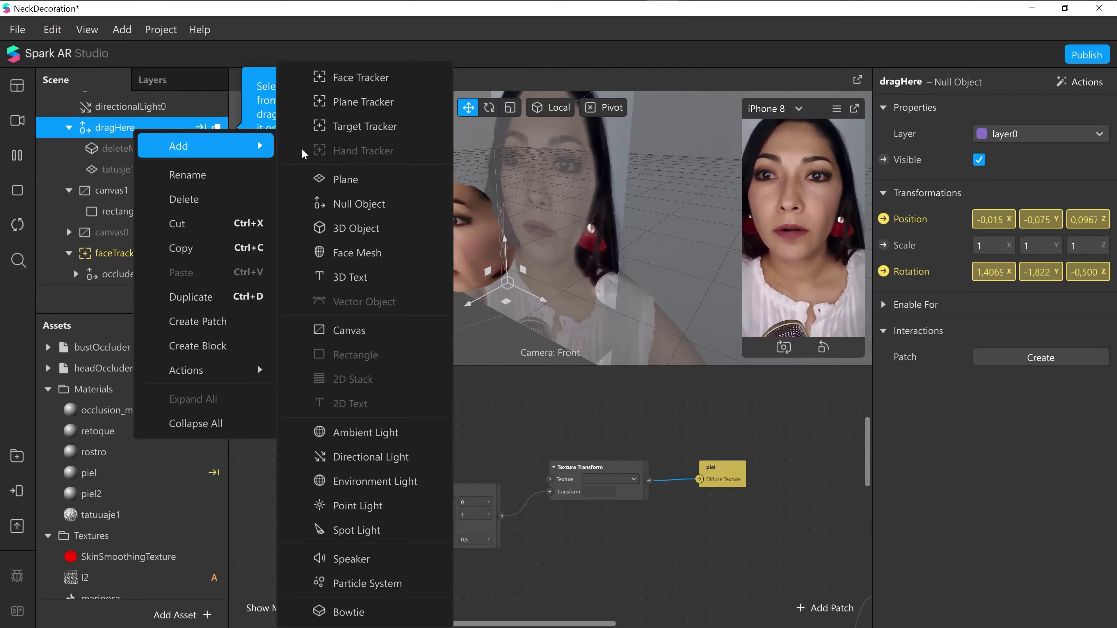
click(350, 184)
click(1103, 332)
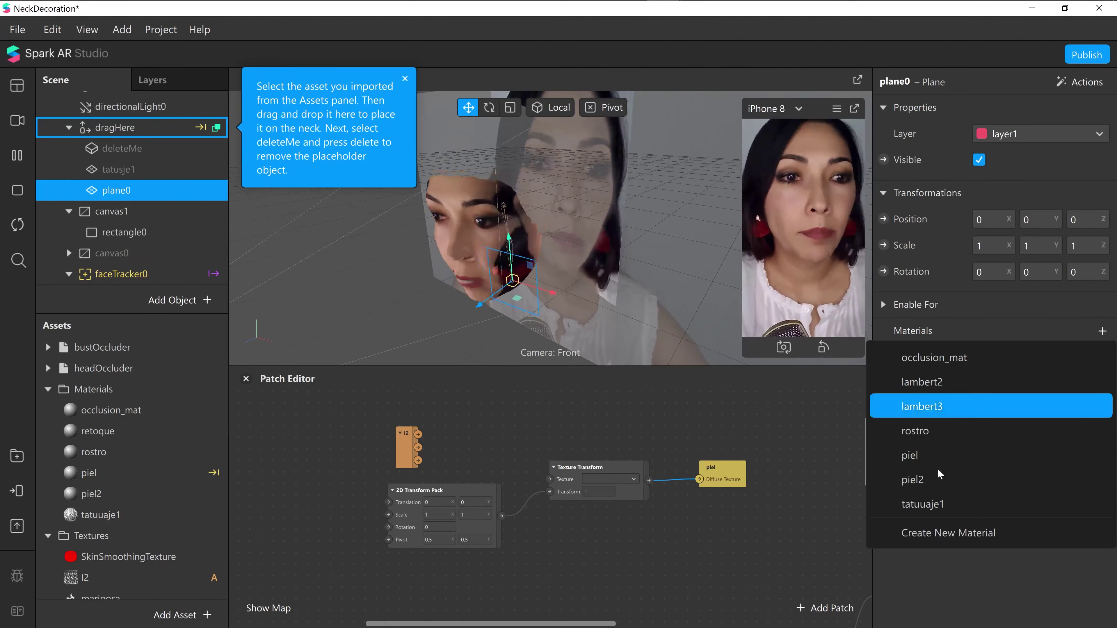
click(950, 532)
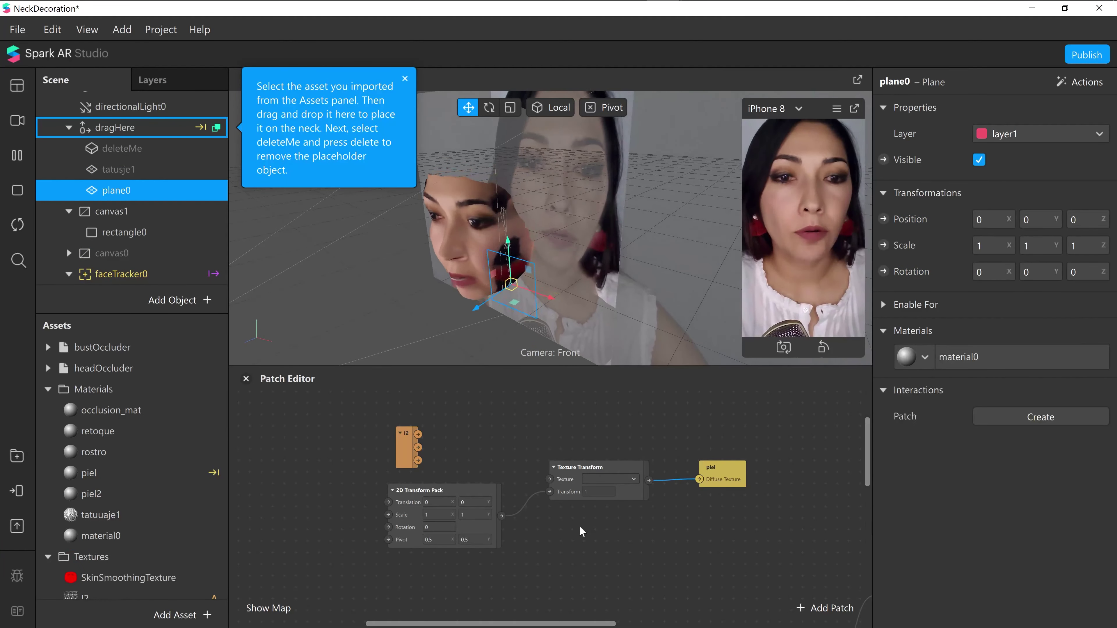
- Set material0's shader type to Flat and assign mariposa as its diffuse texture
click(111, 535)
click(1026, 114)
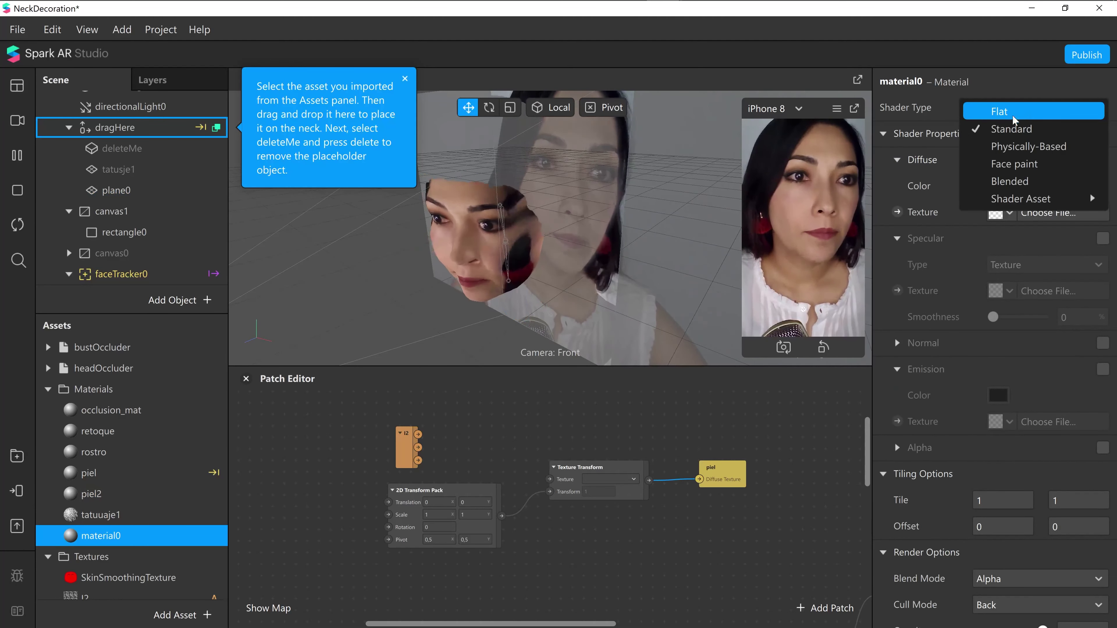
click(1007, 113)
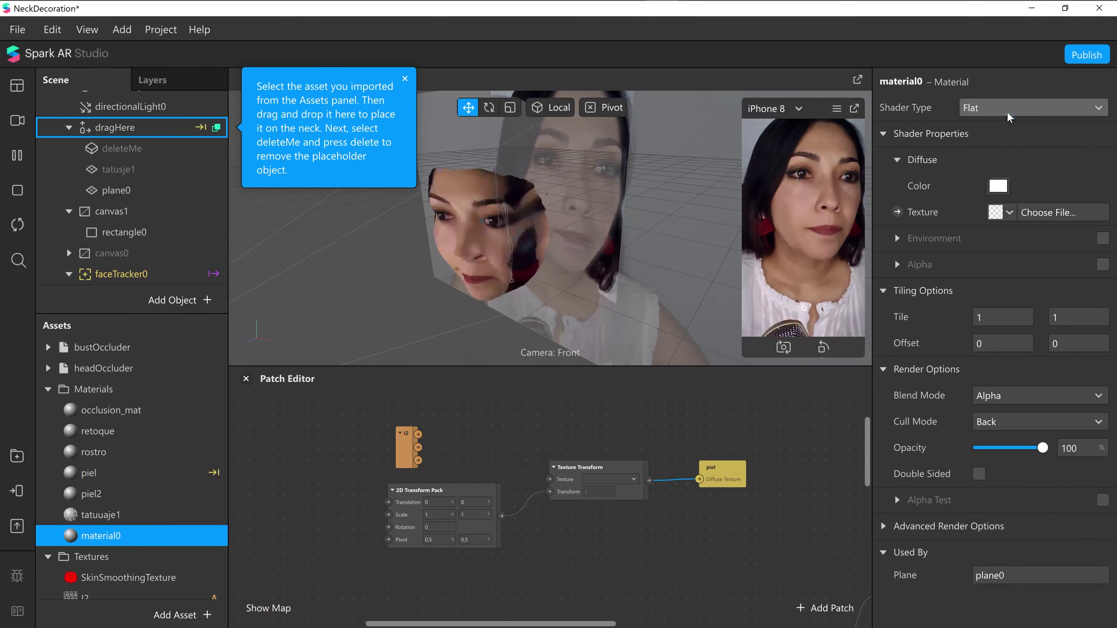
click(1010, 213)
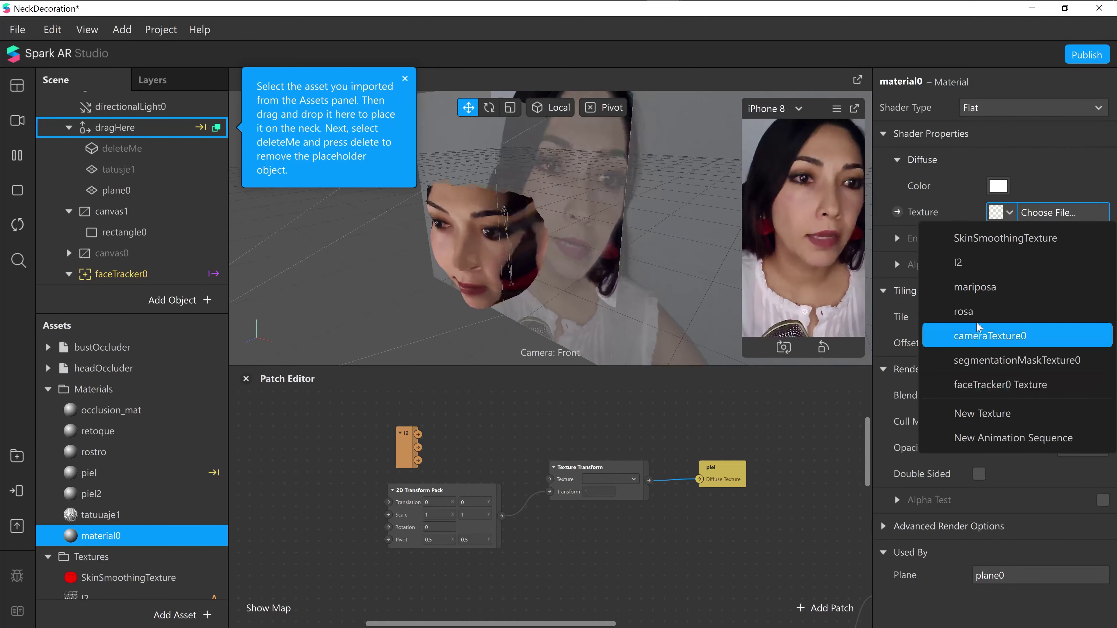
click(975, 287)
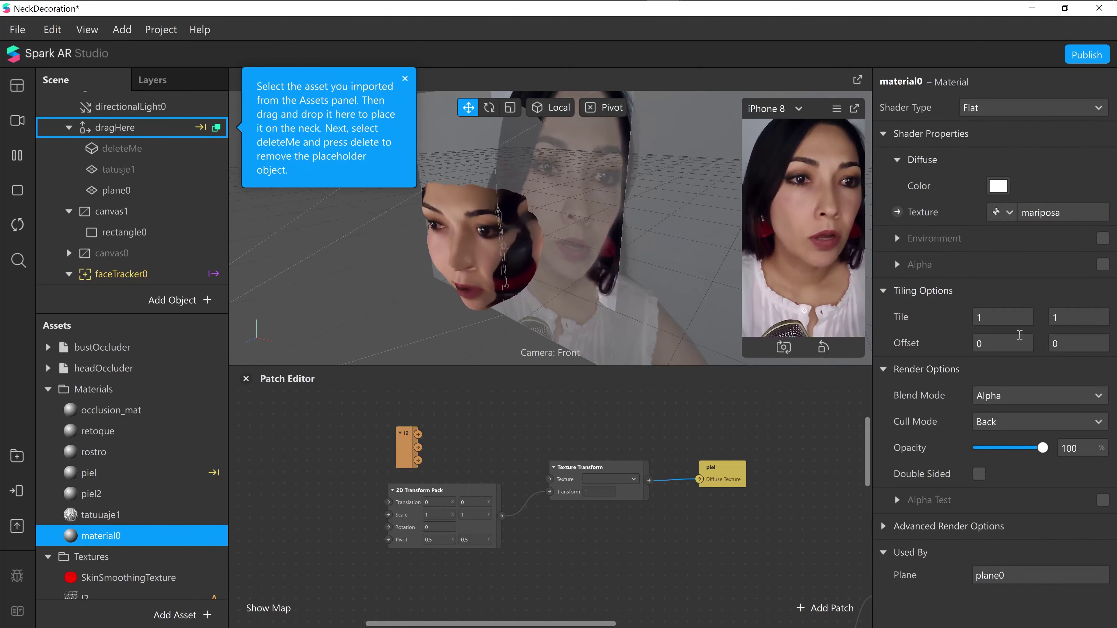
- Enable Alpha Test on material0 and set its blend mode to Multiply
click(1104, 501)
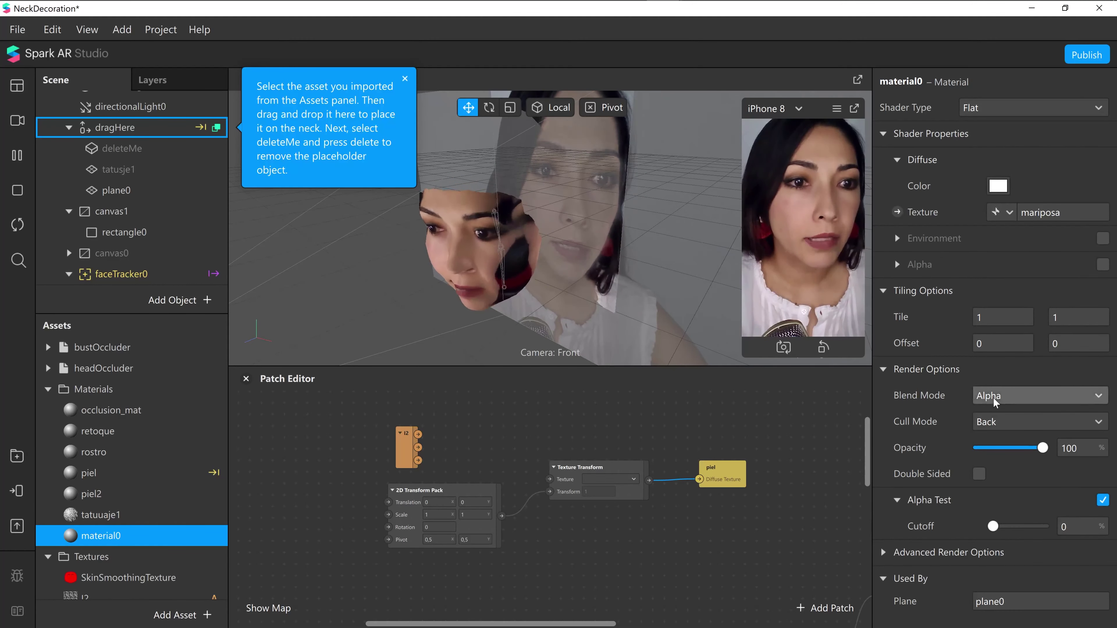
click(1008, 396)
click(1016, 469)
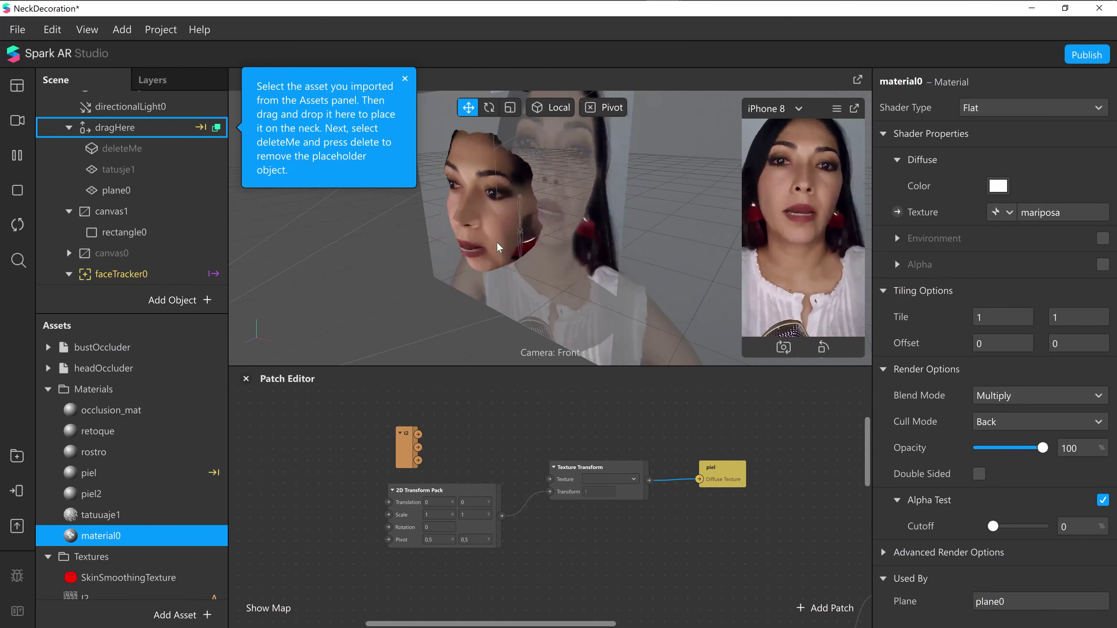
- Scale plane0 uniformly to about 2.3 and position it on the neck at about 0.032, -0.054, 0.056
click(117, 191)
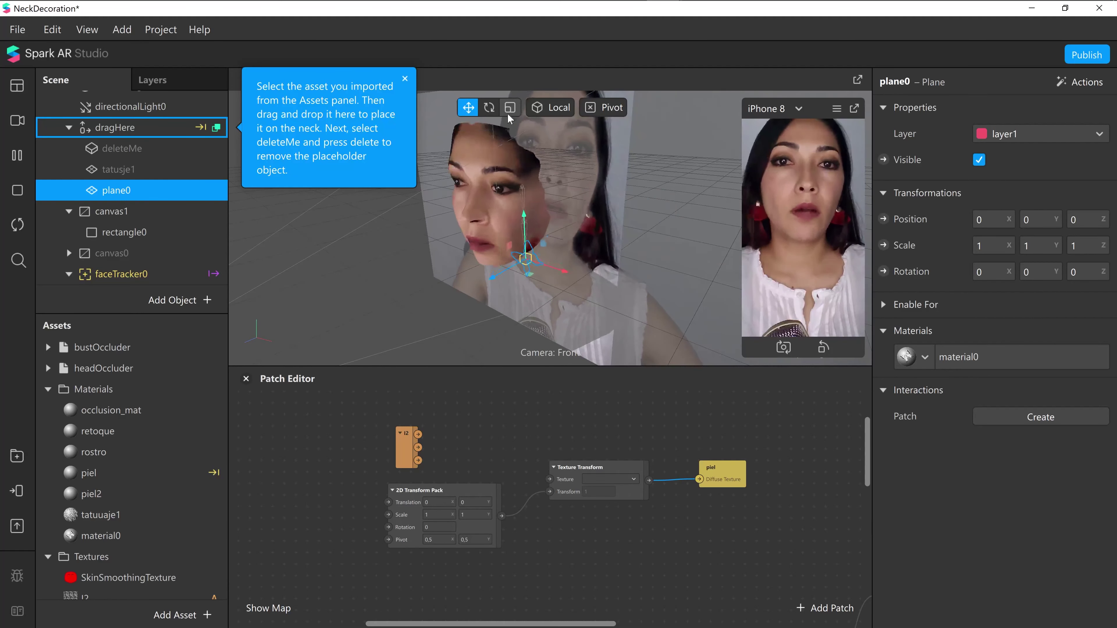
drag(494, 287, 494, 297)
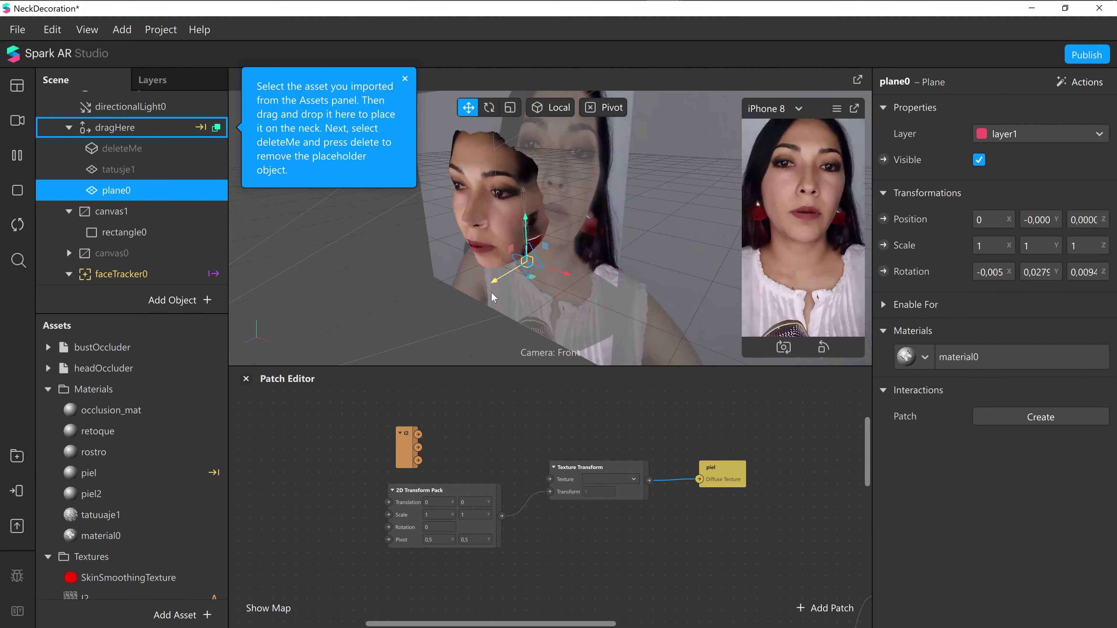
drag(465, 332, 456, 339)
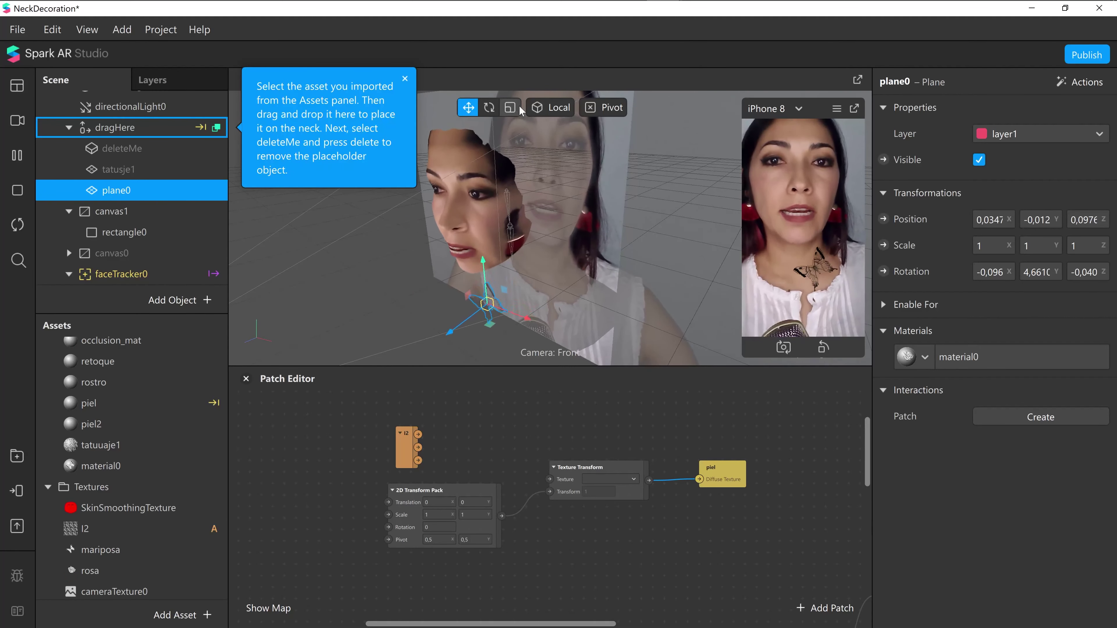
click(510, 109)
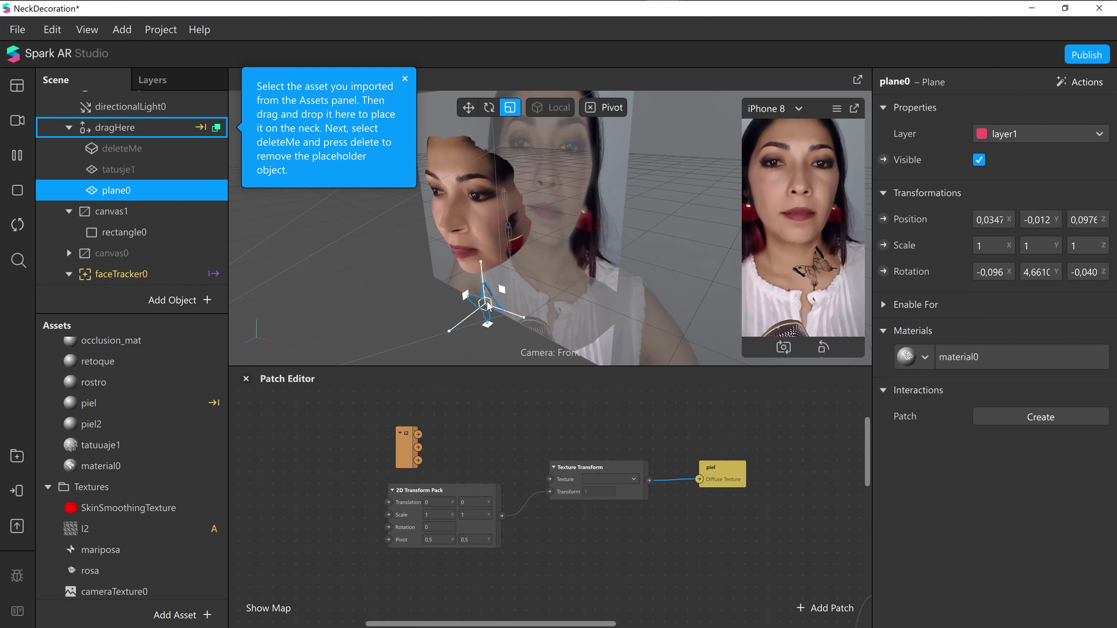
drag(488, 307, 518, 289)
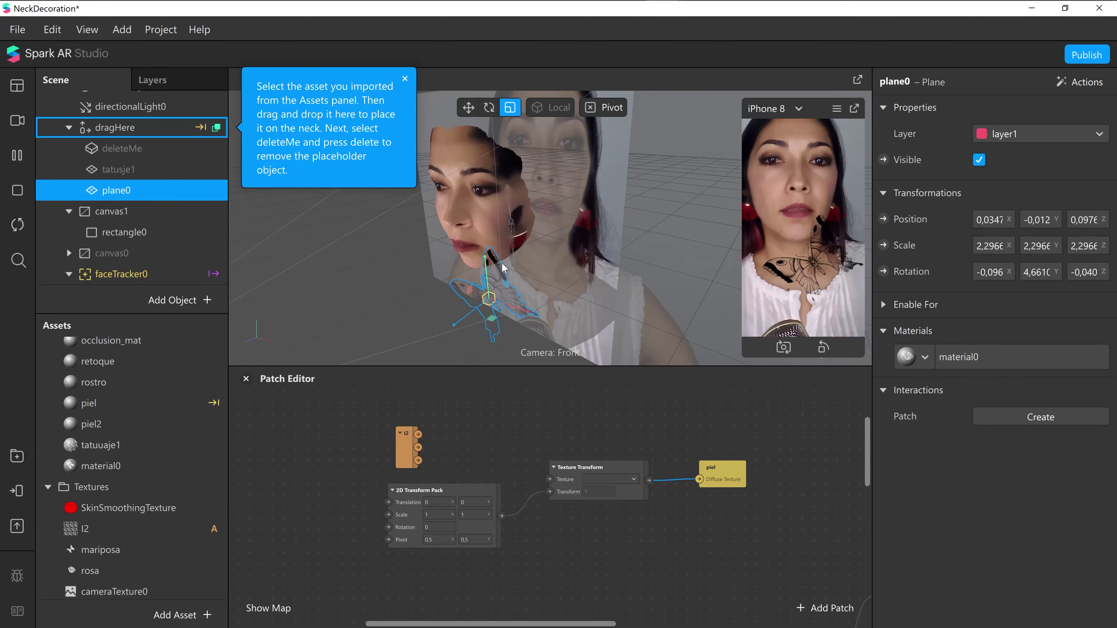
key(w)
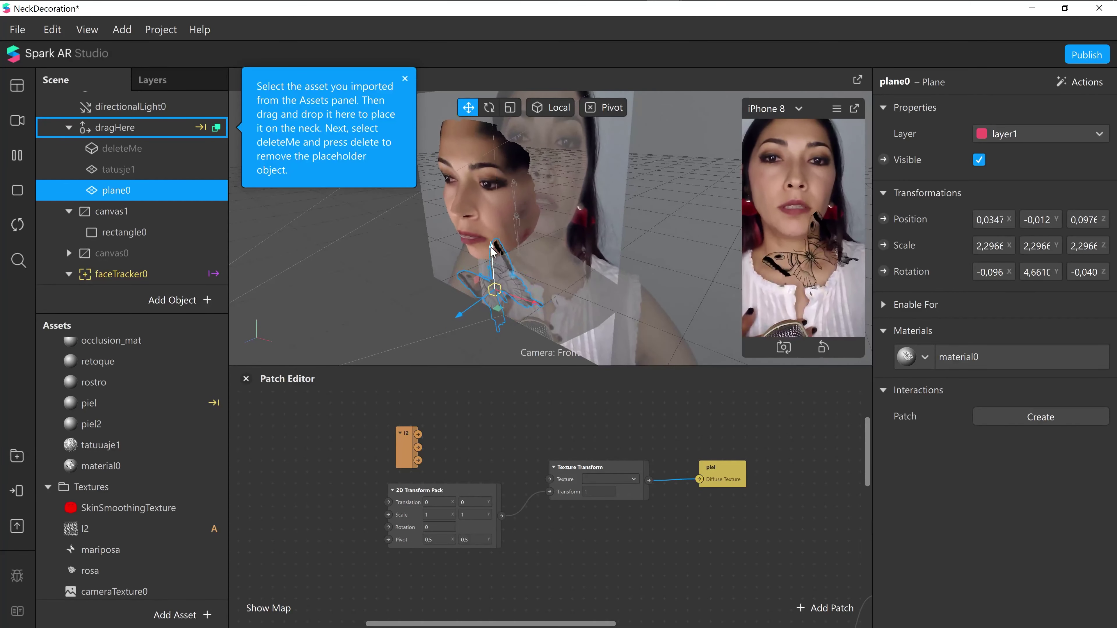
drag(494, 277, 494, 282)
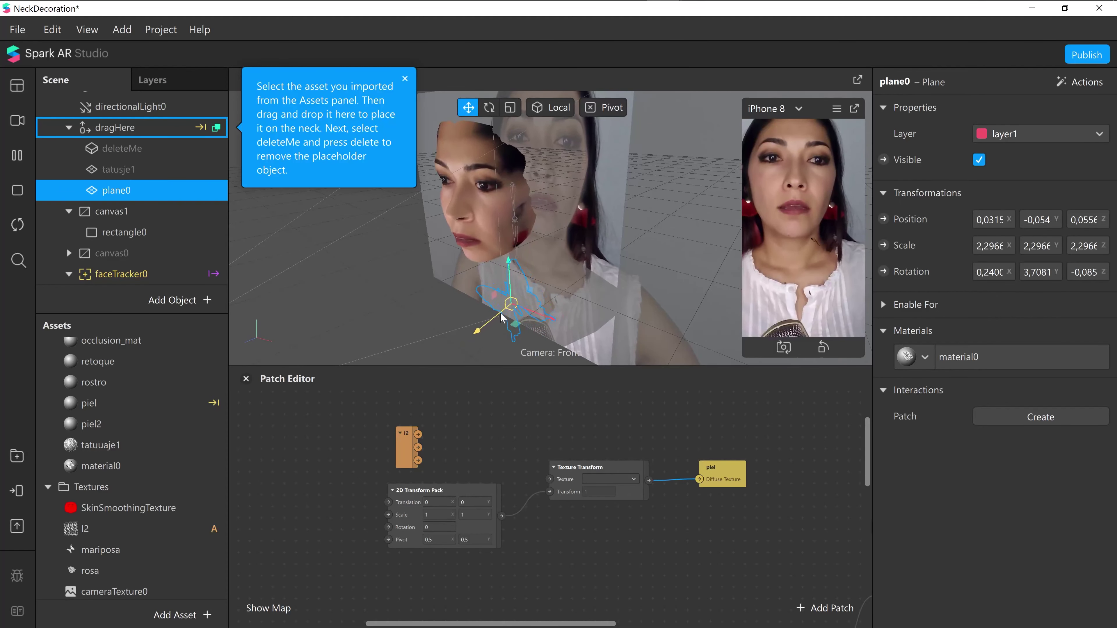
- Turn off Use Depth Test in material0's advanced render options
double_click(106, 467)
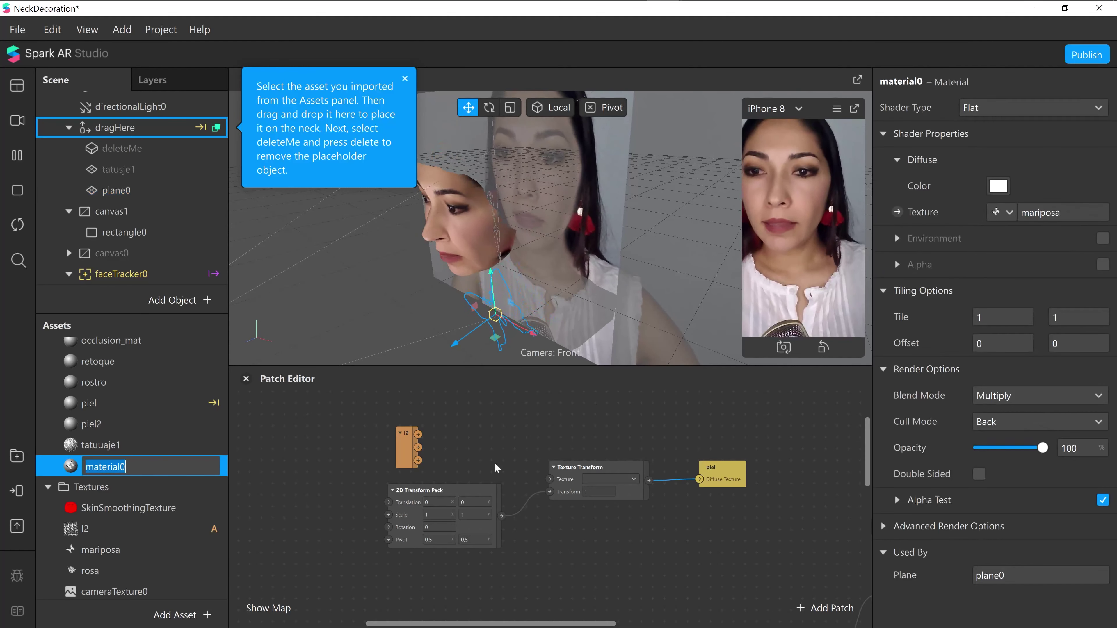
click(883, 527)
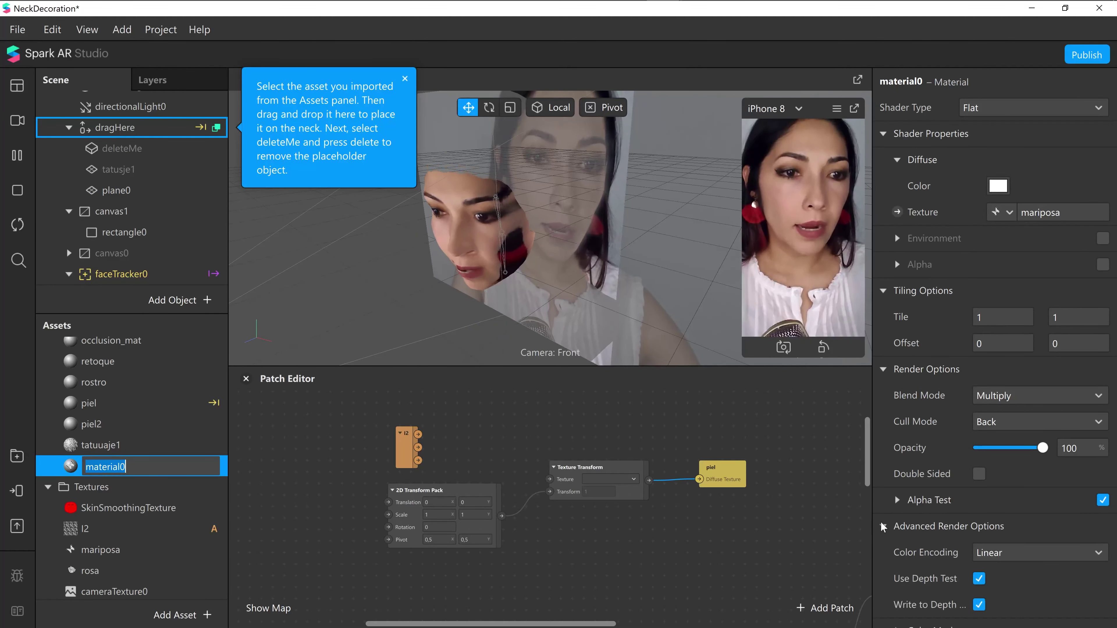
click(980, 580)
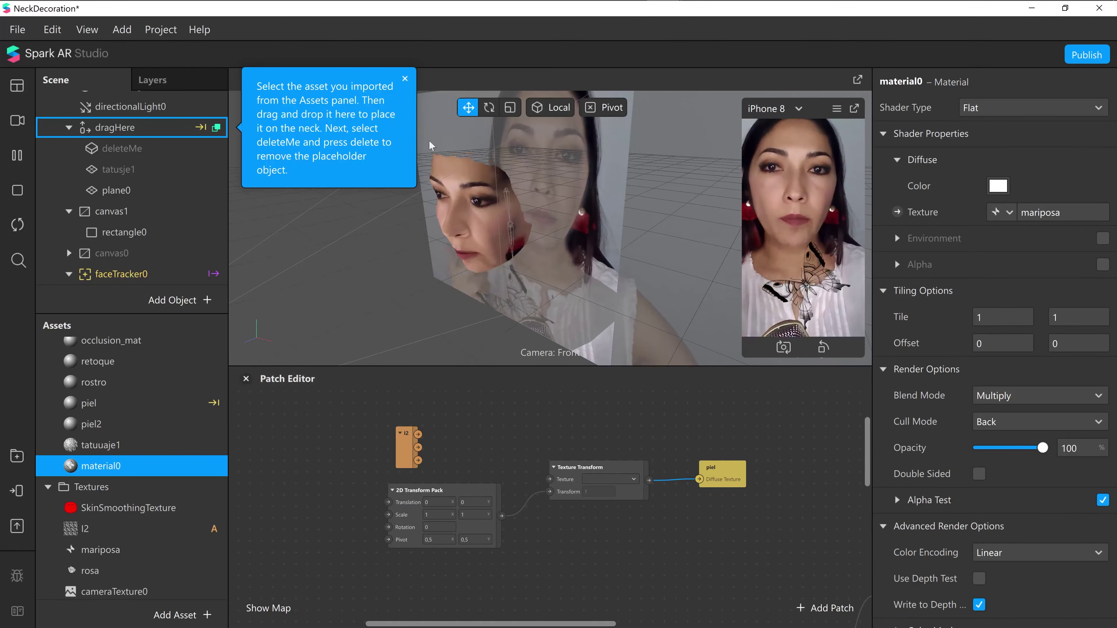
- Enlarge the mariposa plane to about 5.67, reposition it at about -0.222 in Y and -0.384 in Z, and assign it to layer0
click(115, 189)
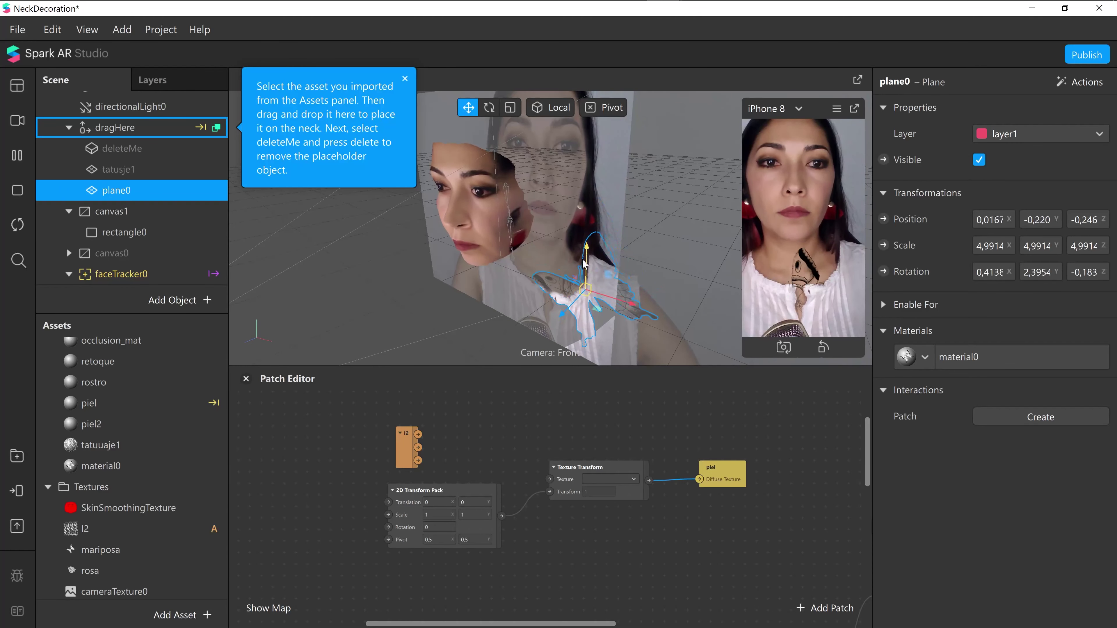
drag(583, 263, 585, 259)
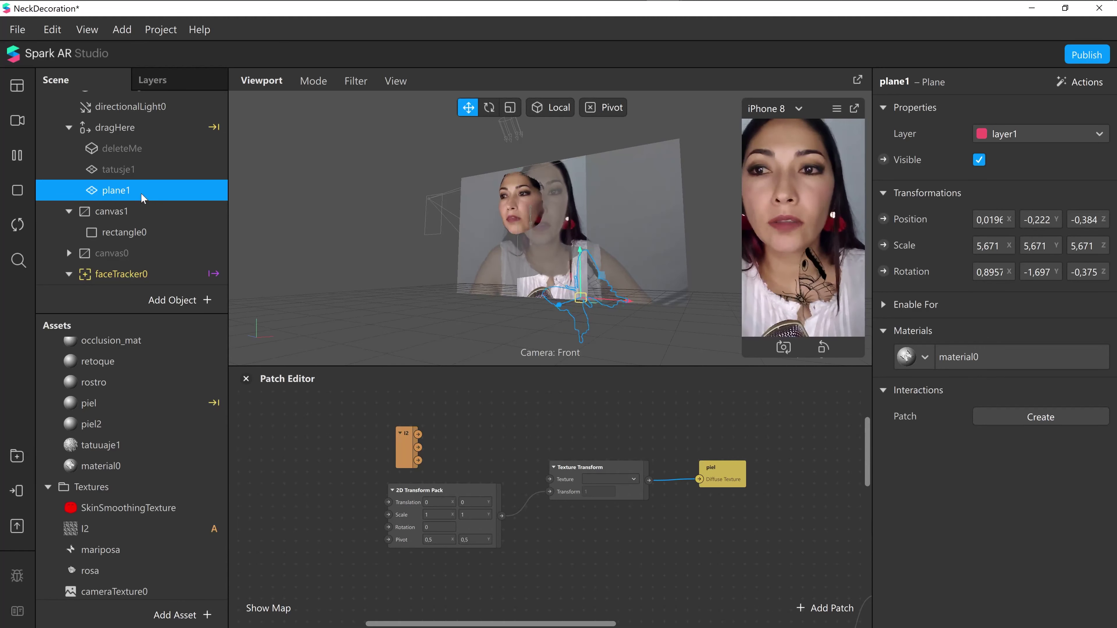
click(1006, 134)
click(1017, 156)
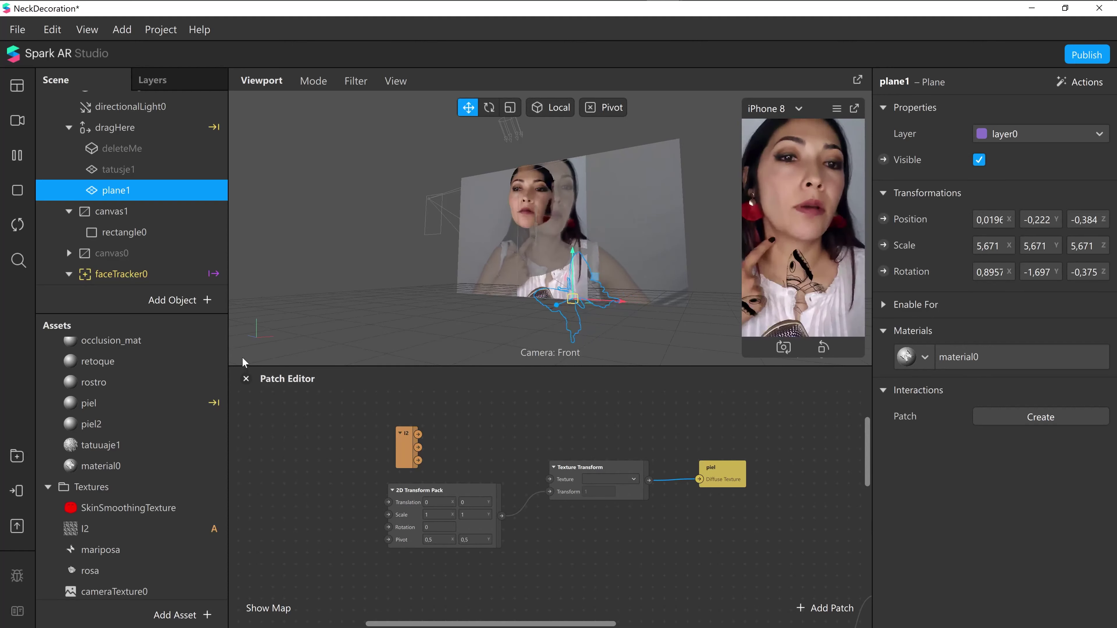
- Add another plane under dragHere for a further tattoo
click(130, 130)
right_click(129, 129)
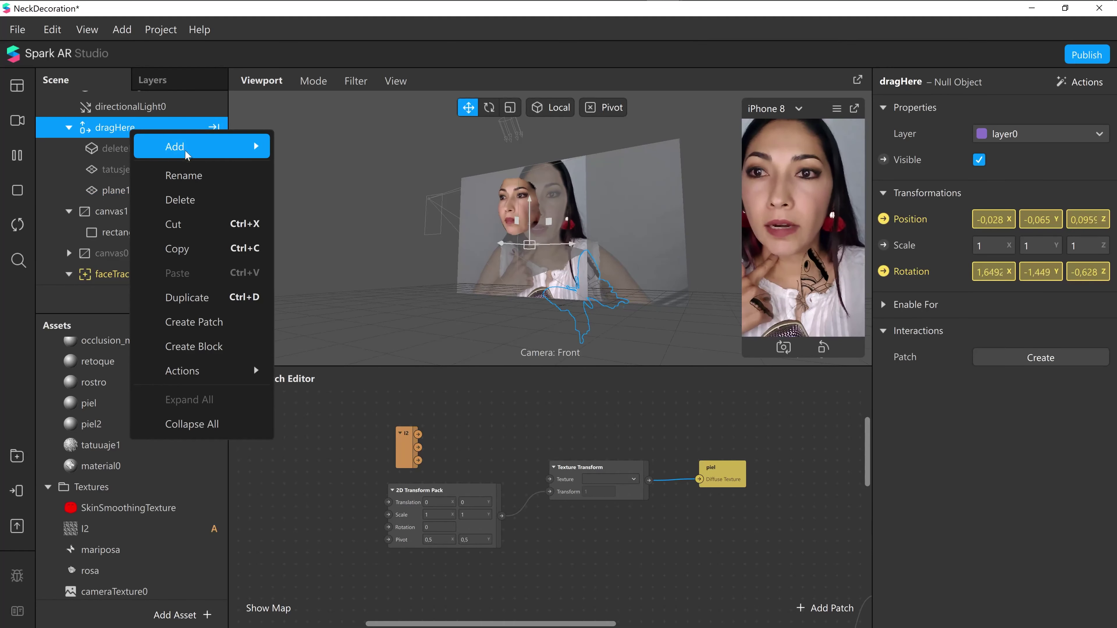
mouse_move(185, 149)
click(371, 186)
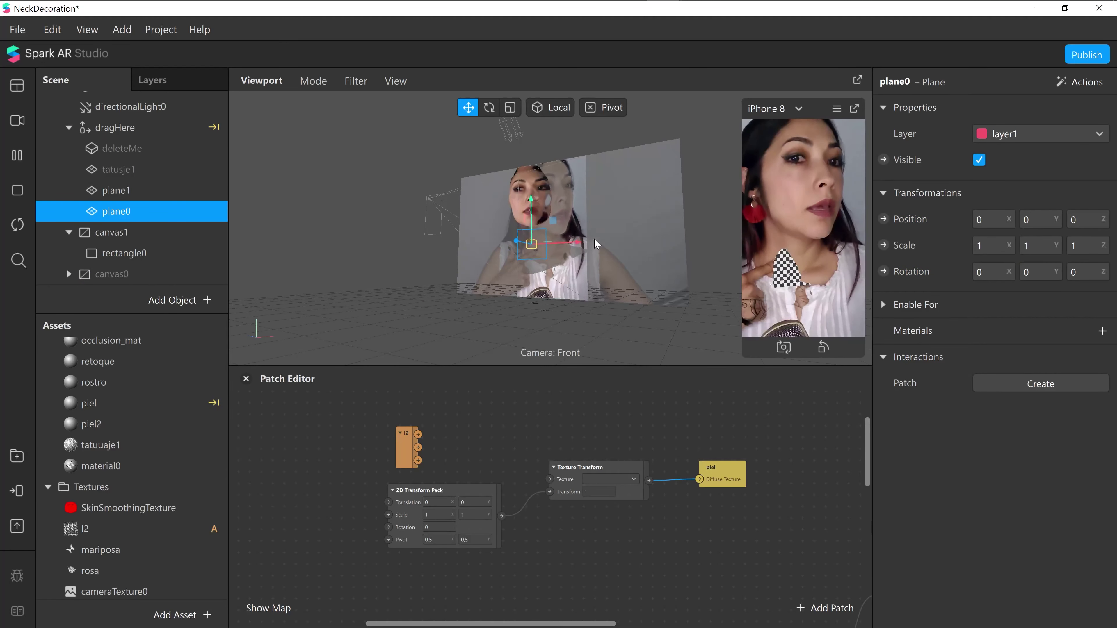
- Create a new material for plane0, with the Flat shader type and rosa as its diffuse texture
click(1102, 331)
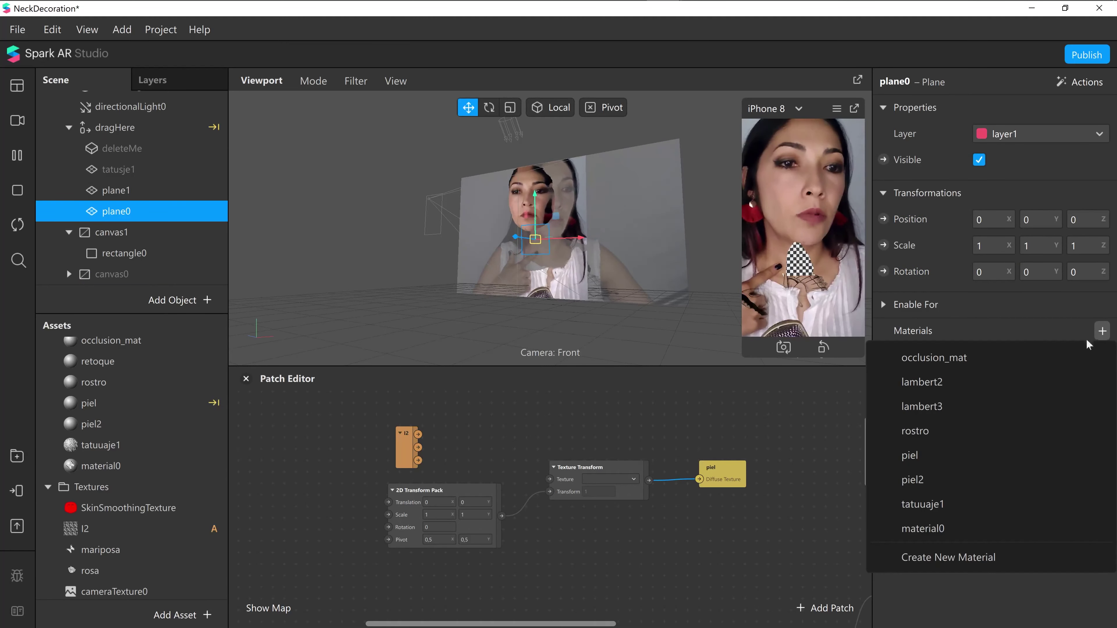
click(953, 557)
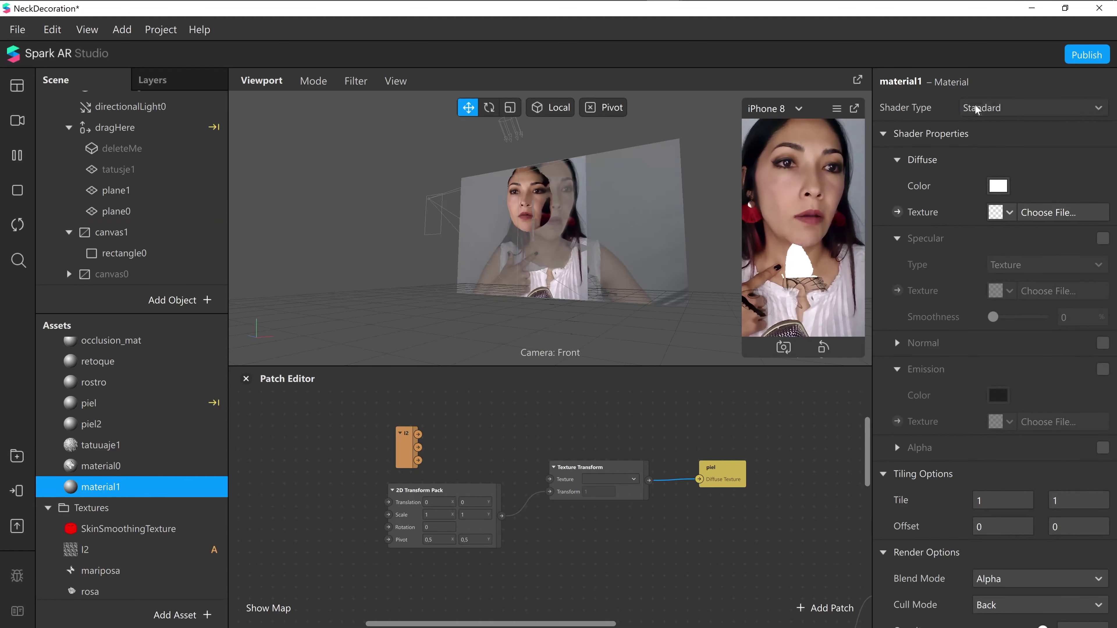
click(985, 110)
click(985, 112)
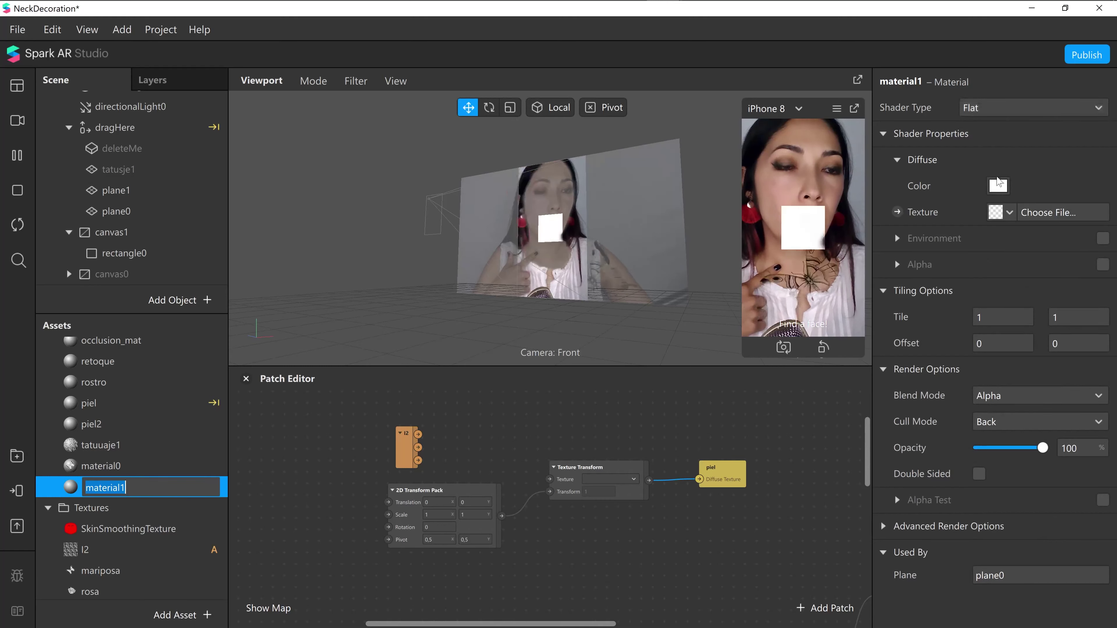
click(1011, 213)
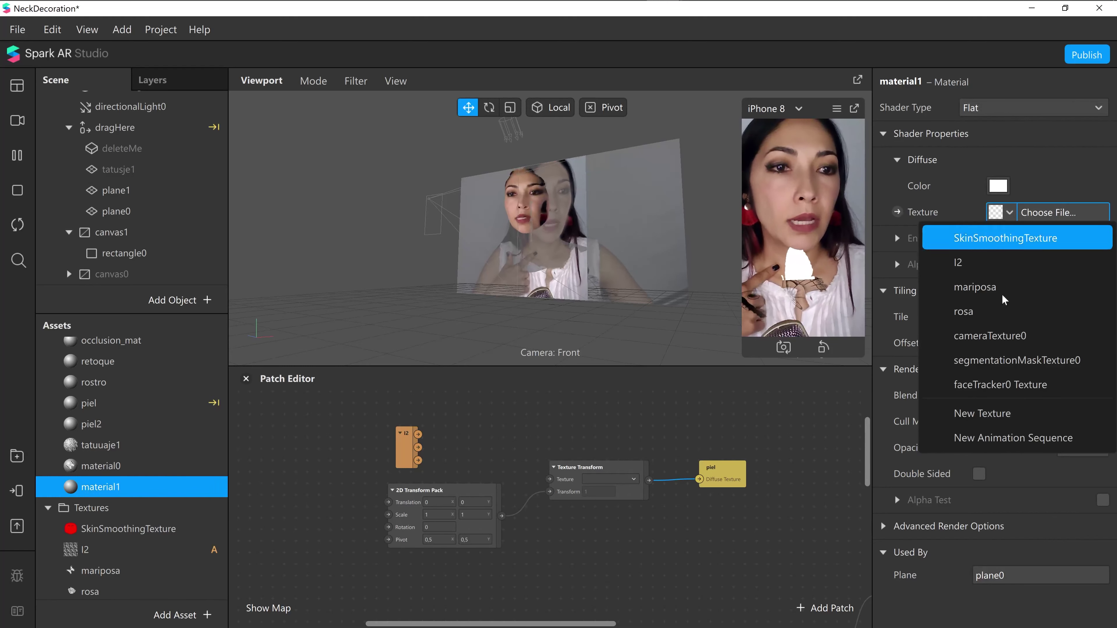
click(976, 309)
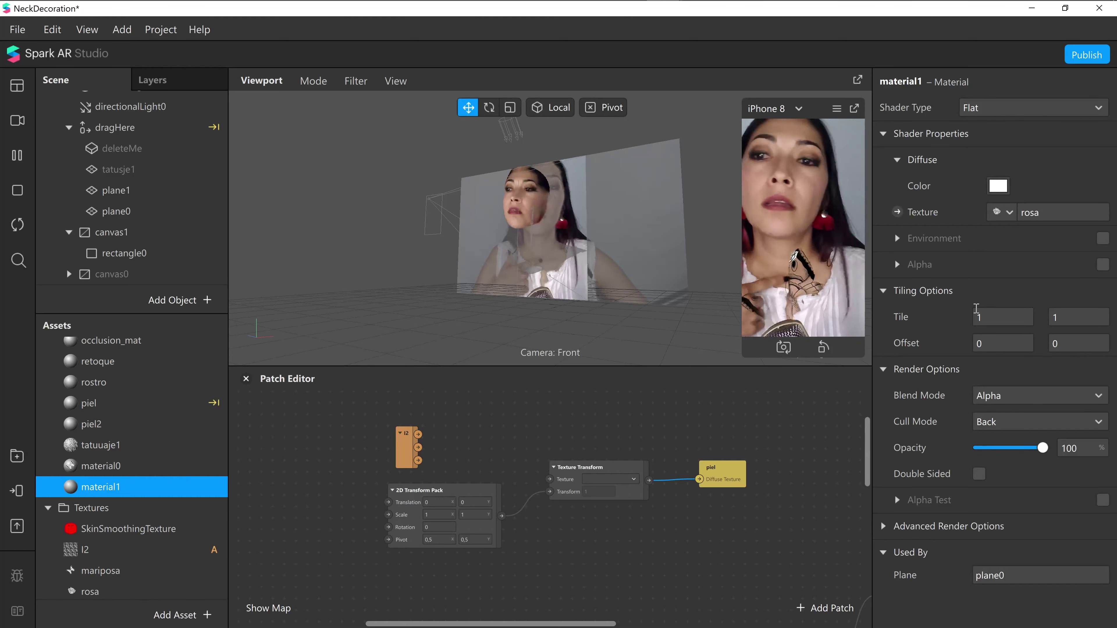
- Set material1's blend mode to Multiply and enable Alpha Test
click(1013, 396)
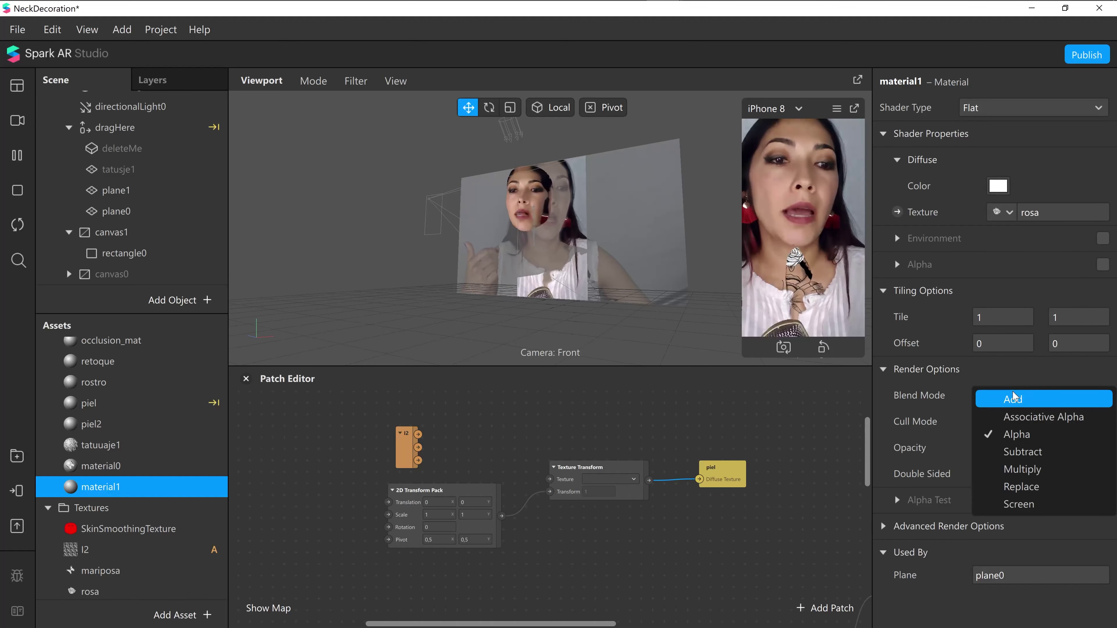
click(1025, 470)
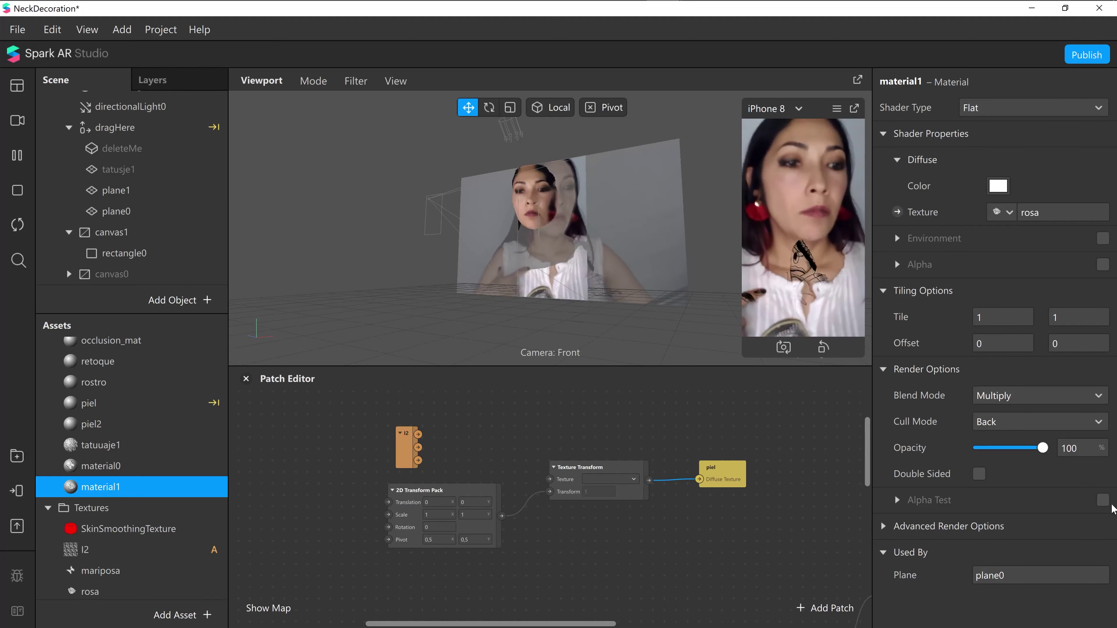
click(1102, 501)
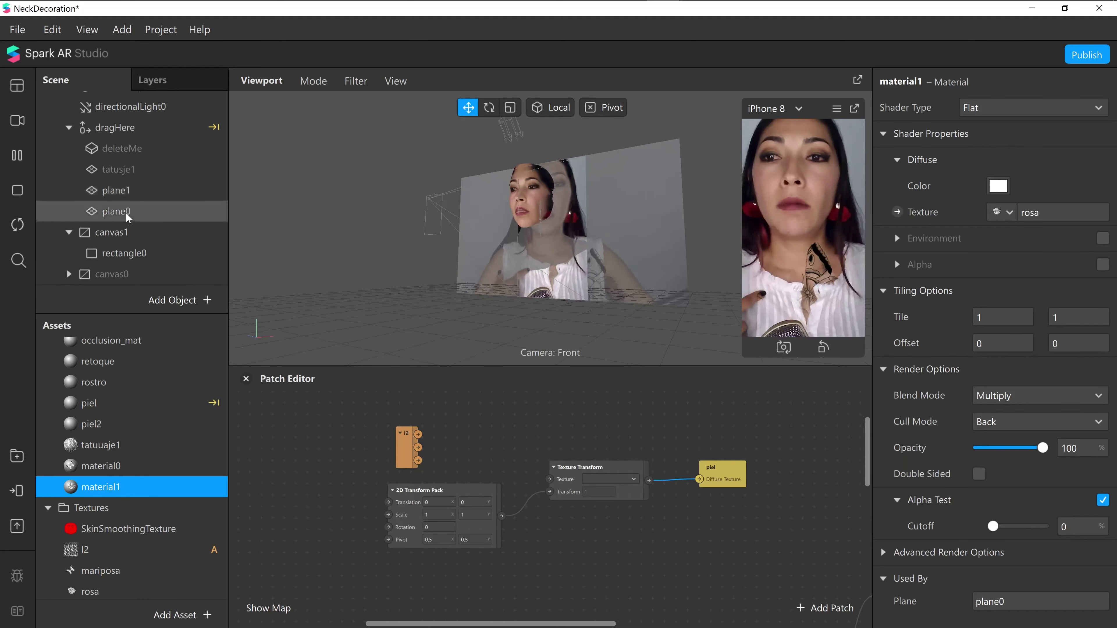
- Reorder plane0 above plane1 under dragHere and assign it to layer0
drag(159, 211, 124, 173)
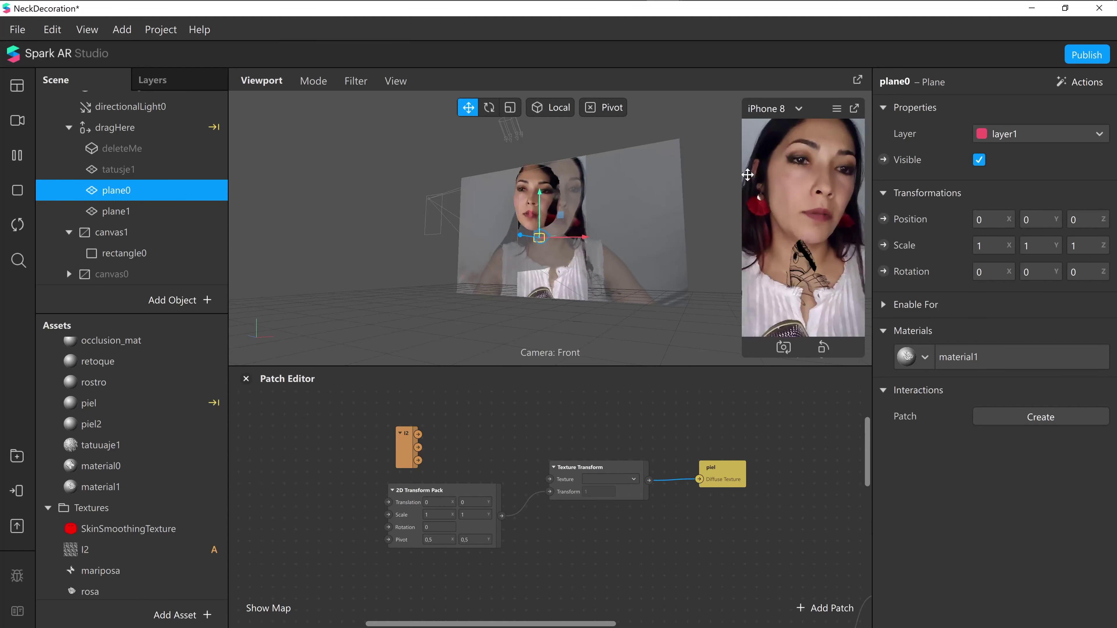
click(1003, 140)
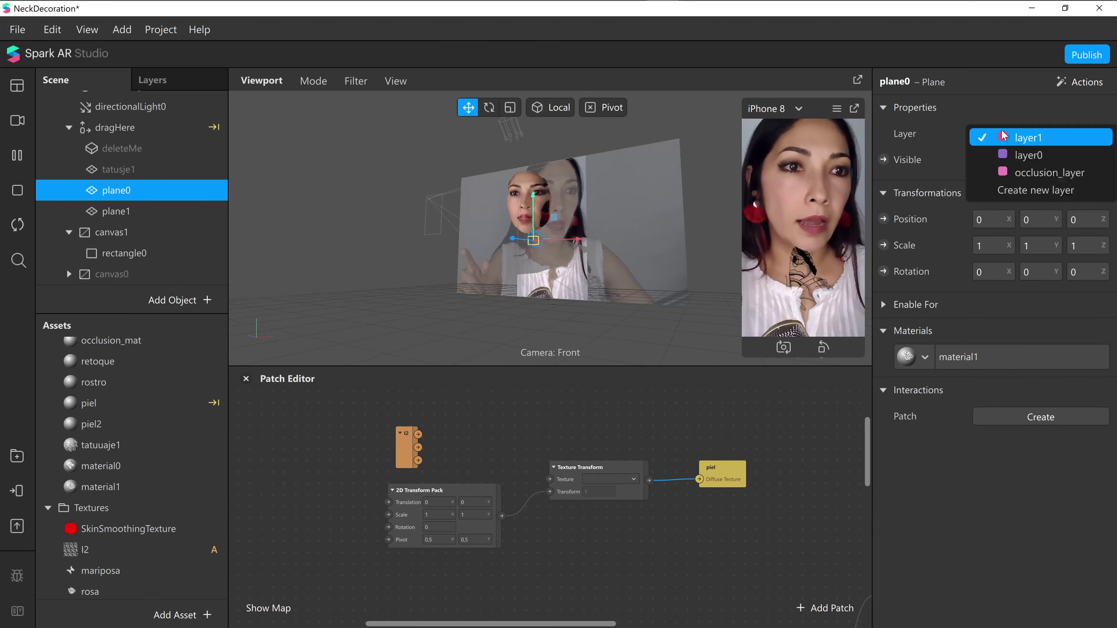
click(1012, 159)
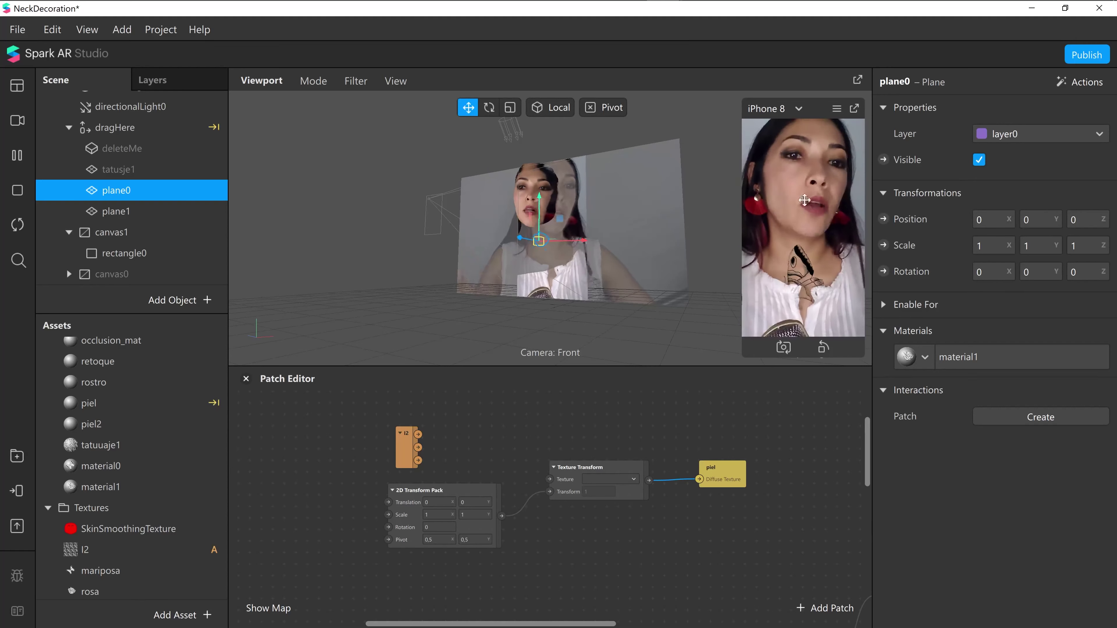
click(131, 211)
click(130, 191)
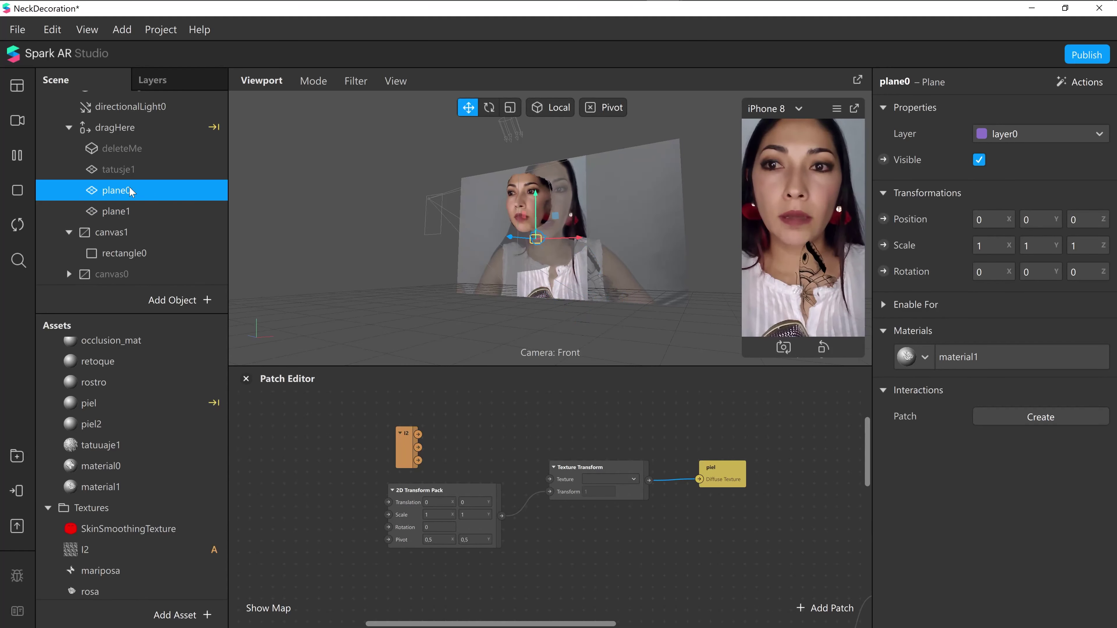
- Turn off Use Depth Test in material1's advanced render options
double_click(122, 493)
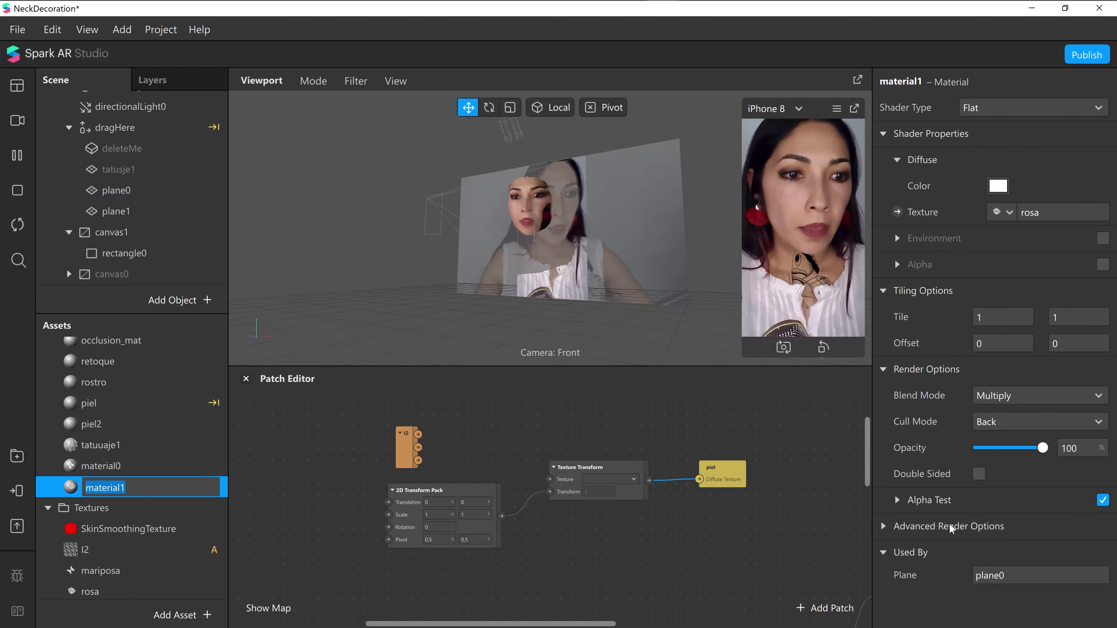
click(883, 527)
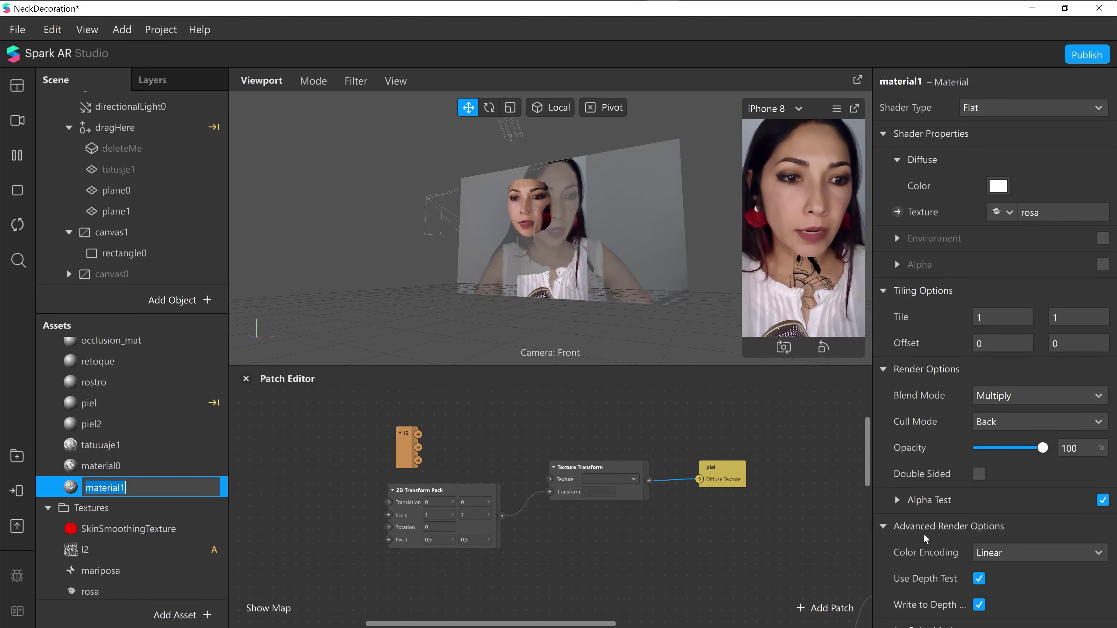
click(983, 581)
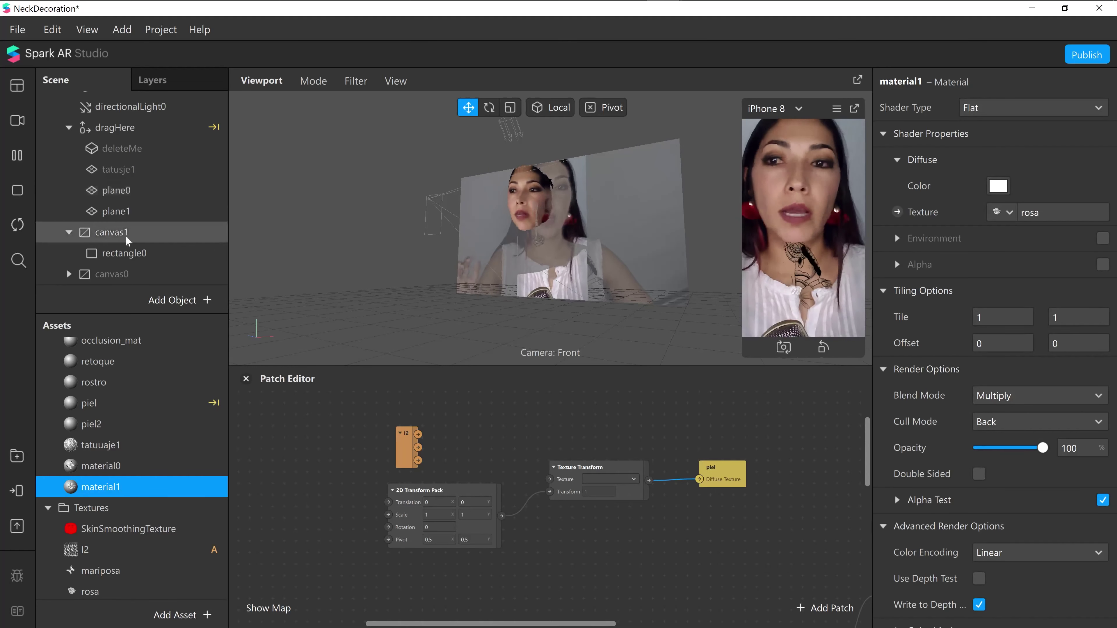
- Move plane0 on the neck to about -0.038, 0.0005, 0.004, and make the tatusje1 plane visible
click(129, 213)
click(128, 190)
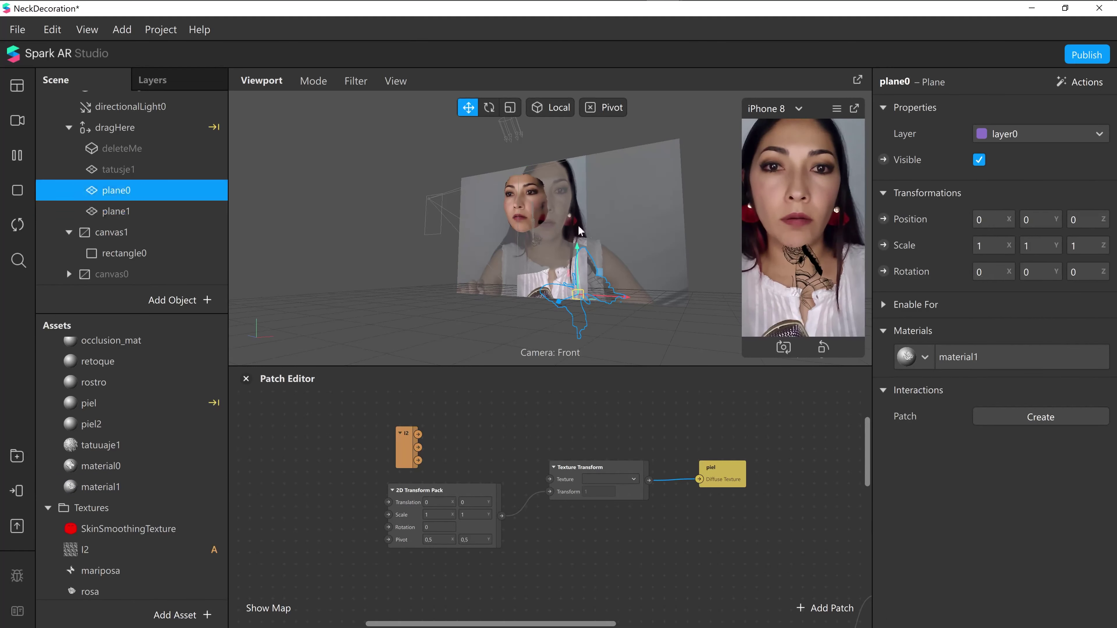
drag(576, 243, 566, 247)
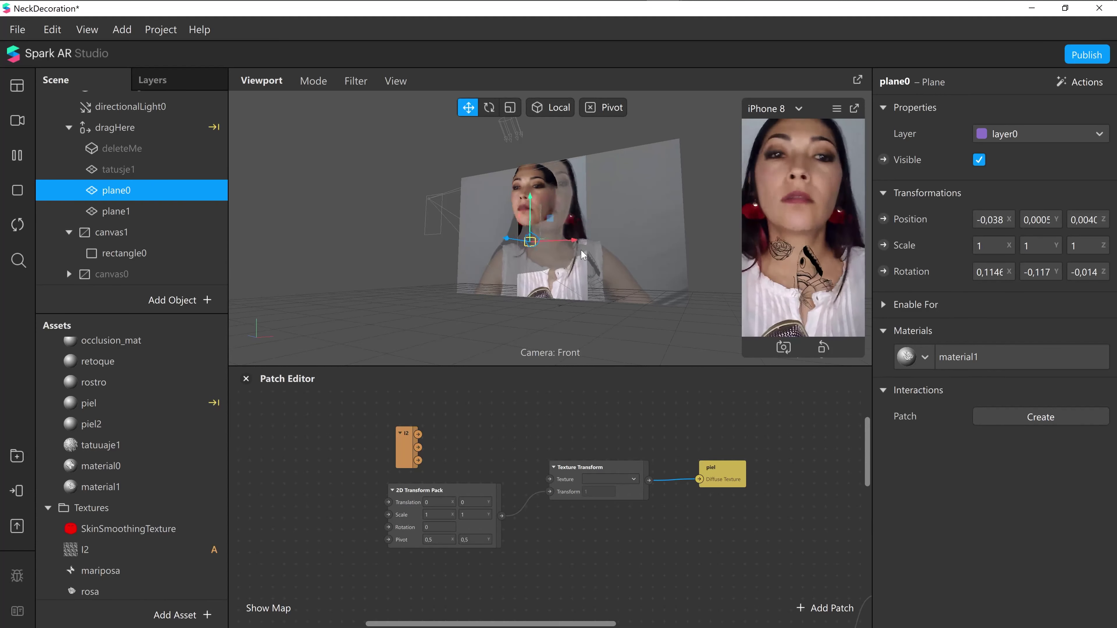
click(158, 212)
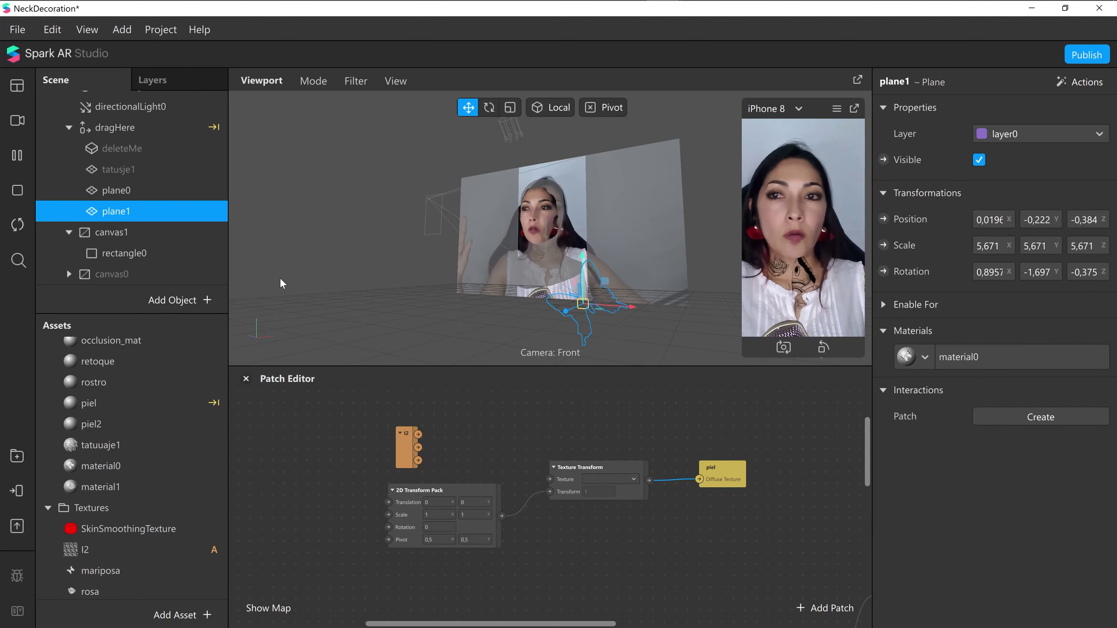
click(161, 167)
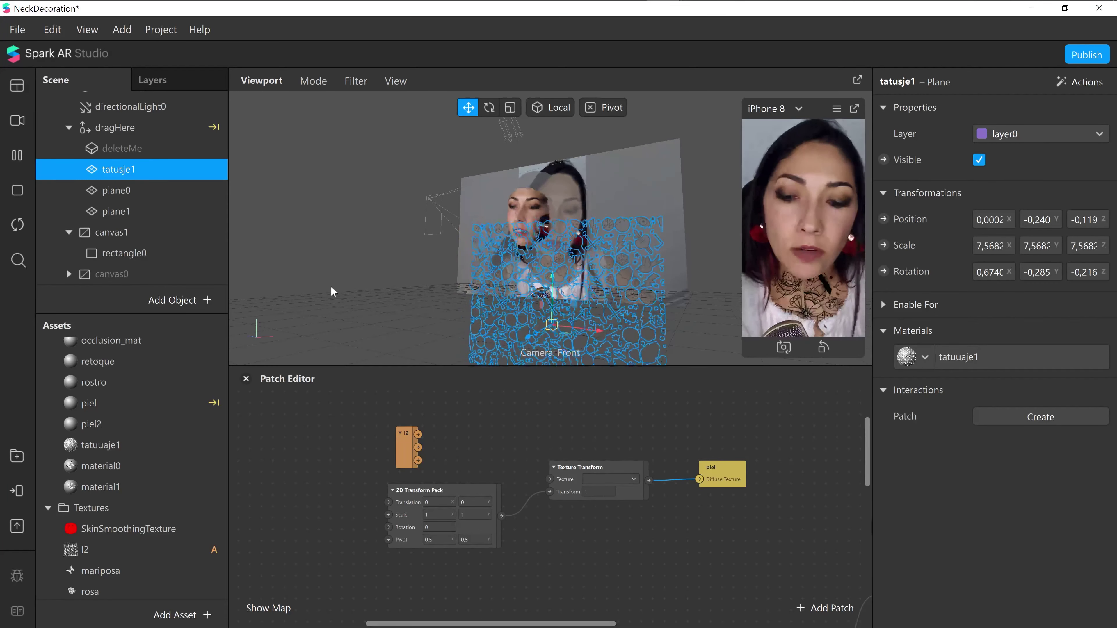
- Switch to the browser and open the chili power game tutorial from the Aumentados YouTube channel
key(alt+Tab)
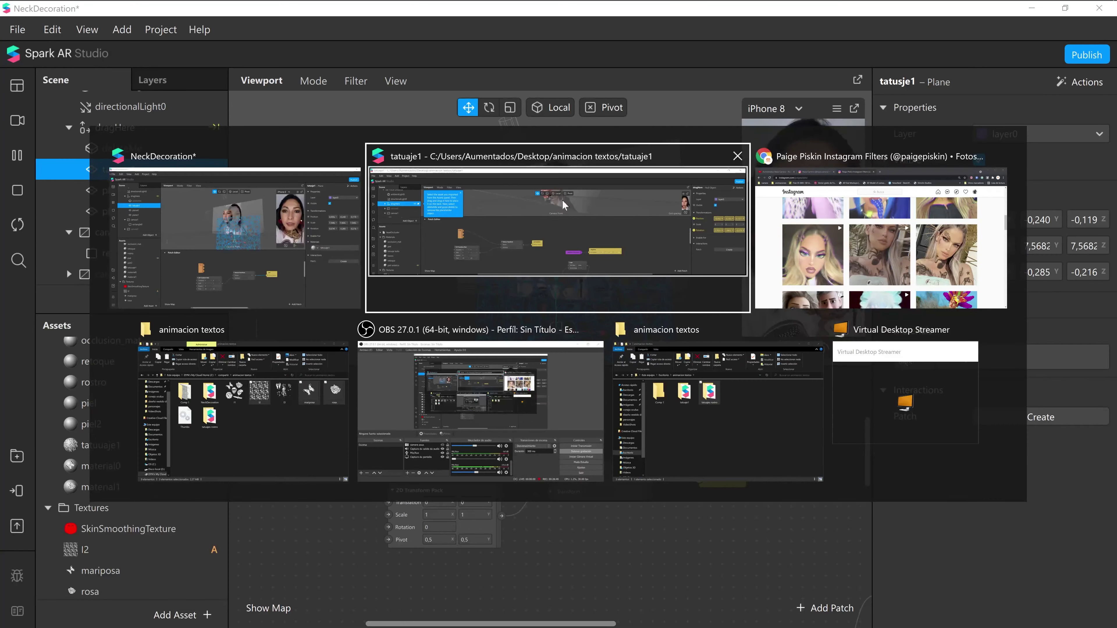
key(alt+Tab)
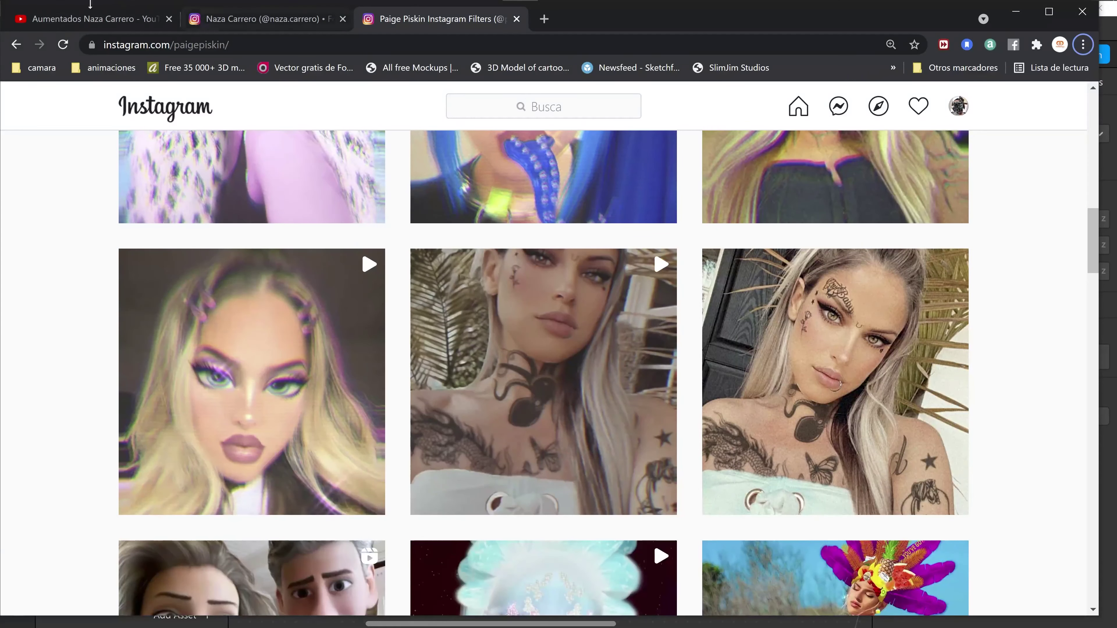
click(87, 22)
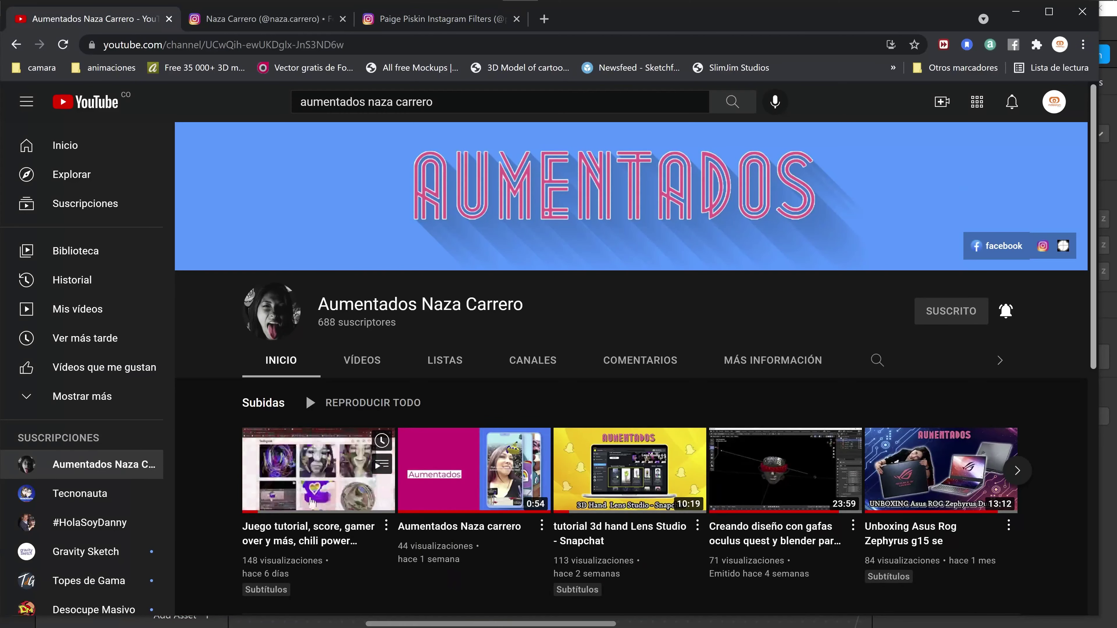
click(303, 477)
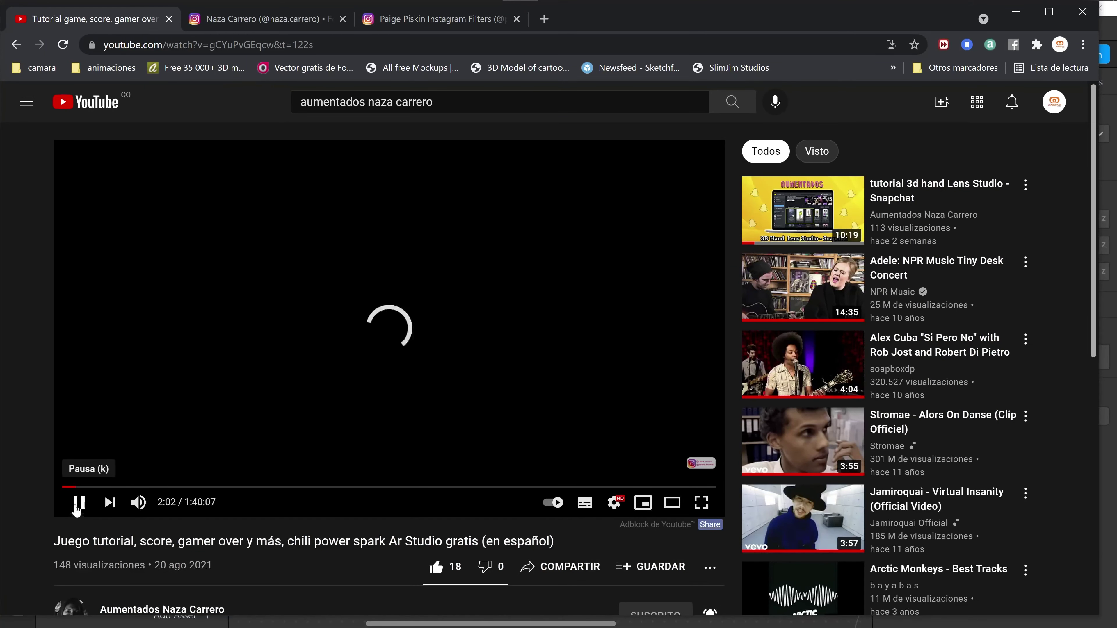
- Skip the tutorial video to 53:00, play it briefly and return to the channel page
click(79, 503)
click(256, 488)
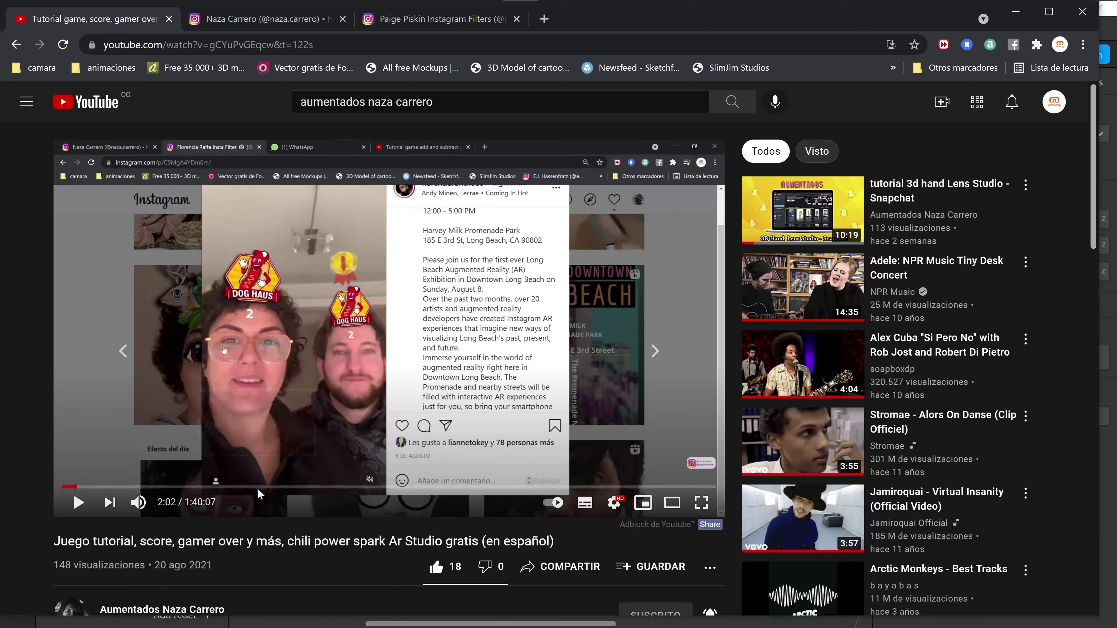
click(408, 487)
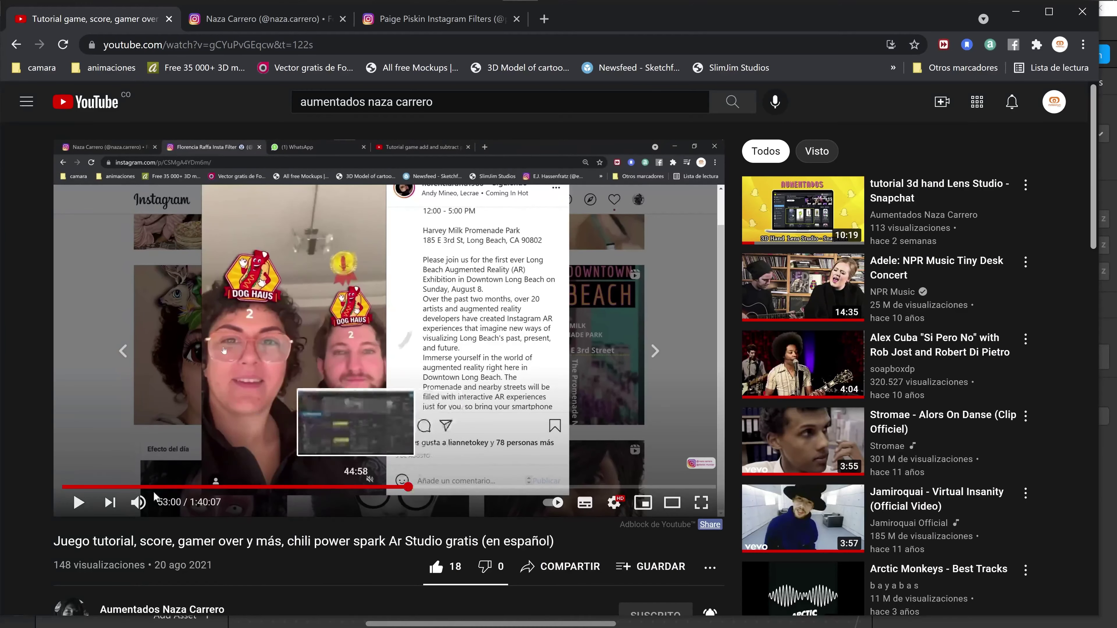
click(78, 502)
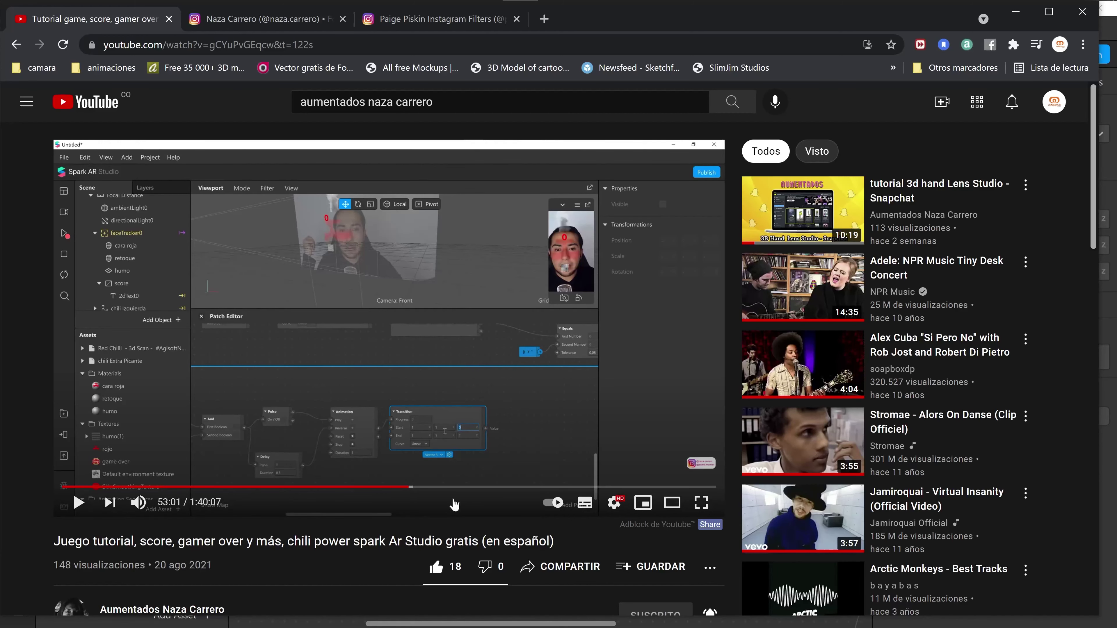
click(196, 610)
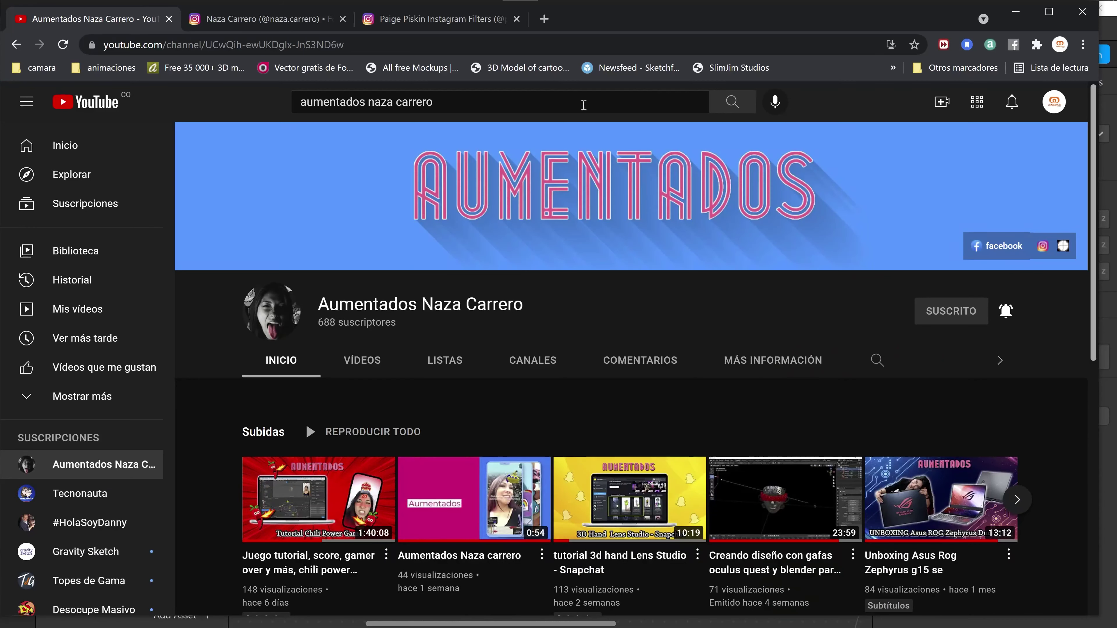
- View the collaborating creator's Instagram profile, and look through the posts on the signed-in account's own profile
click(263, 19)
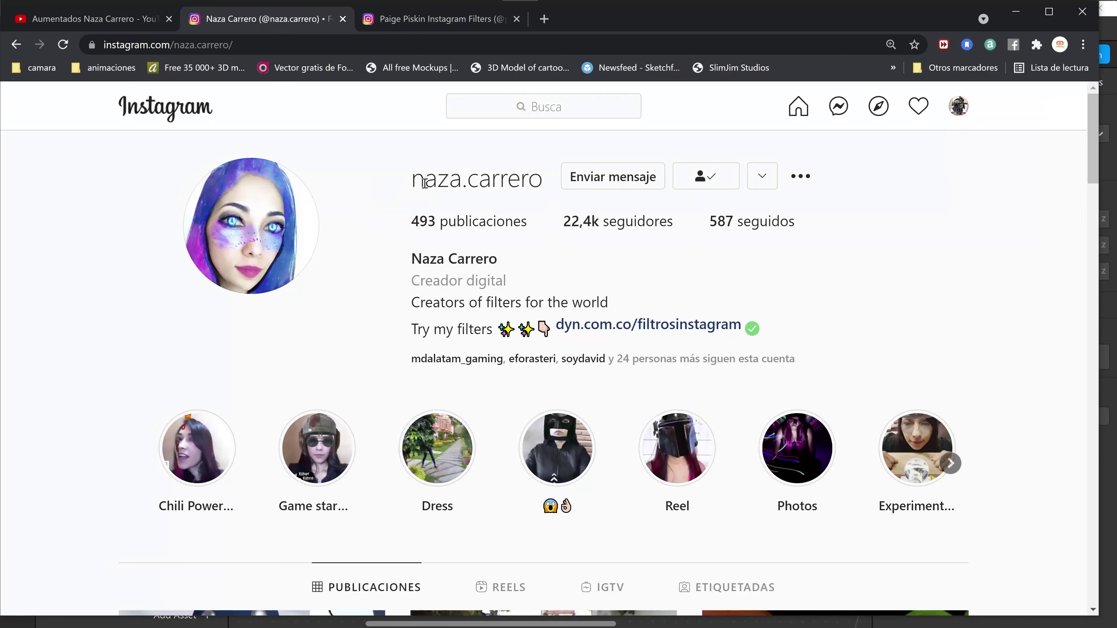
click(460, 20)
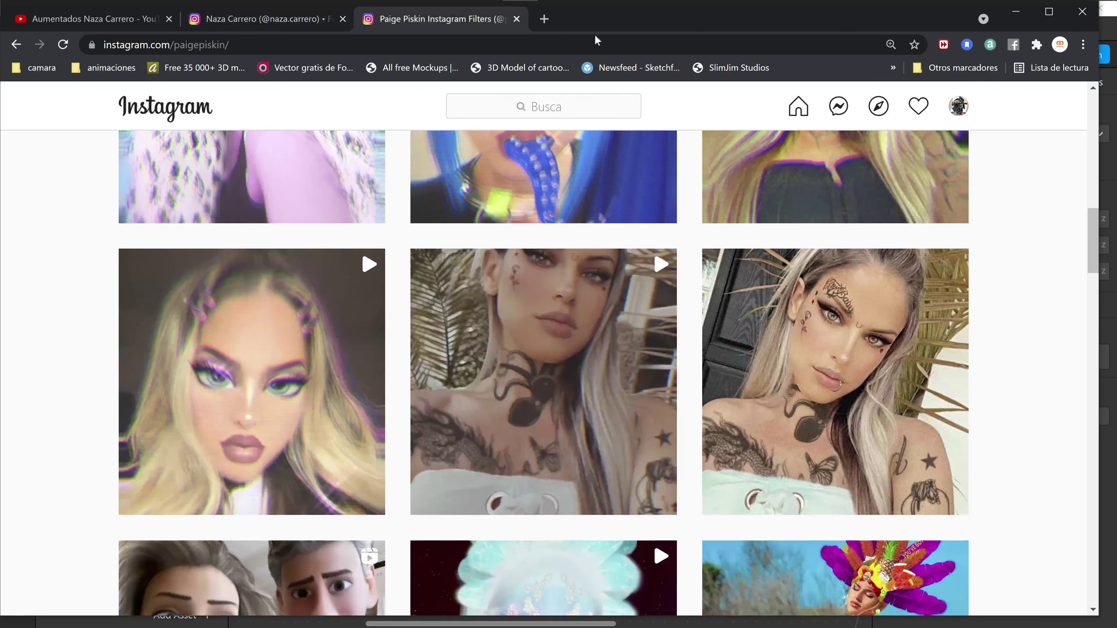
click(959, 108)
click(829, 154)
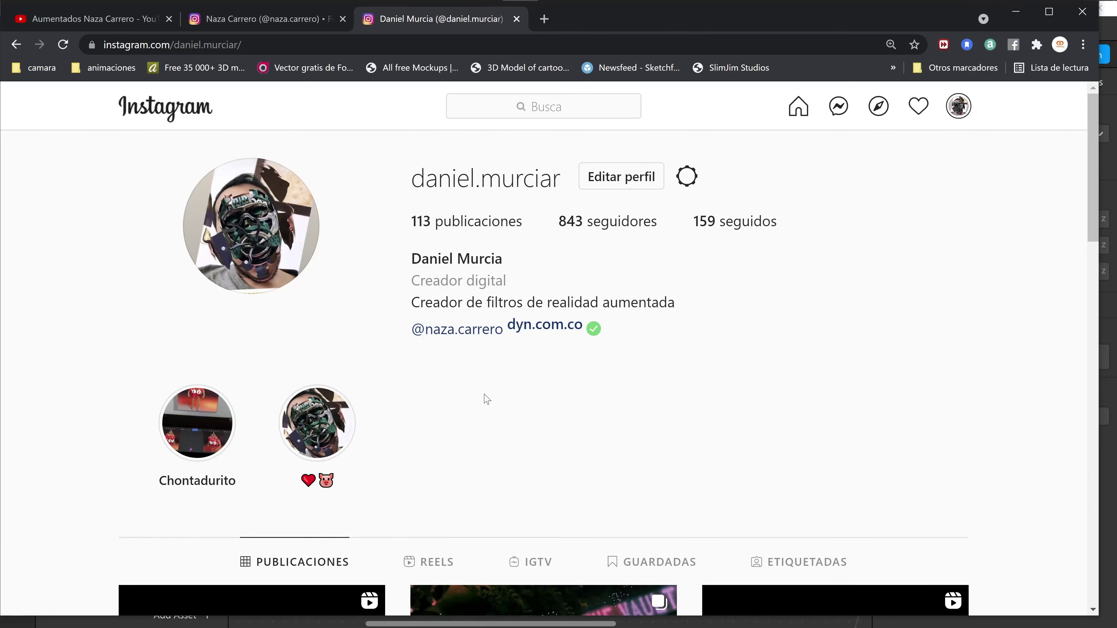
scroll(487, 399, down, 8)
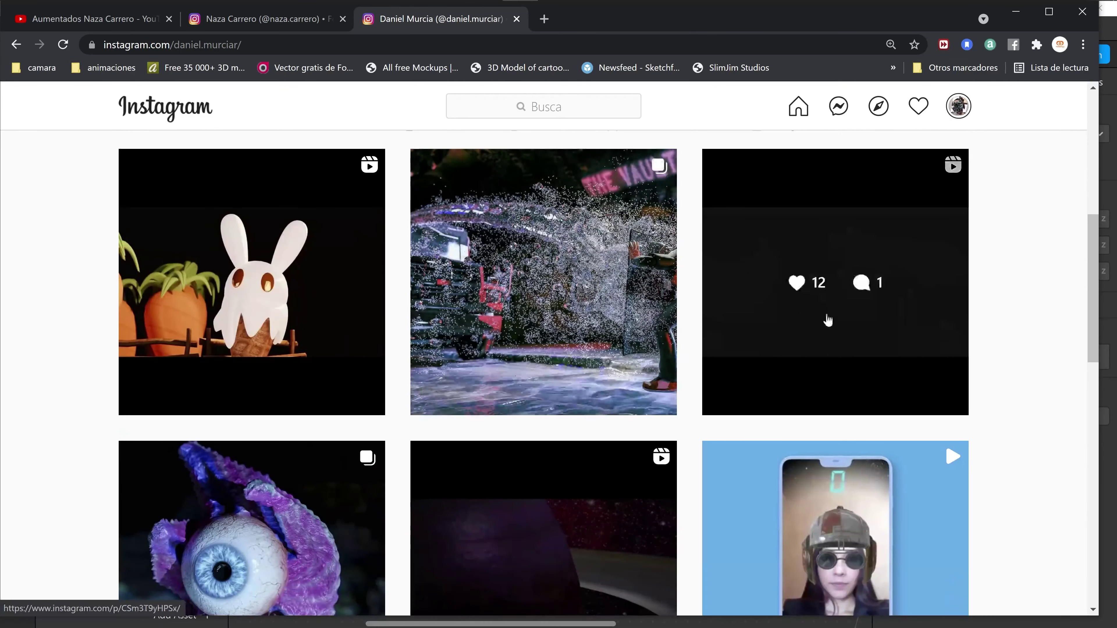
scroll(753, 425, down, 3)
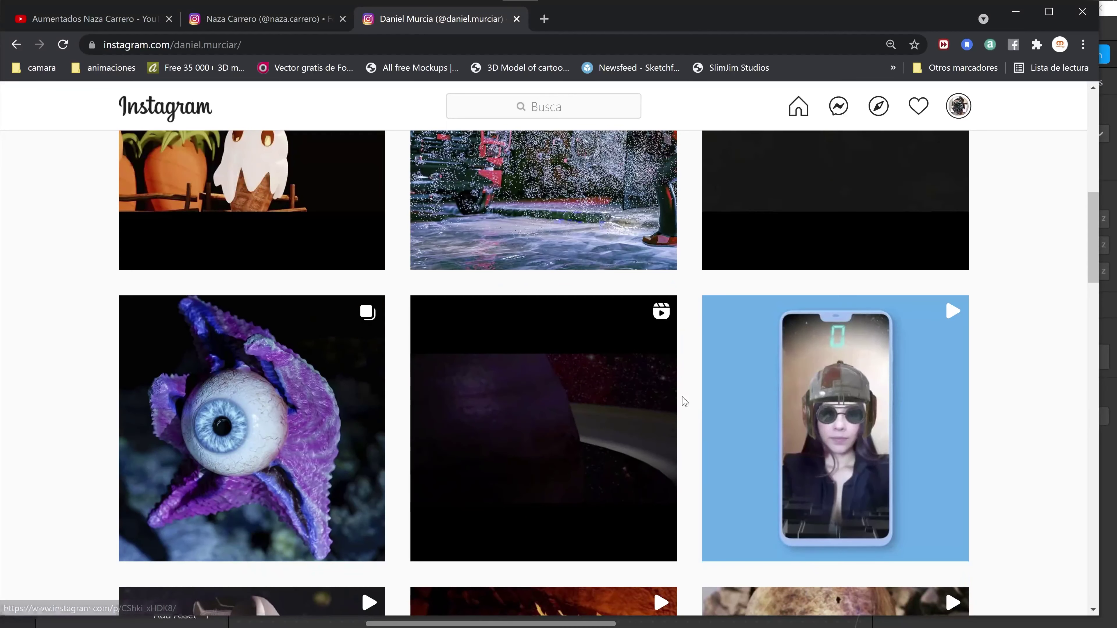
scroll(617, 446, down, 3)
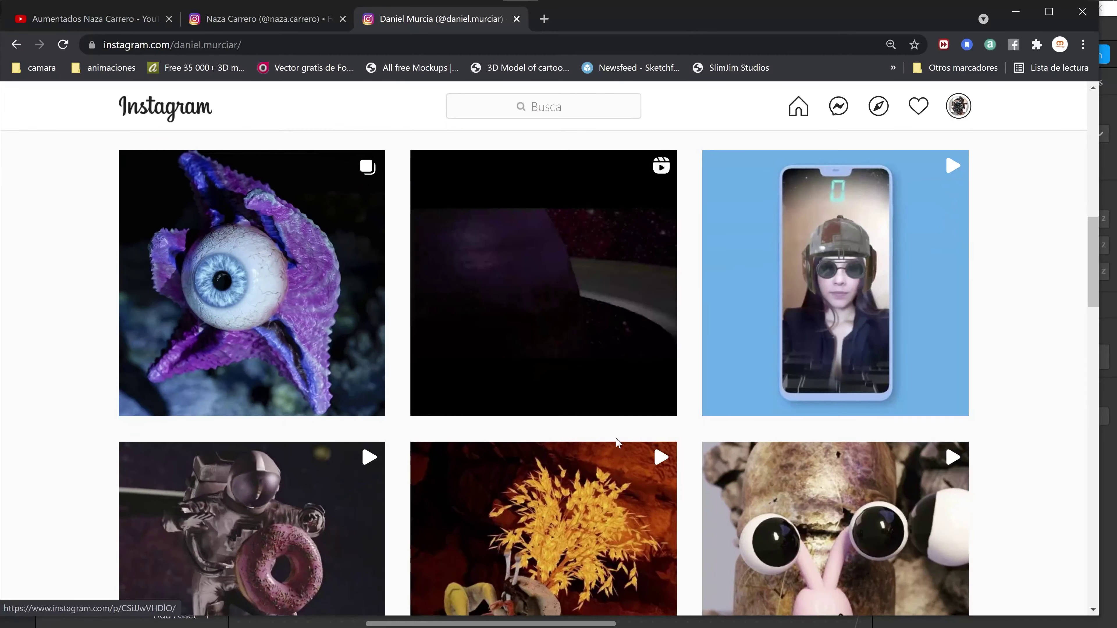
scroll(459, 424, down, 5)
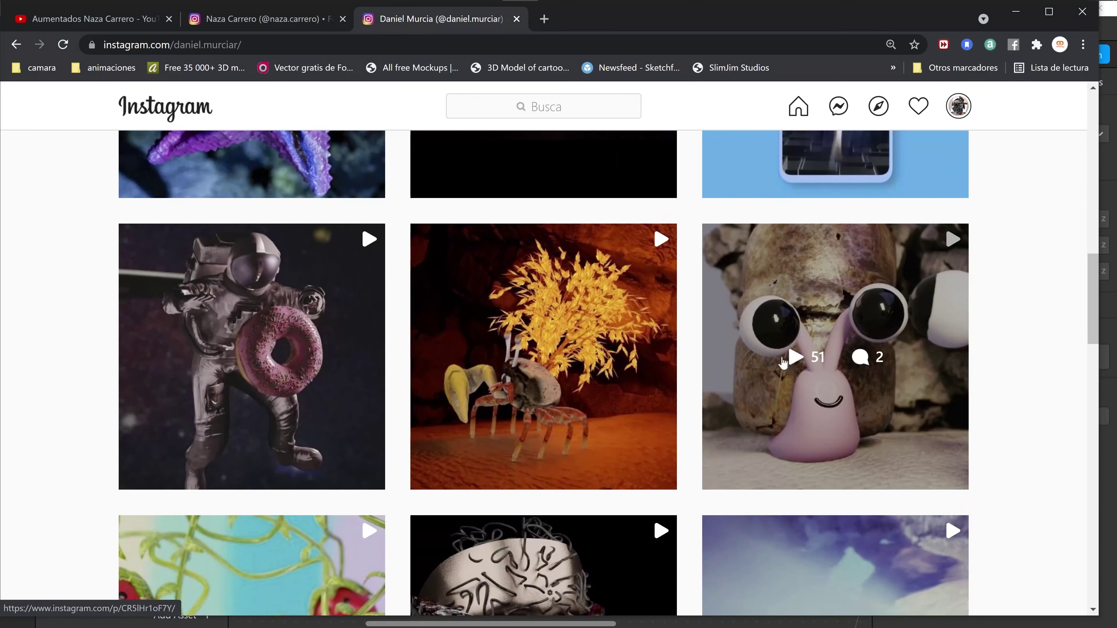
scroll(792, 446, down, 3)
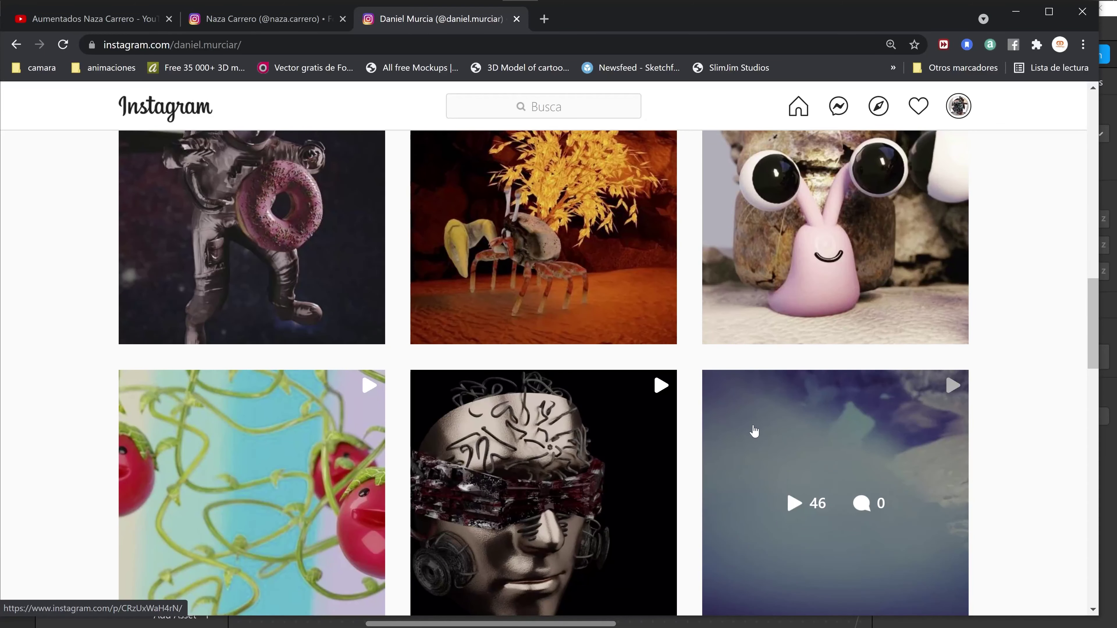
- Browse the older 3D artwork and filter posts on the signed-in account's Instagram profile, and return to the more recent ones
scroll(752, 433, down, 5)
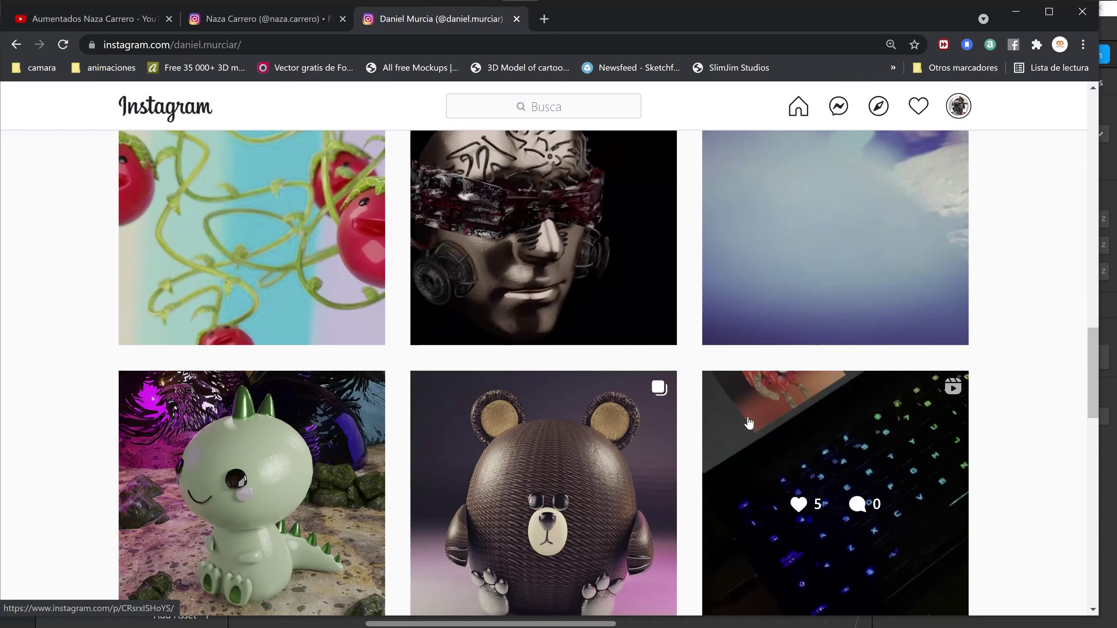
scroll(754, 420, down, 5)
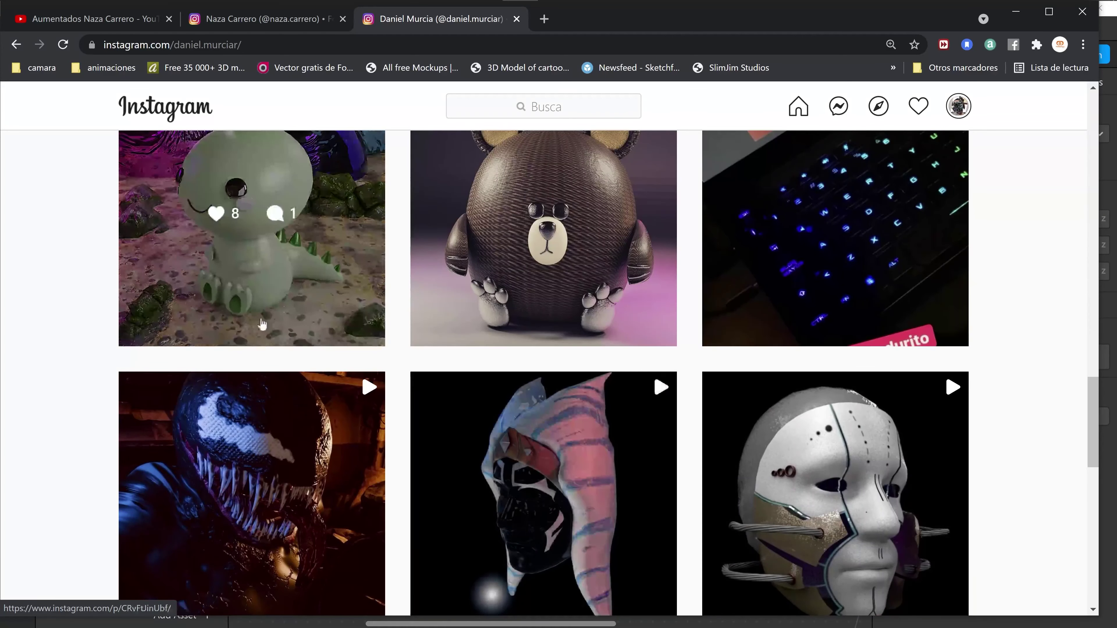
scroll(594, 387, down, 5)
scroll(596, 395, down, 6)
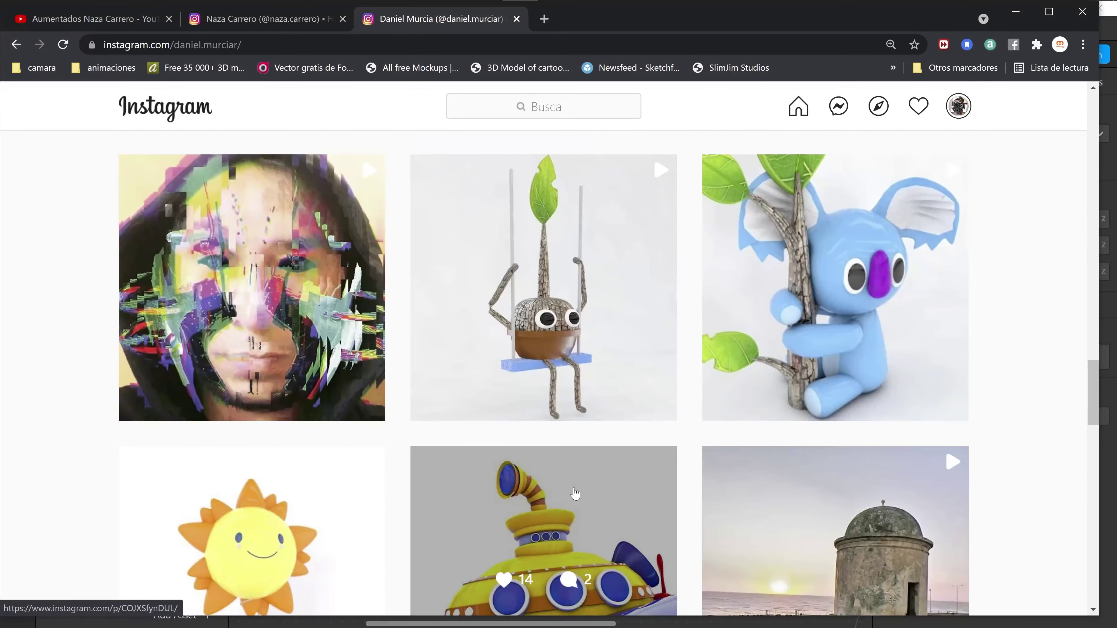
scroll(569, 449, up, 15)
scroll(555, 420, up, 20)
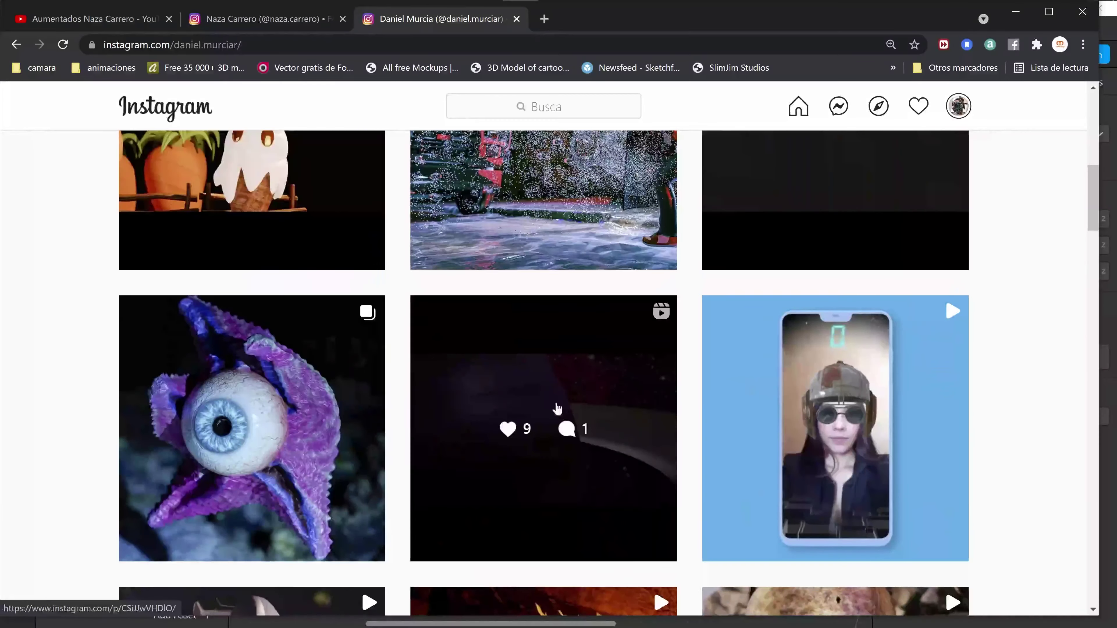
scroll(520, 449, down, 6)
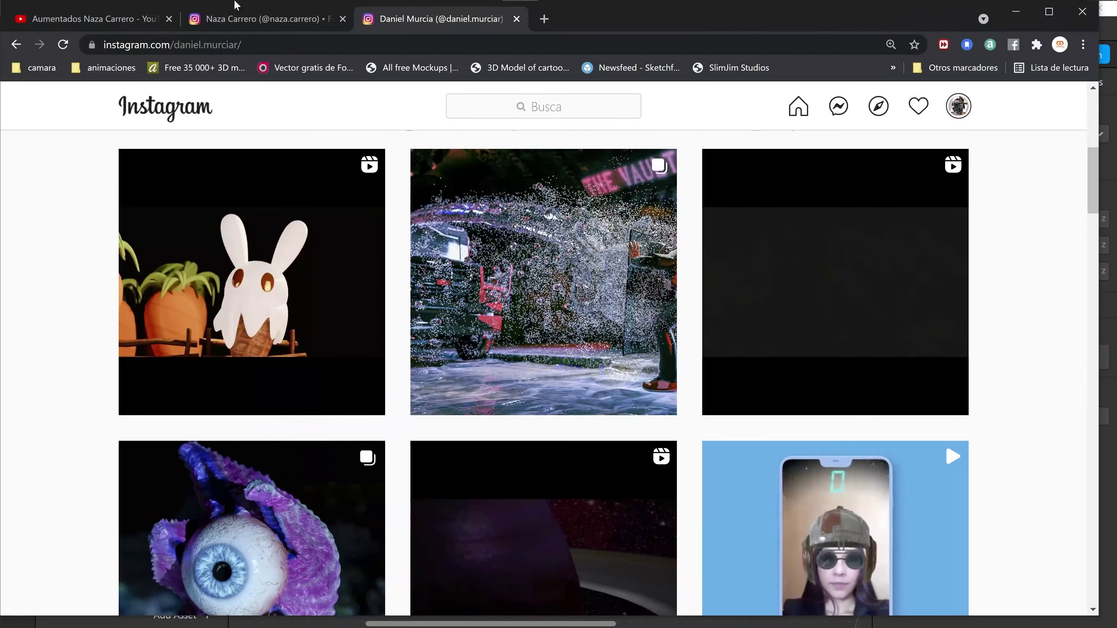
- View and close the Chili PowerGame story on the collaborating creator's Instagram profile, and switch back to the NeckDecoration project in Spark AR Studio
click(287, 24)
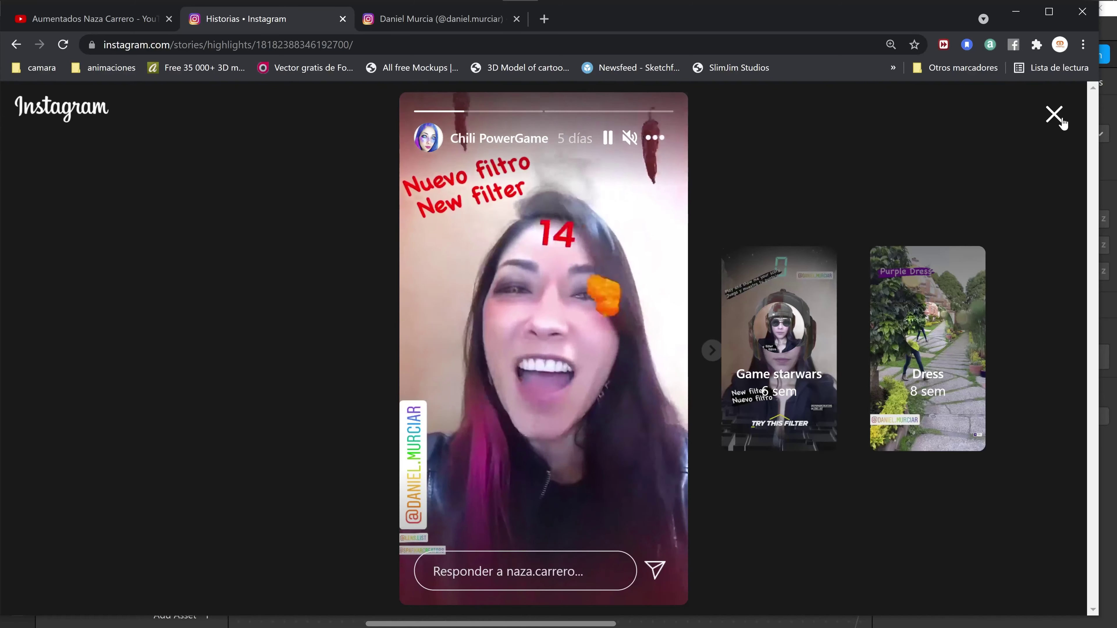
click(1055, 115)
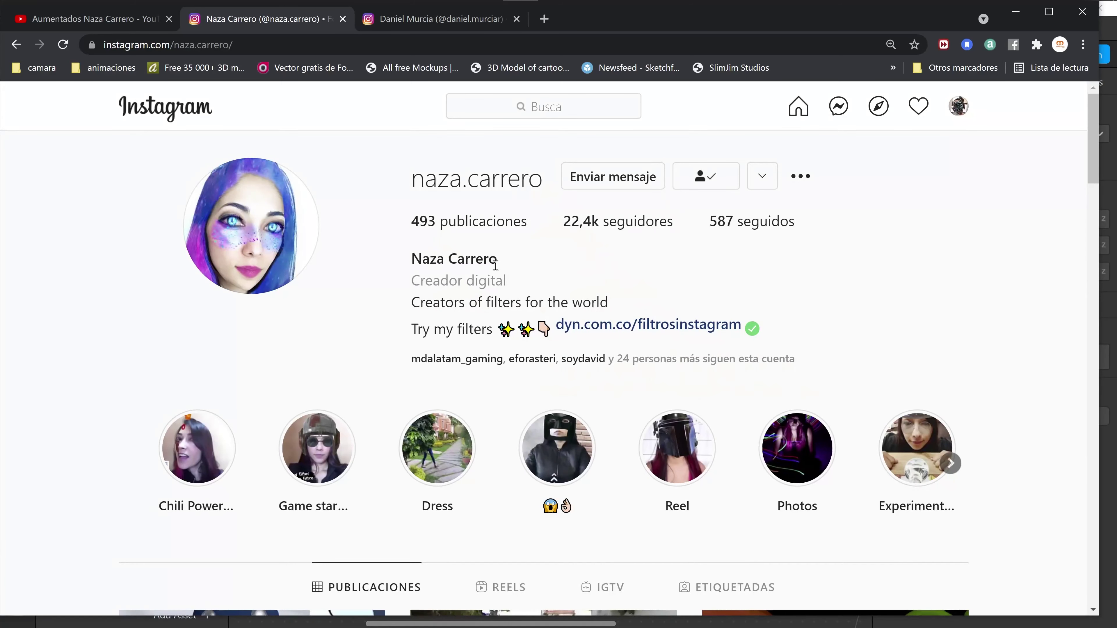
key(alt+Tab)
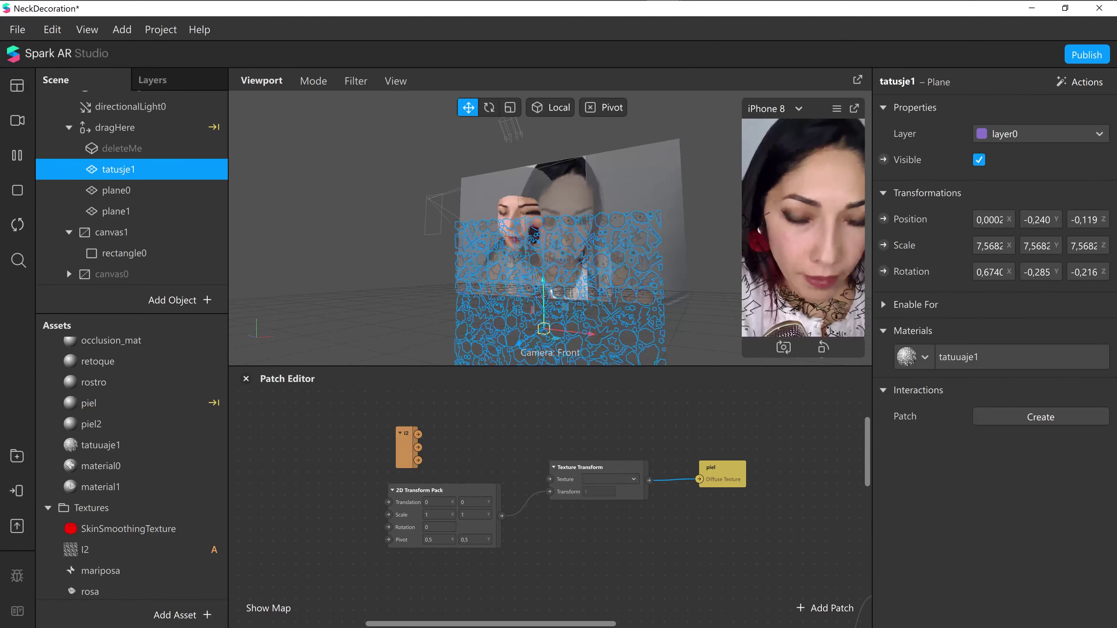
key(alt+Tab)
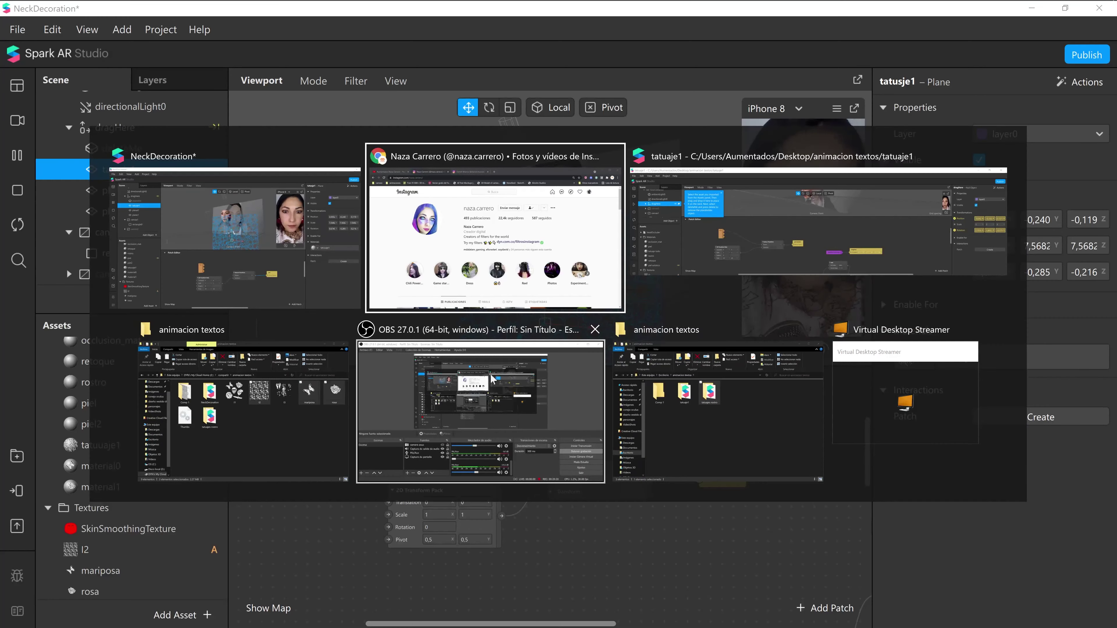